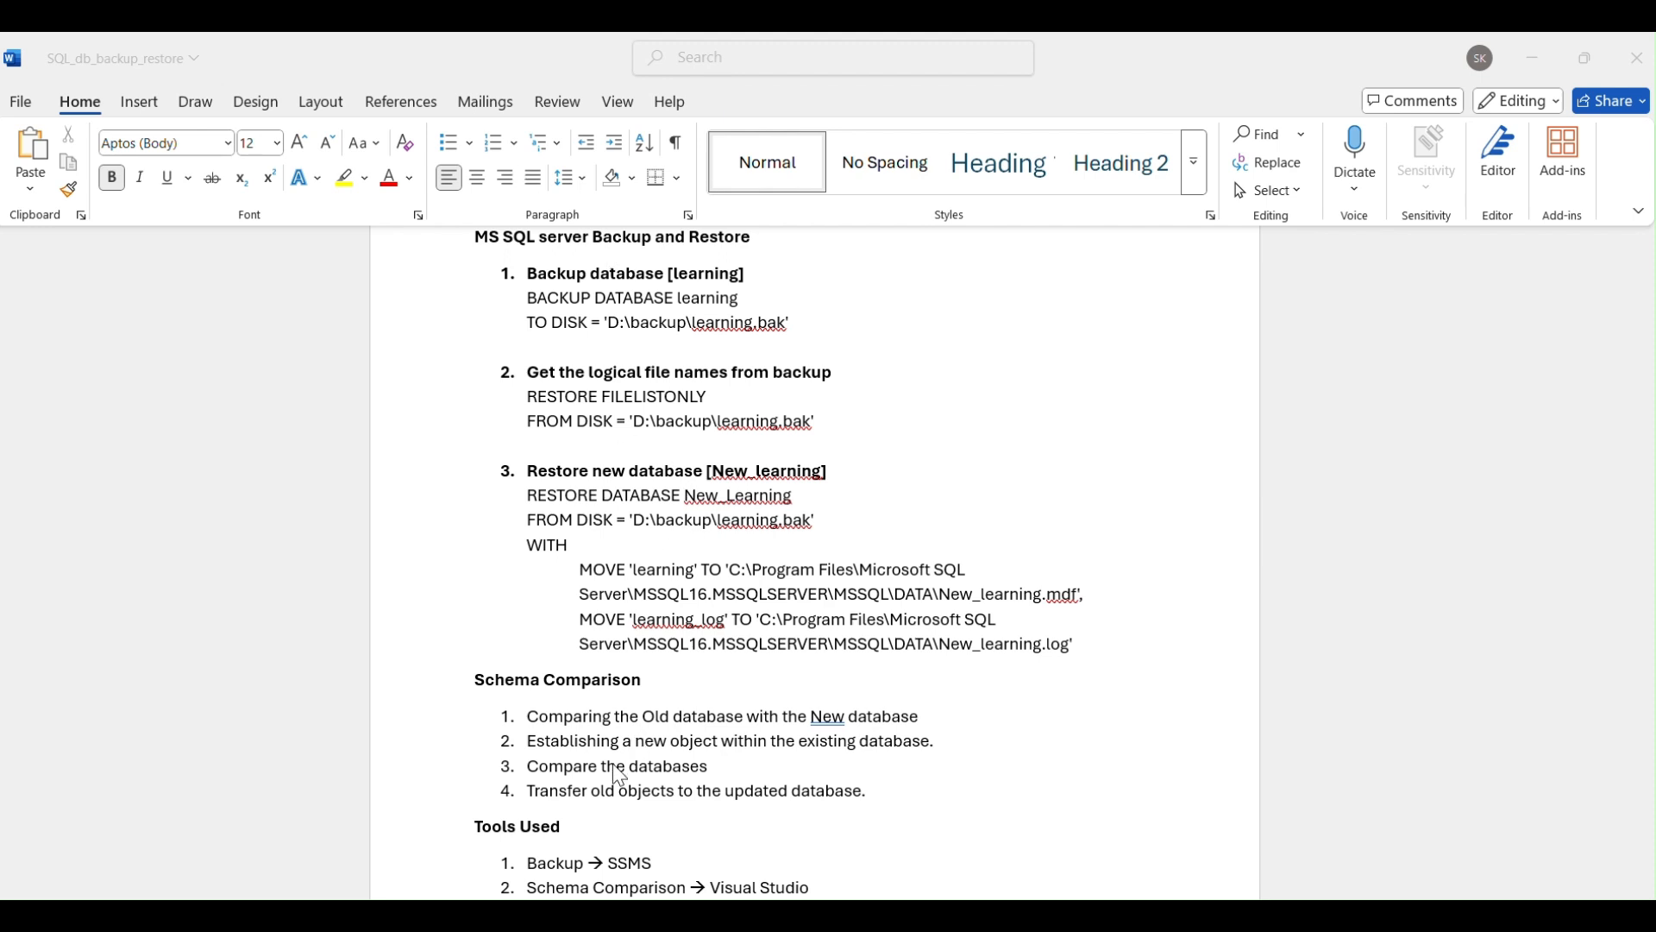
# Copy the two-line BACKUP DATABASE learning statement from the Word notes and switch to SQL Server Management Studio.
pyautogui.click(814, 331)
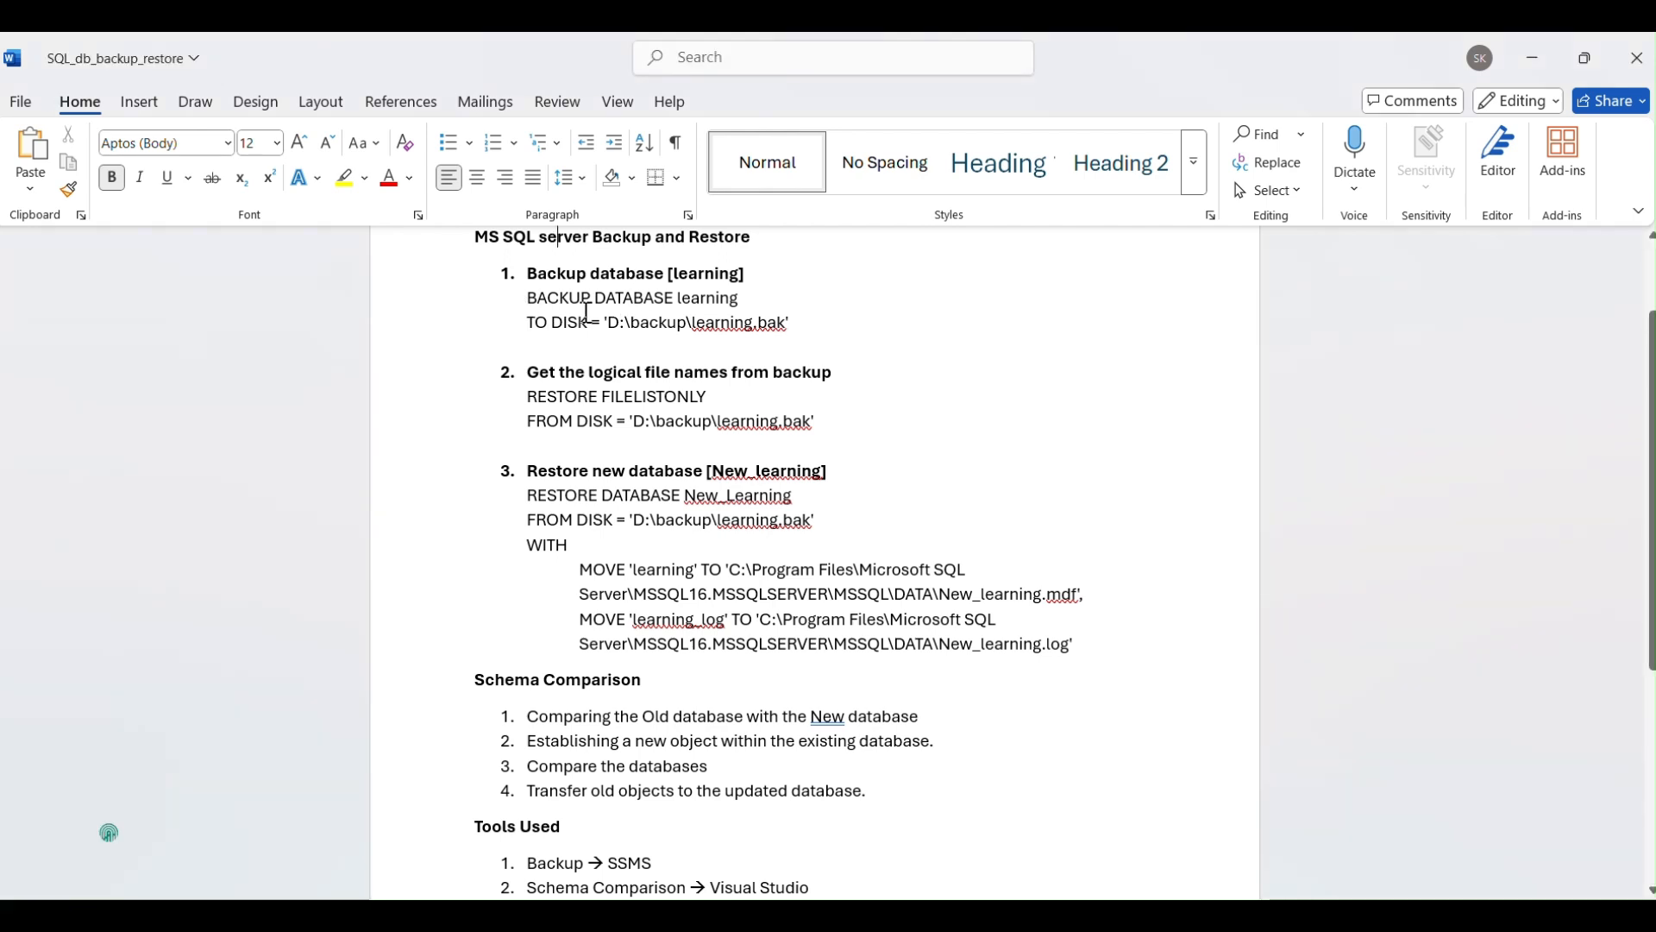
pyautogui.click(833, 332)
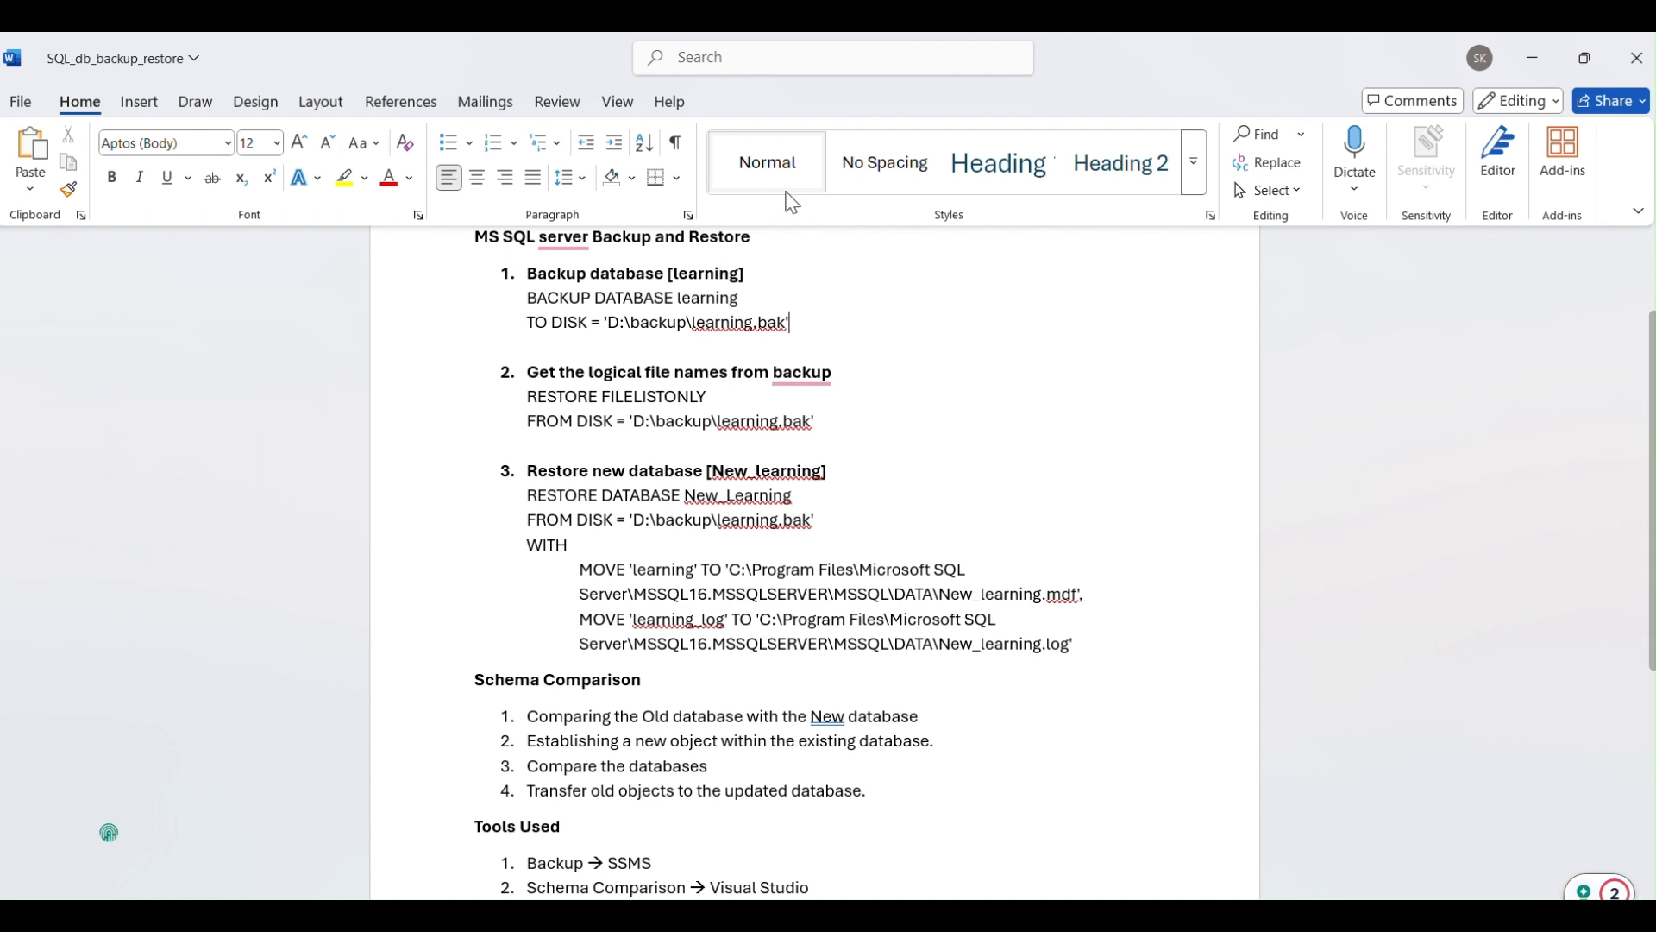
pyautogui.moveTo(799, 335); pyautogui.dragTo(525, 294)
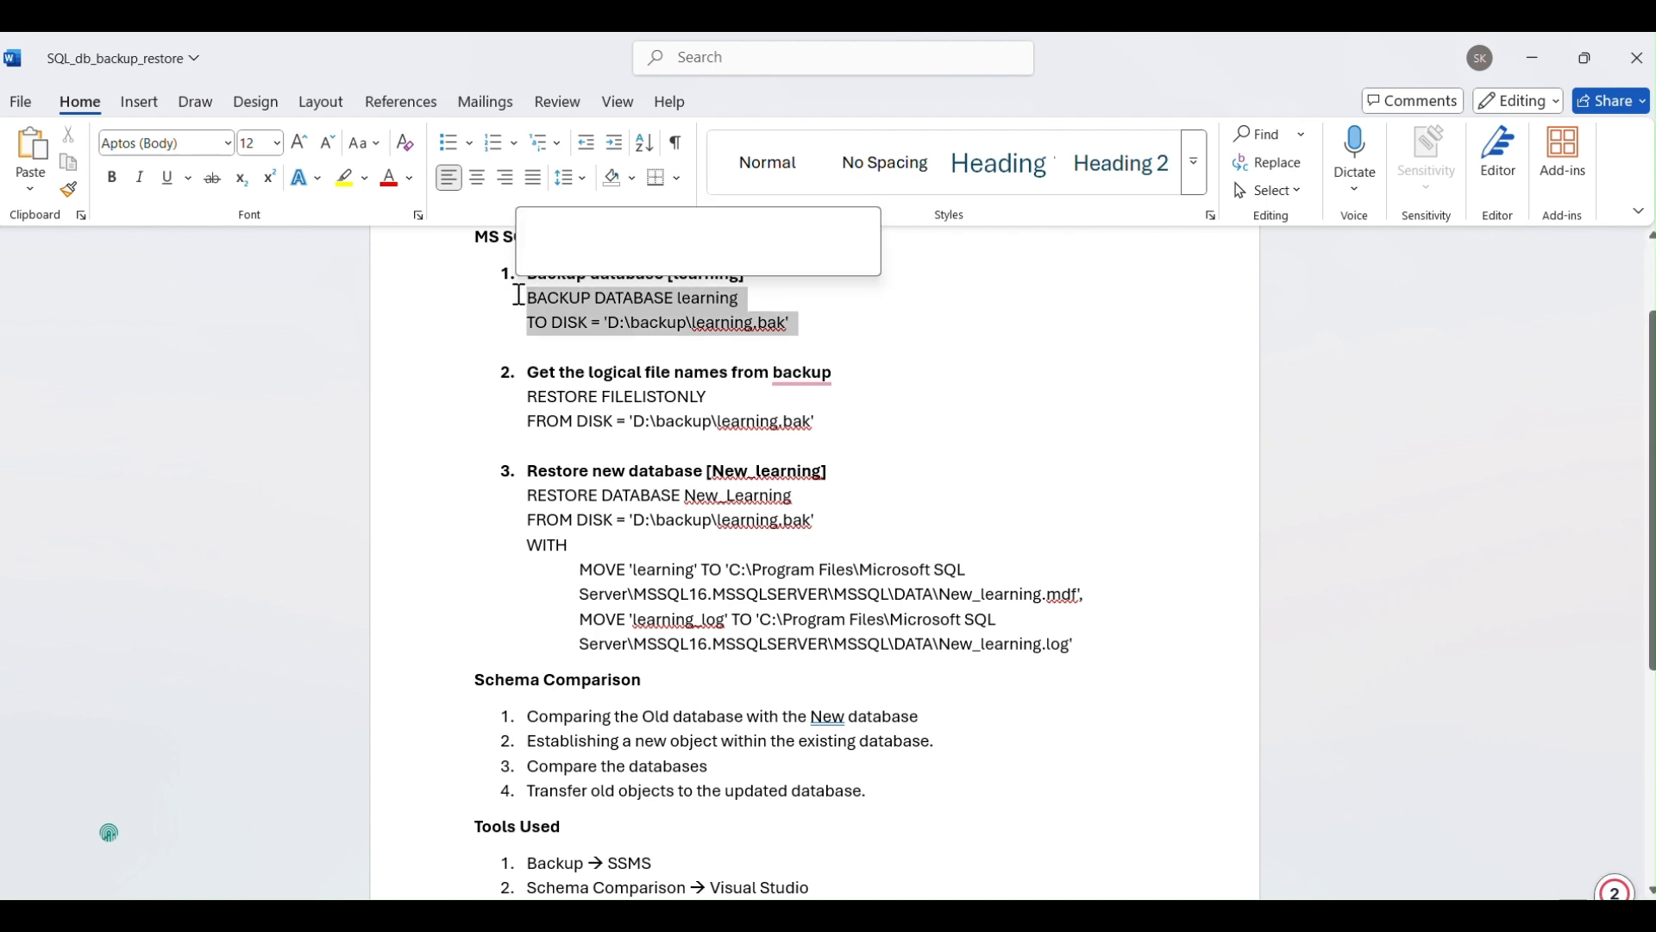
pyautogui.hotkey('alt', 'Tab')
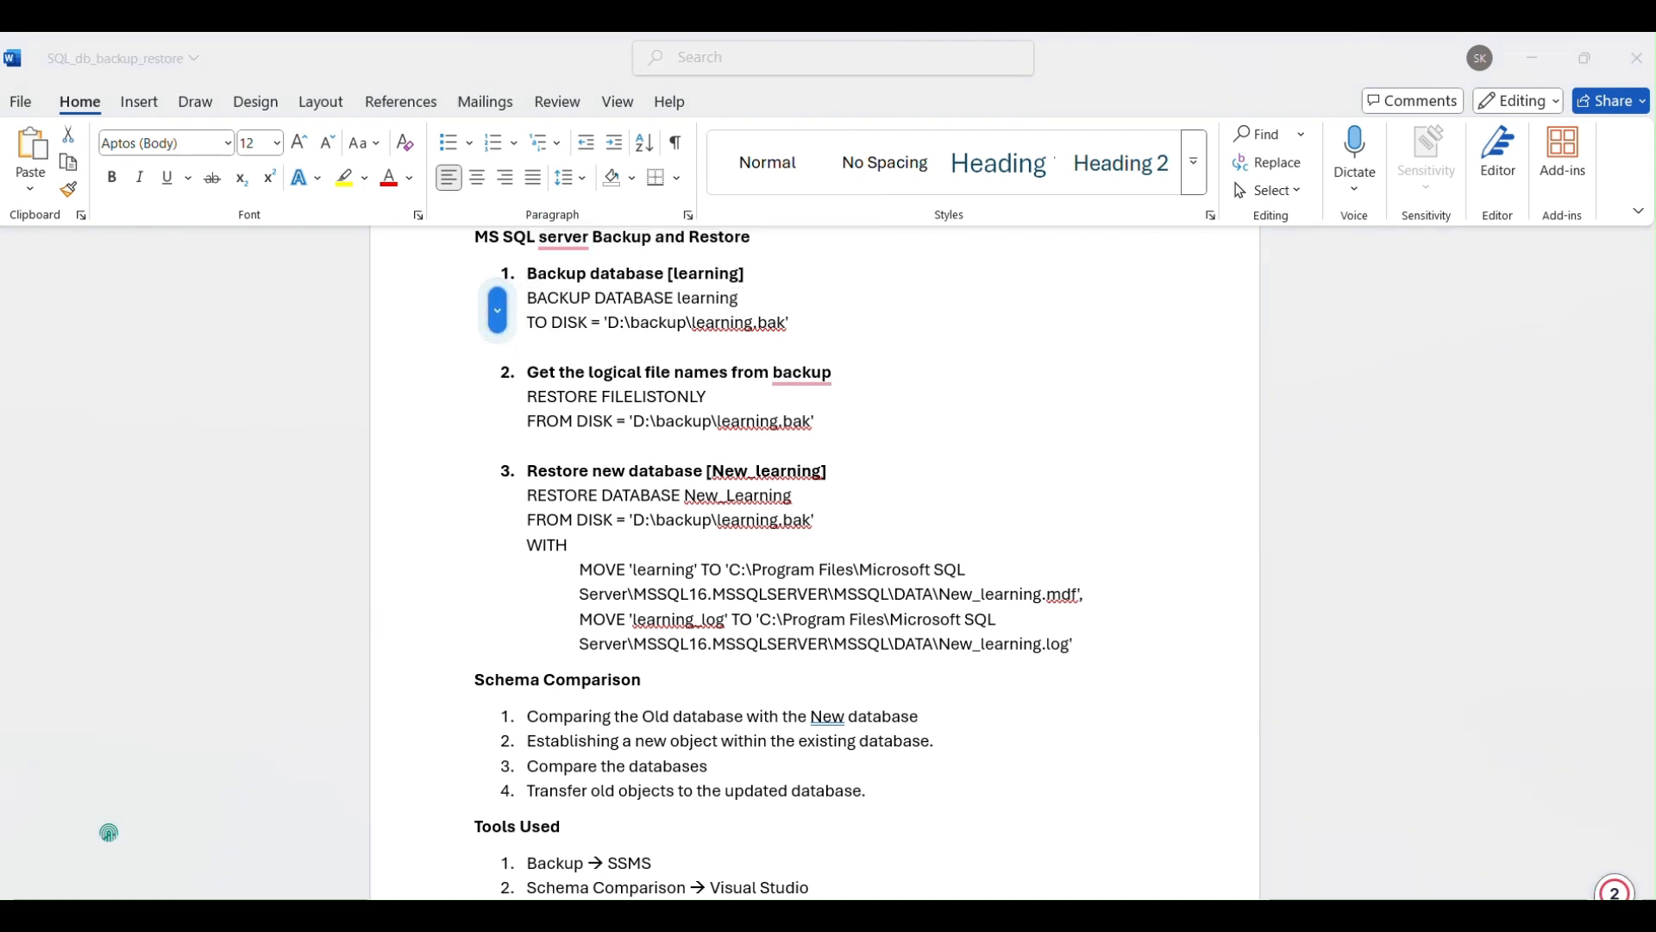
# Connect to the Database Engine with SQL Server Authentication using the saved sa login, and expand the Databases folder.
pyautogui.click(54, 189)
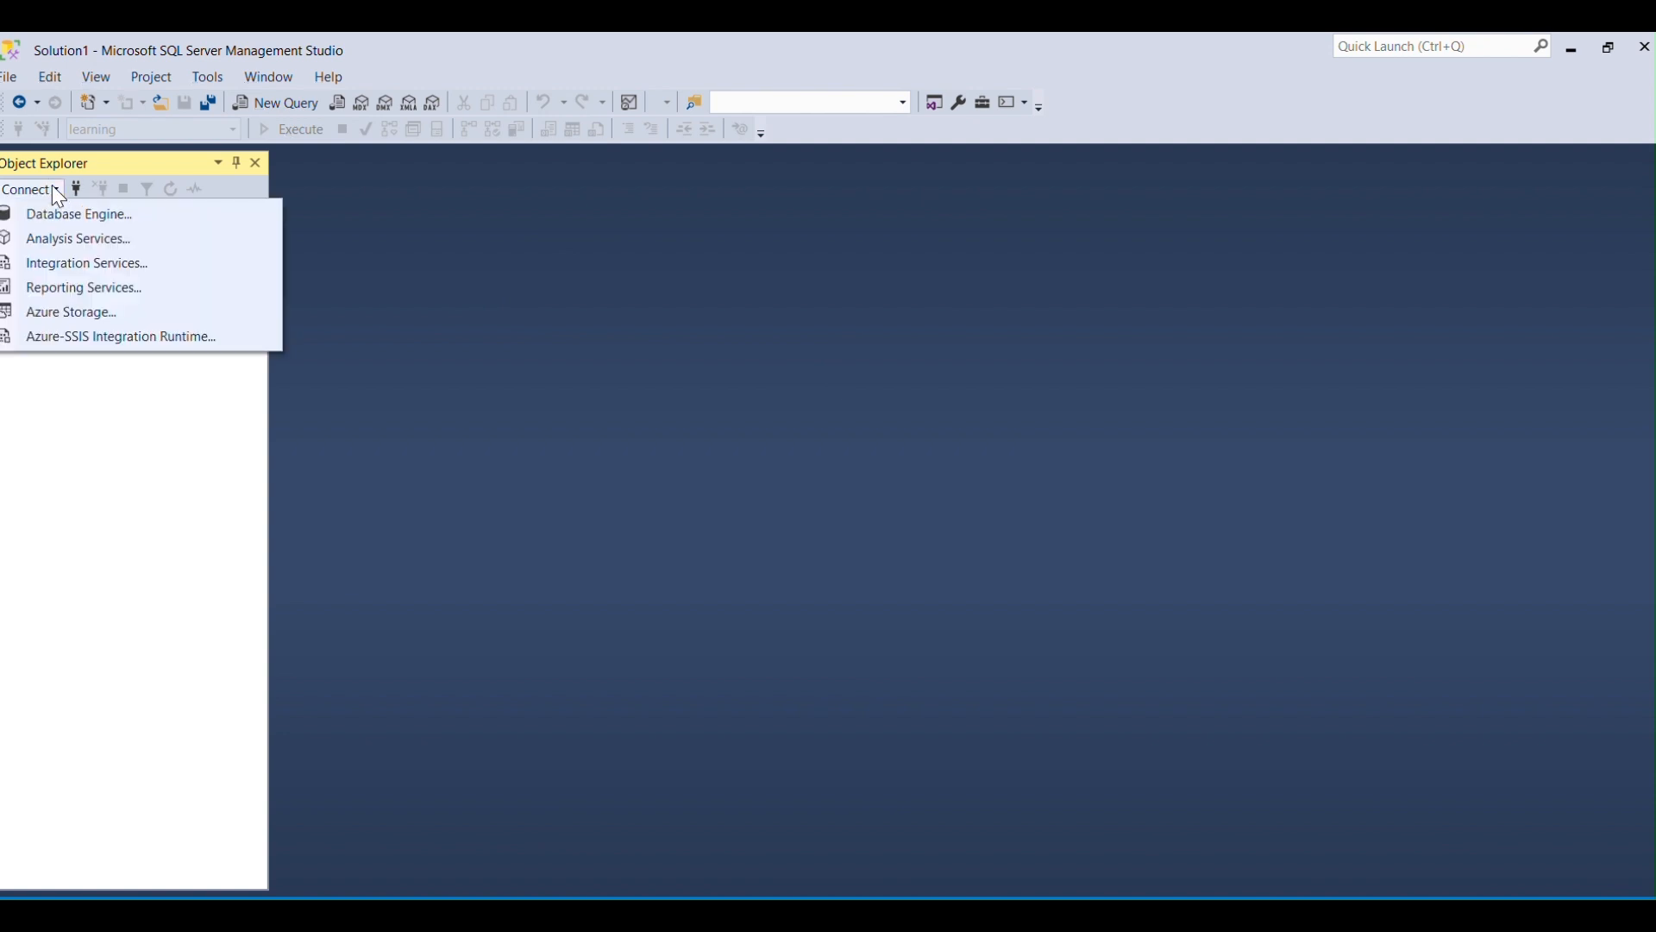
pyautogui.click(64, 213)
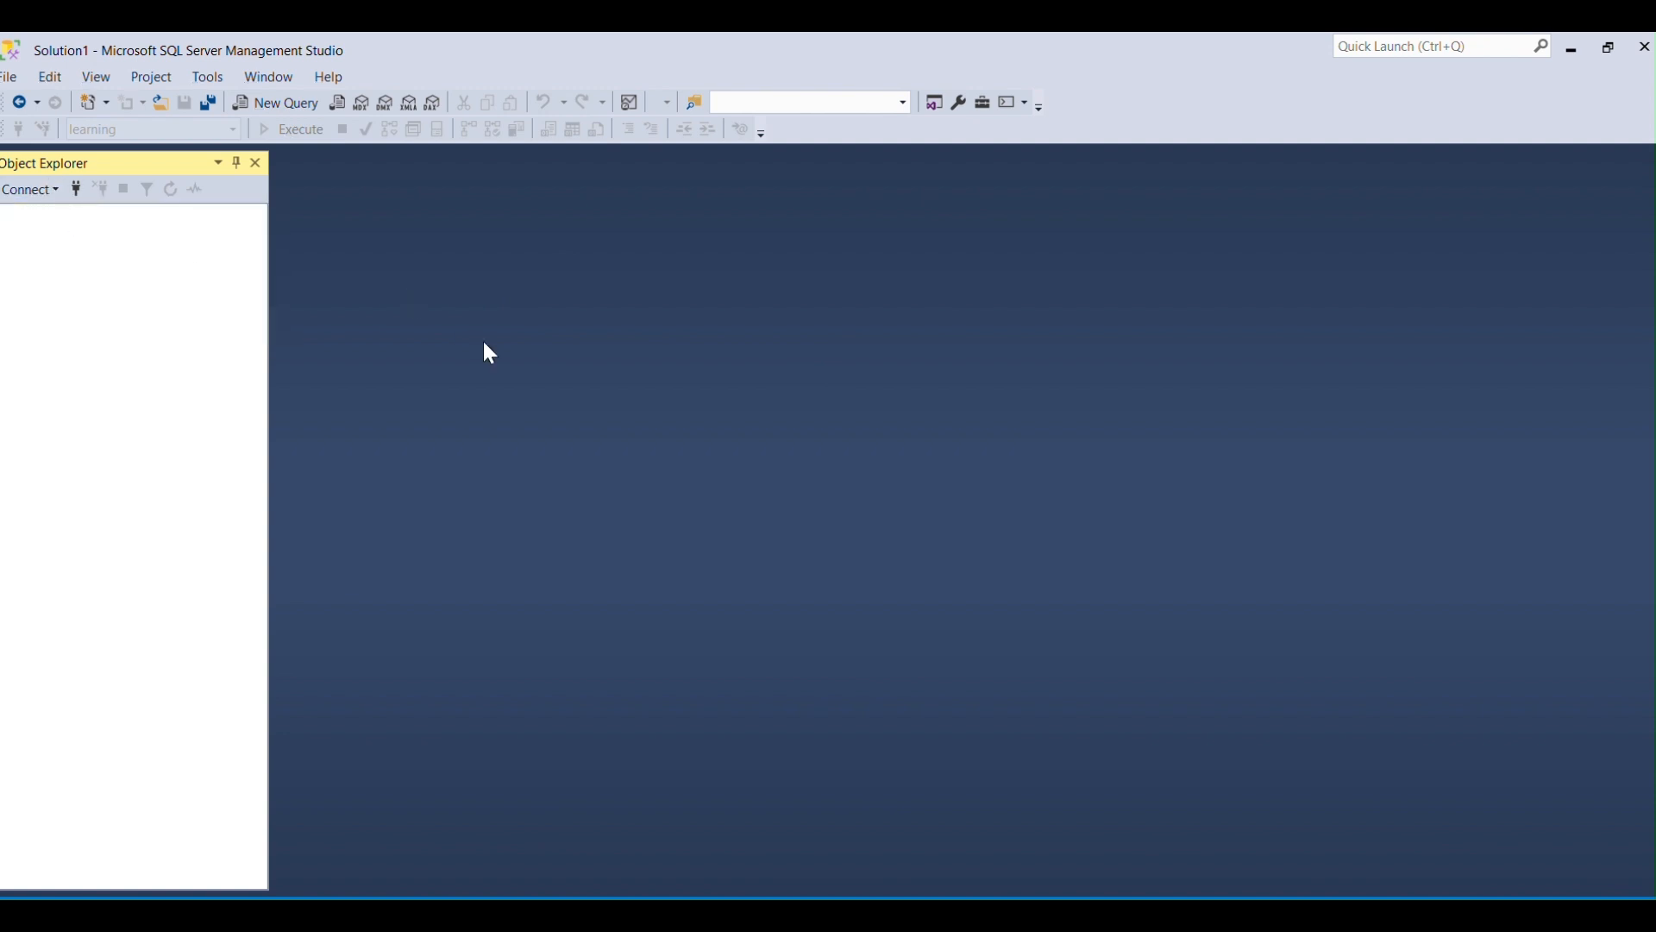
pyautogui.press('Tab')
pyautogui.press('Tab')
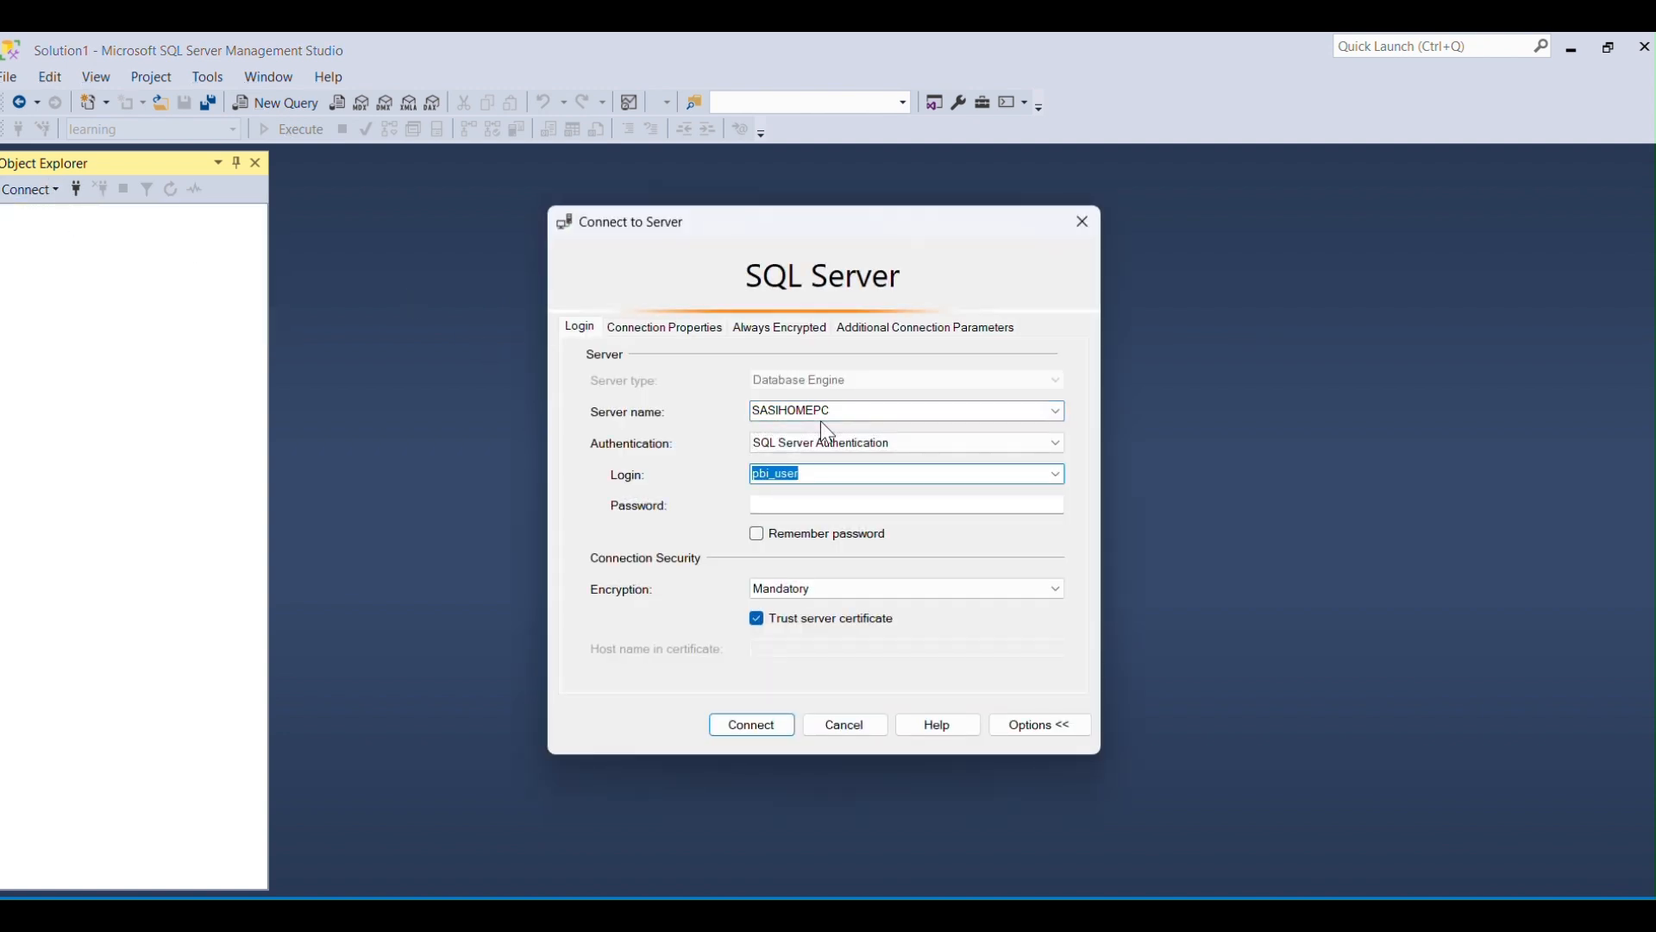
pyautogui.press('Down')
pyautogui.press('Return')
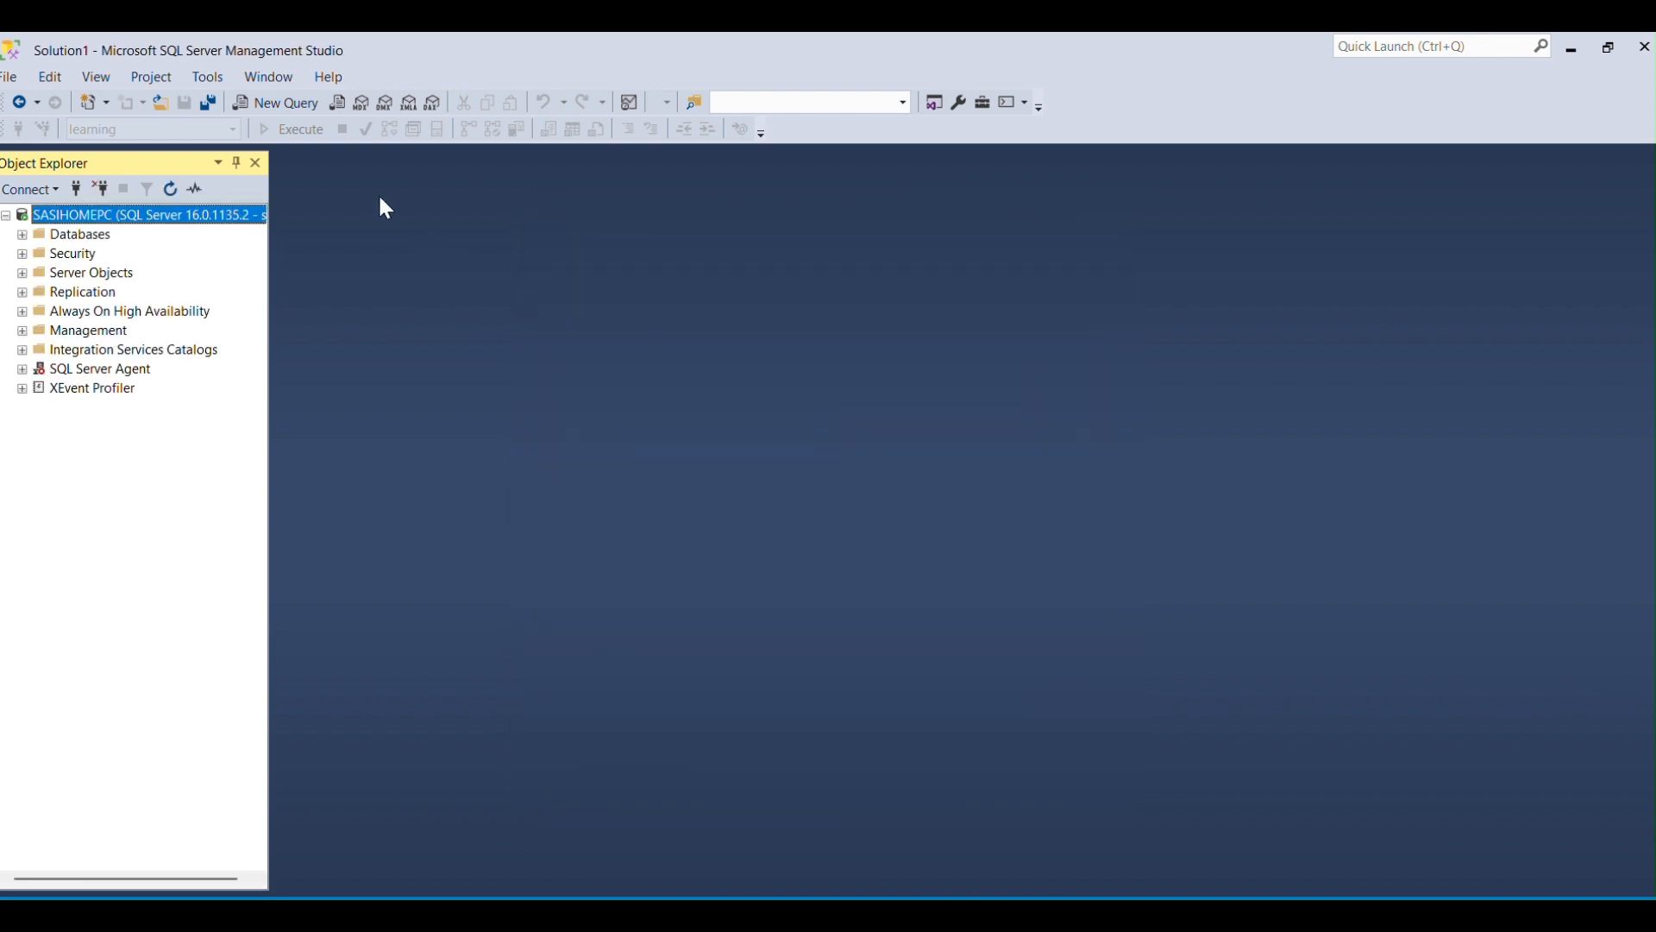
pyautogui.click(77, 235)
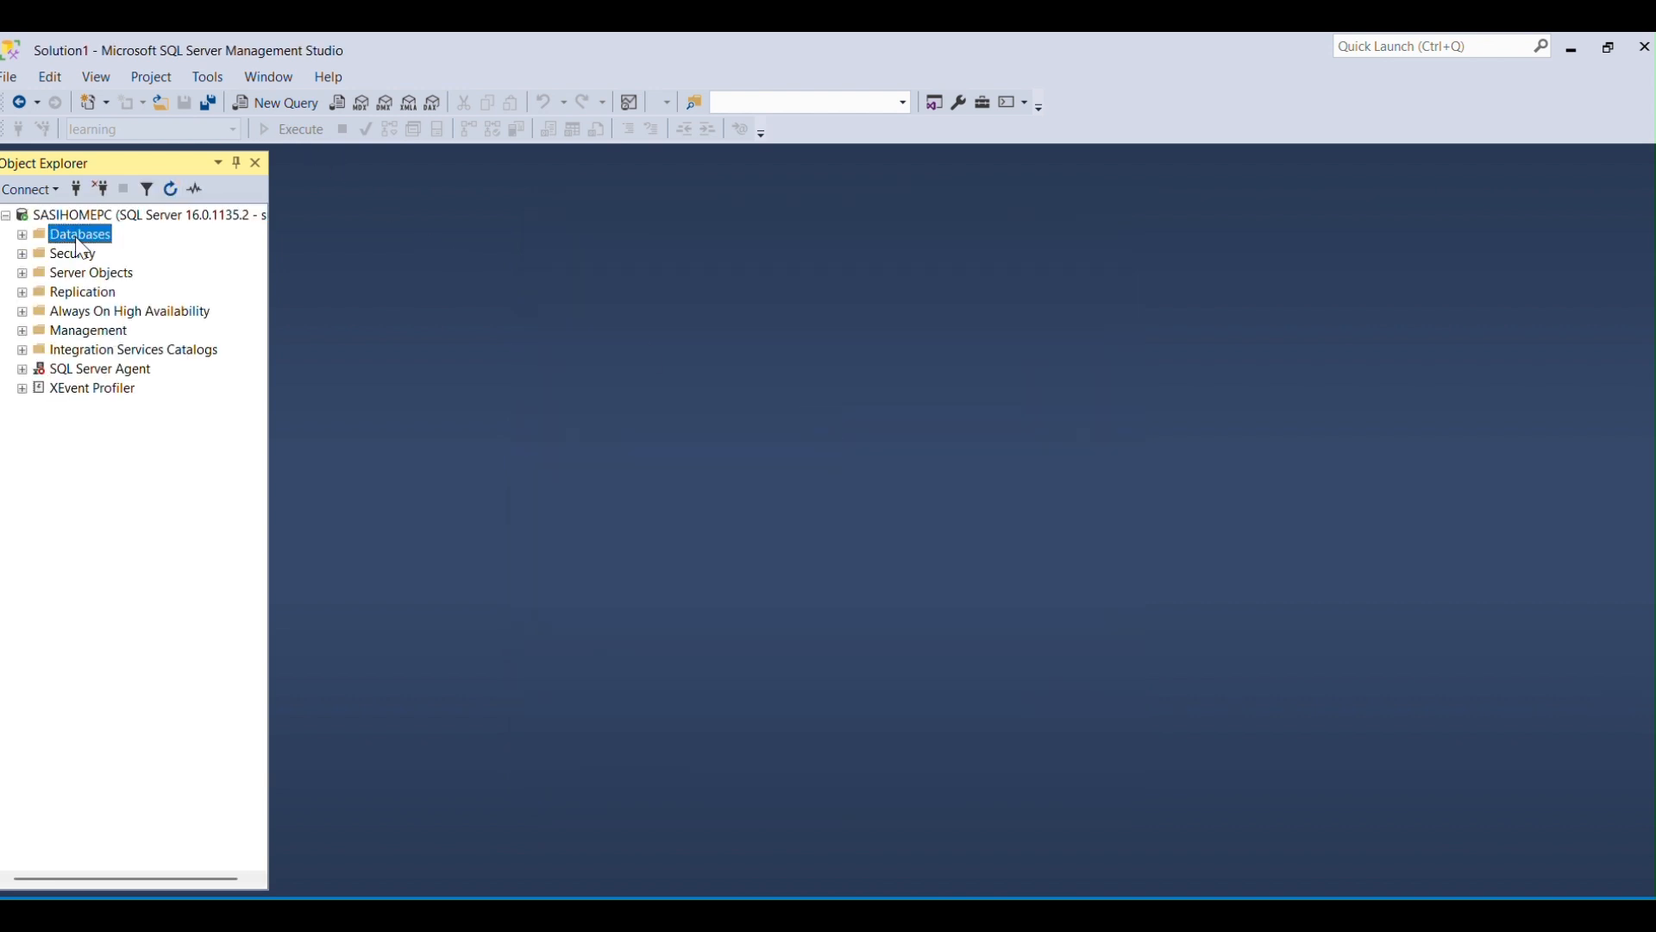
pyautogui.doubleClick(76, 239)
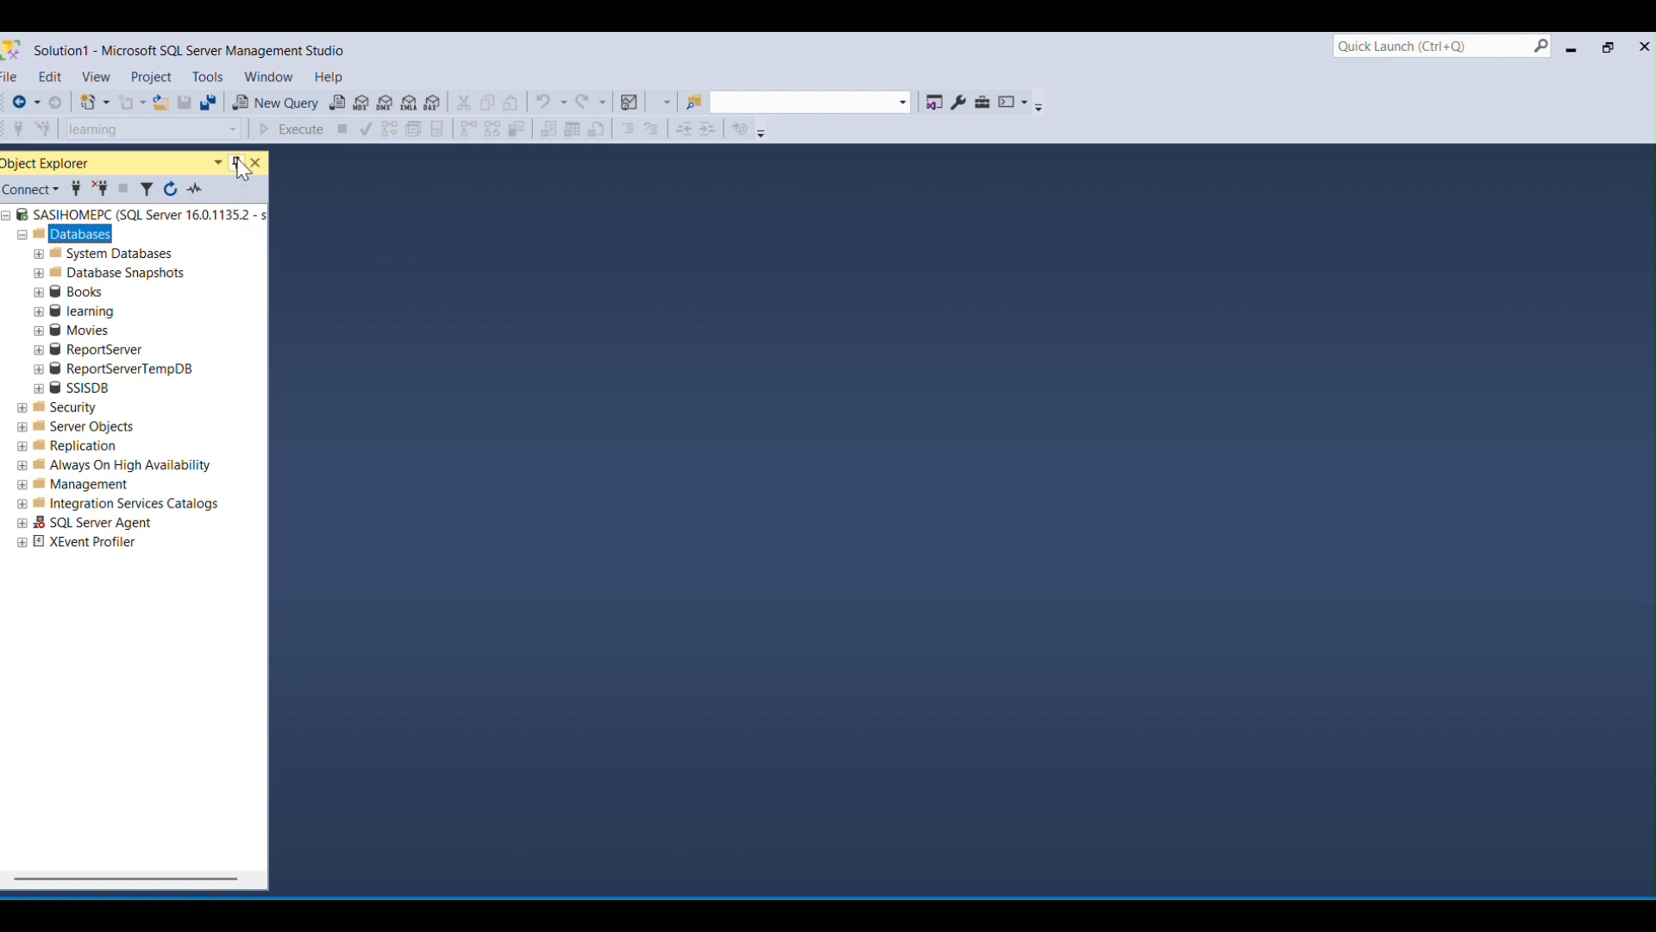
# Run BACKUP DATABASE learning TO DISK = 'D:\backup\learning.bak' in a new query.
pyautogui.click(267, 105)
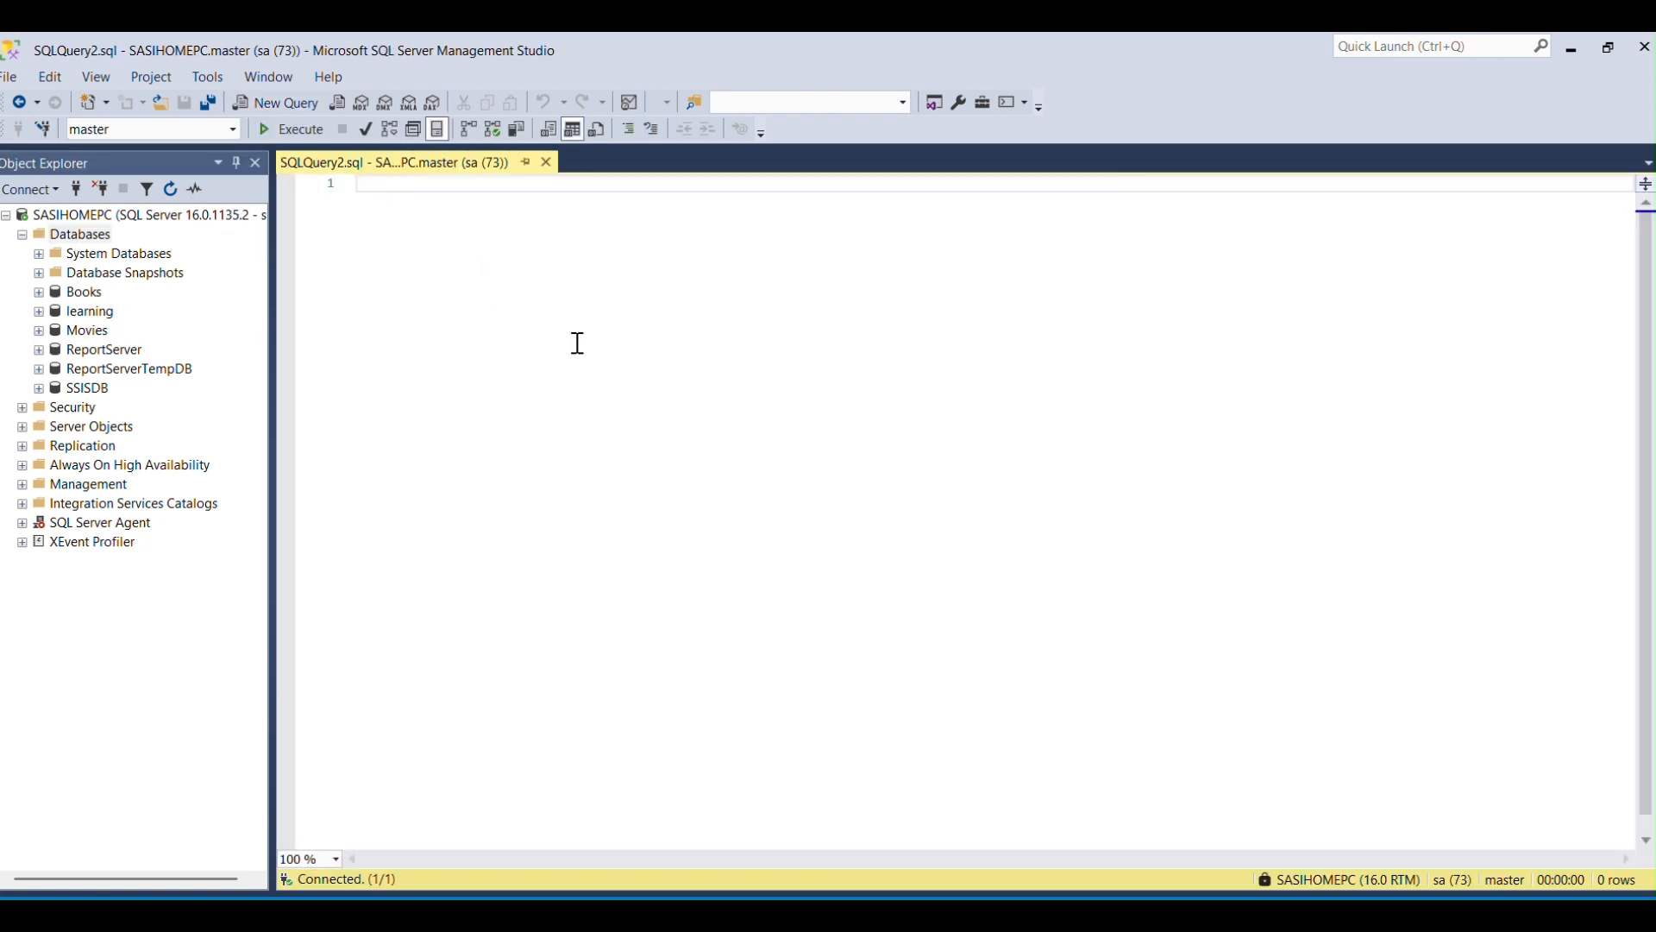
pyautogui.write("BACKUP DATABASE learning TO DISK = 'D:\\backup\\learning.bak'")
pyautogui.hotkey('ctrl', 'a')
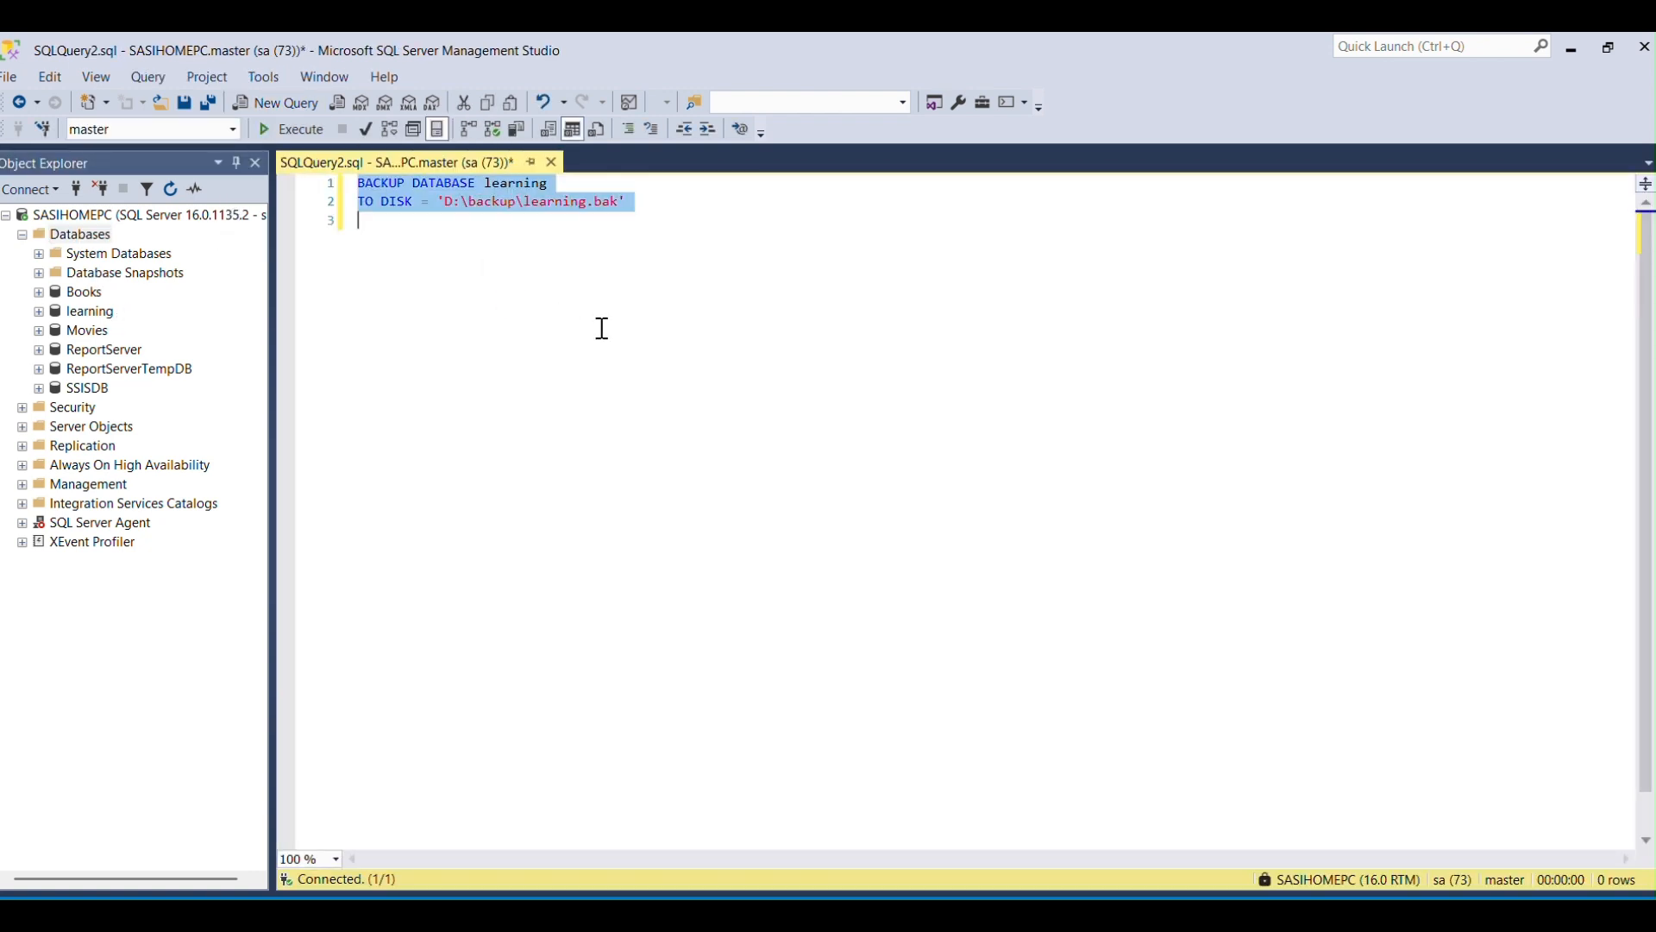
pyautogui.click(298, 131)
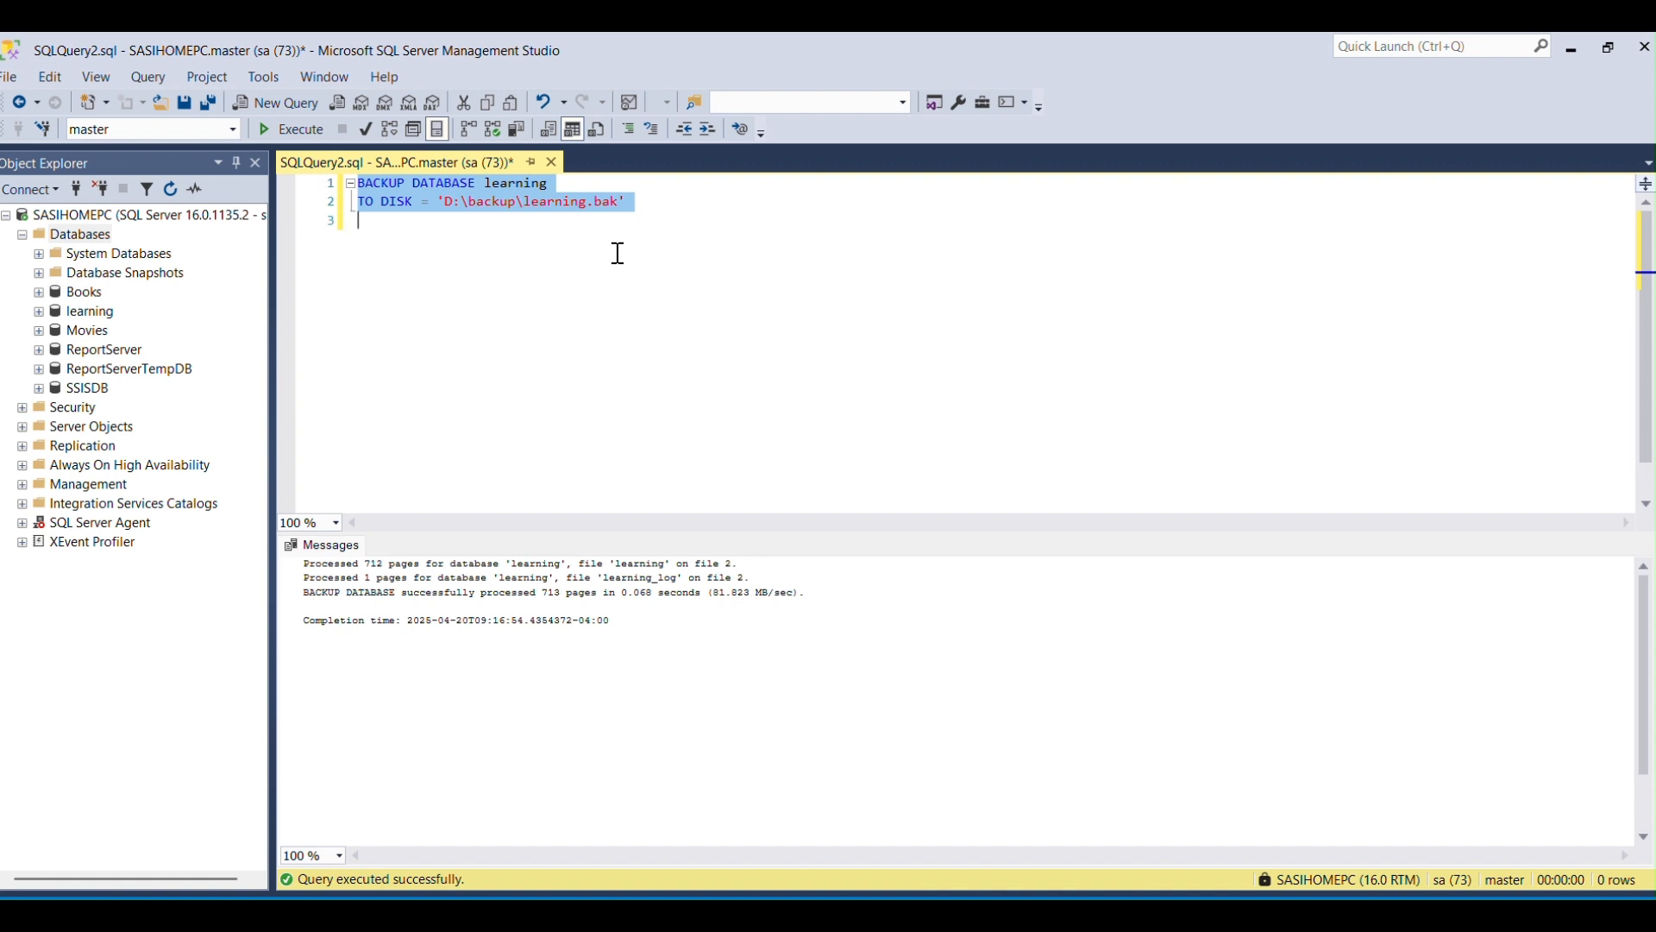
# Clear the backup query and copy the RESTORE FILELISTONLY statement from the Word notes, returning to SQL Server Management Studio.
pyautogui.press('Up')
pyautogui.hotkey('ctrl', 'a')
pyautogui.press('Delete')
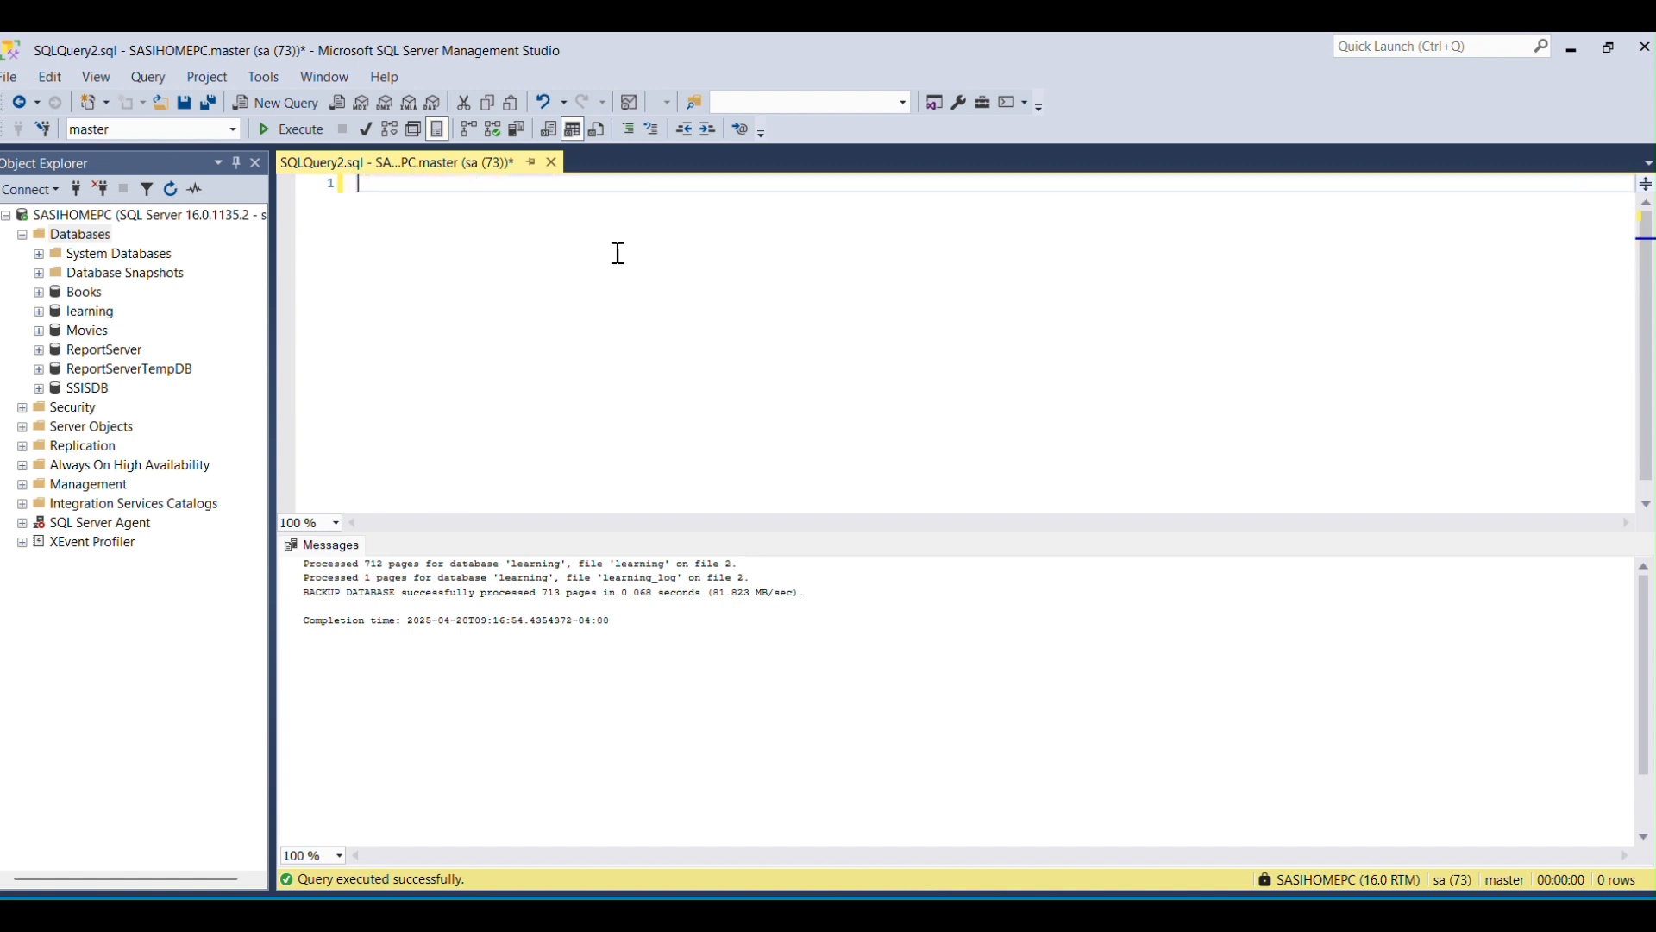
pyautogui.hotkey('alt', 'Tab')
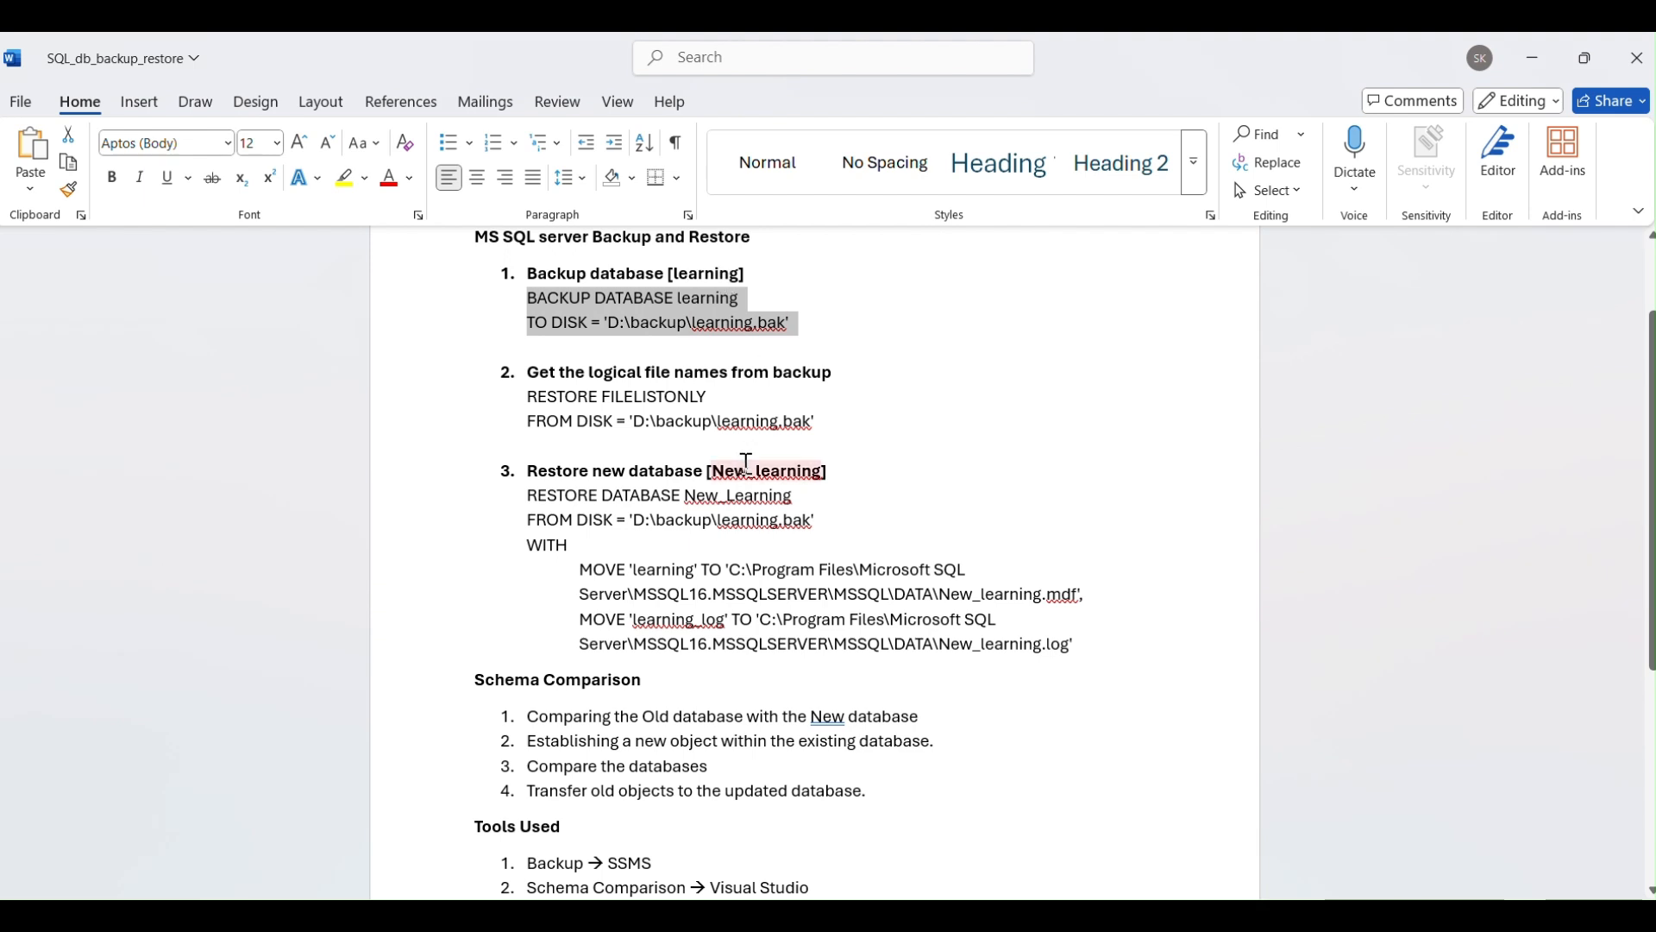
pyautogui.click(815, 421)
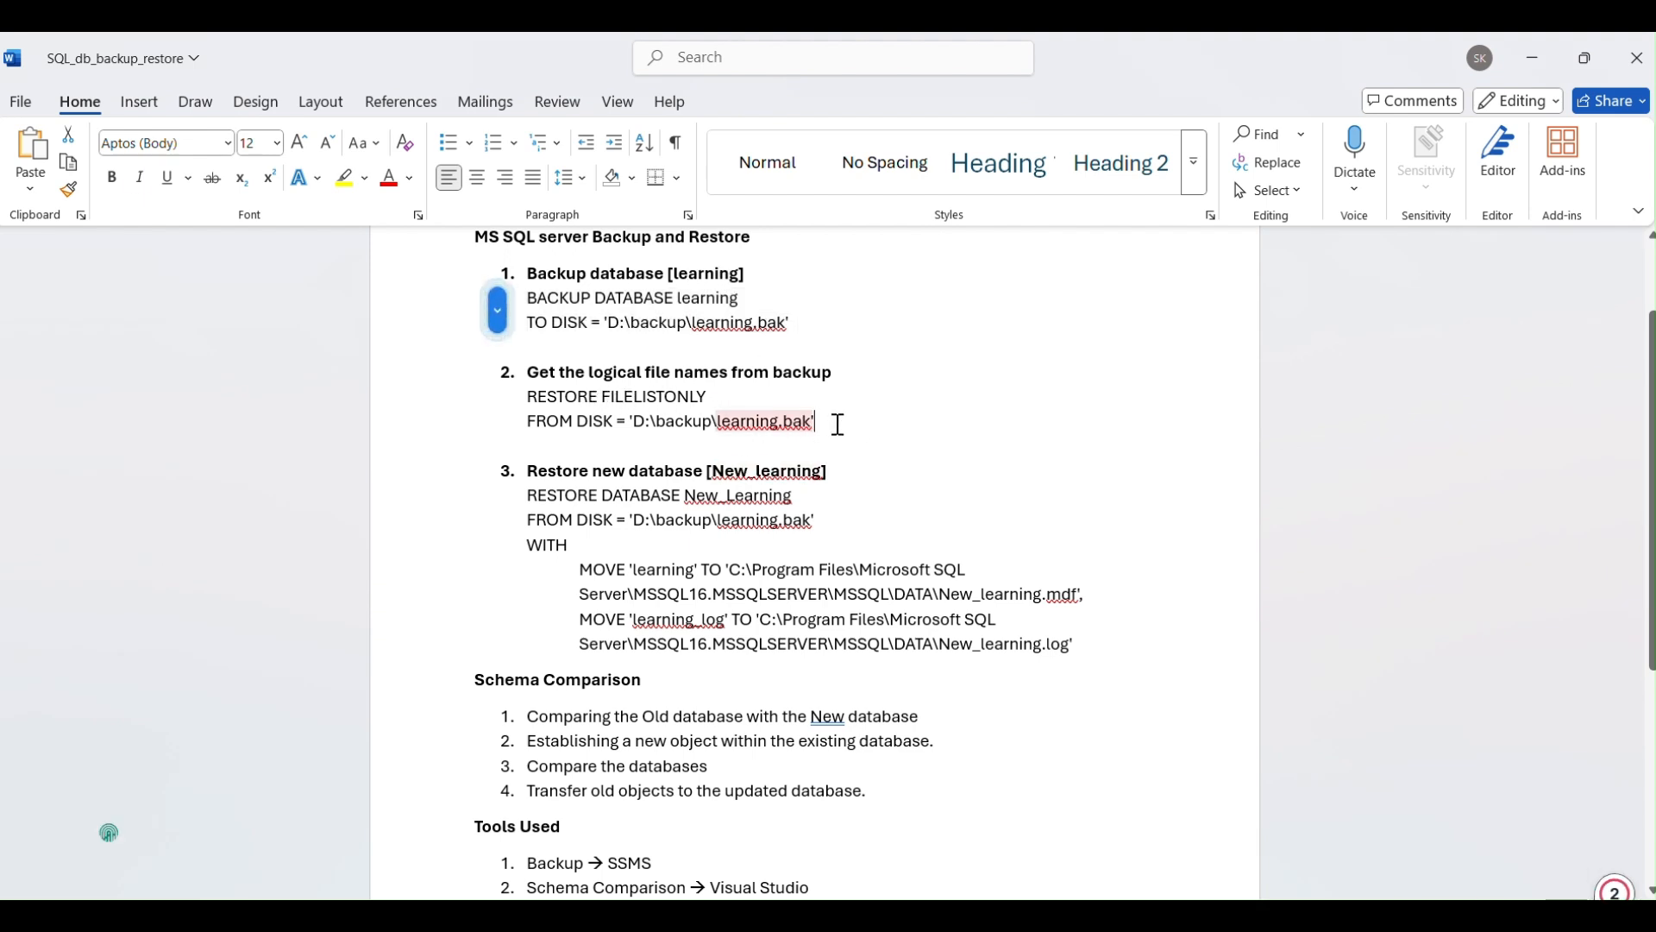
pyautogui.moveTo(837, 425); pyautogui.dragTo(552, 397)
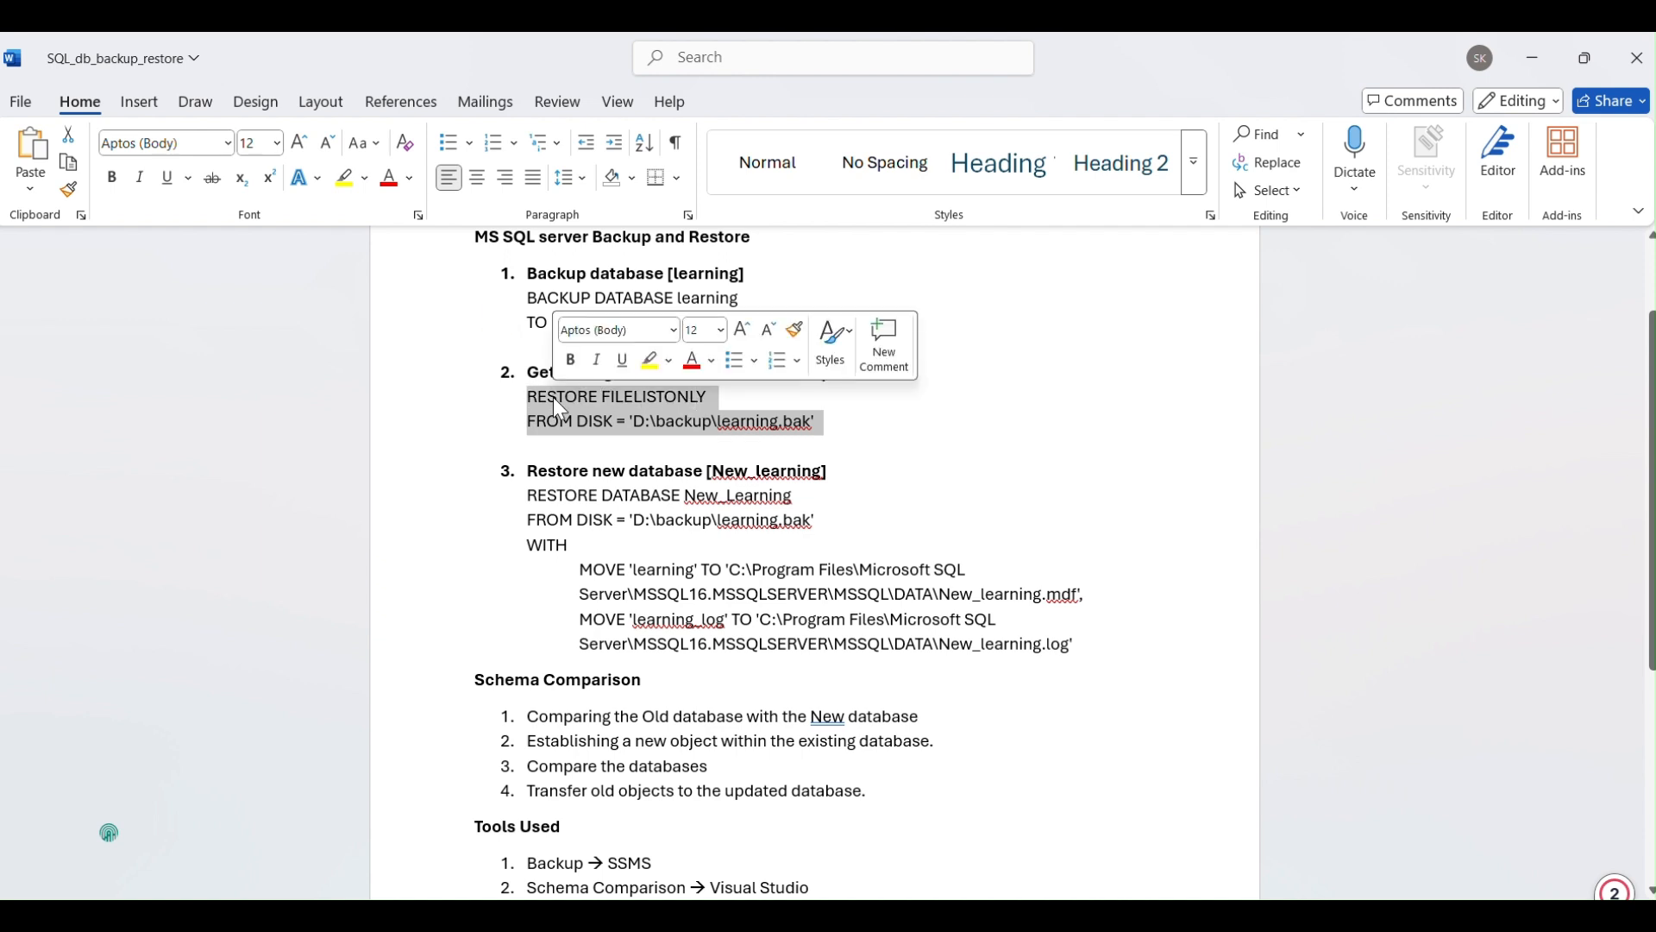
pyautogui.hotkey('ctrl', 'c')
pyautogui.hotkey('alt', 'Tab')
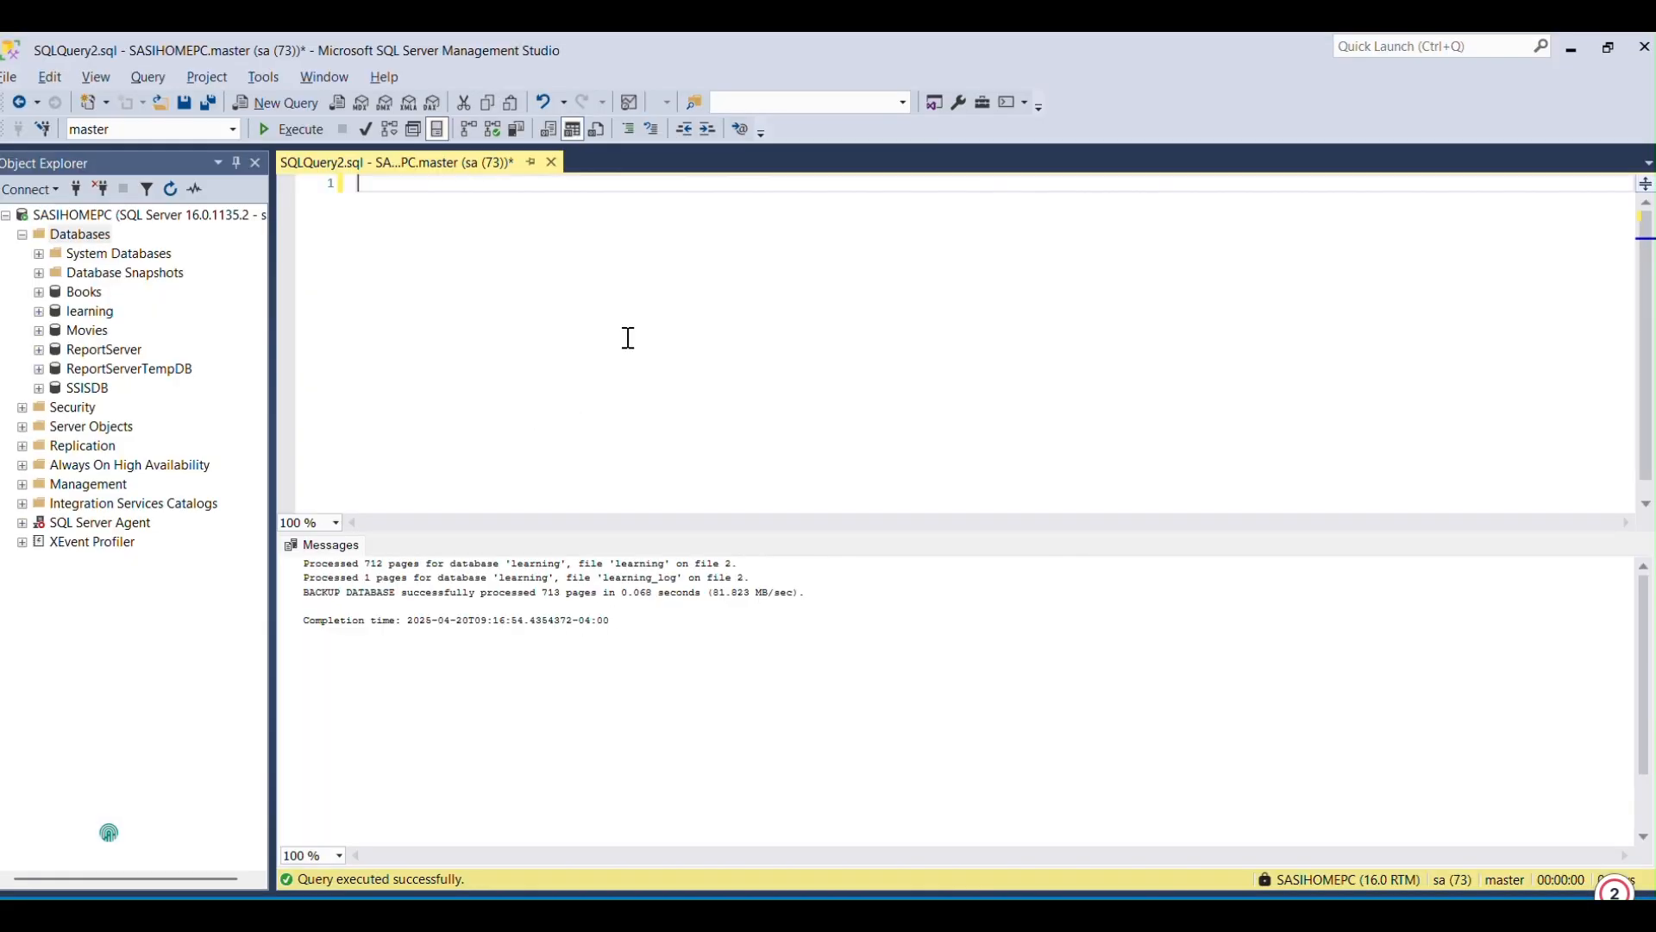
# Run RESTORE FILELISTONLY FROM DISK = 'D:\backup\learning.bak' and check the physical file names of the data and log files.
pyautogui.hotkey('ctrl', 'v')
pyautogui.hotkey('ctrl', 'a')
pyautogui.click(293, 130)
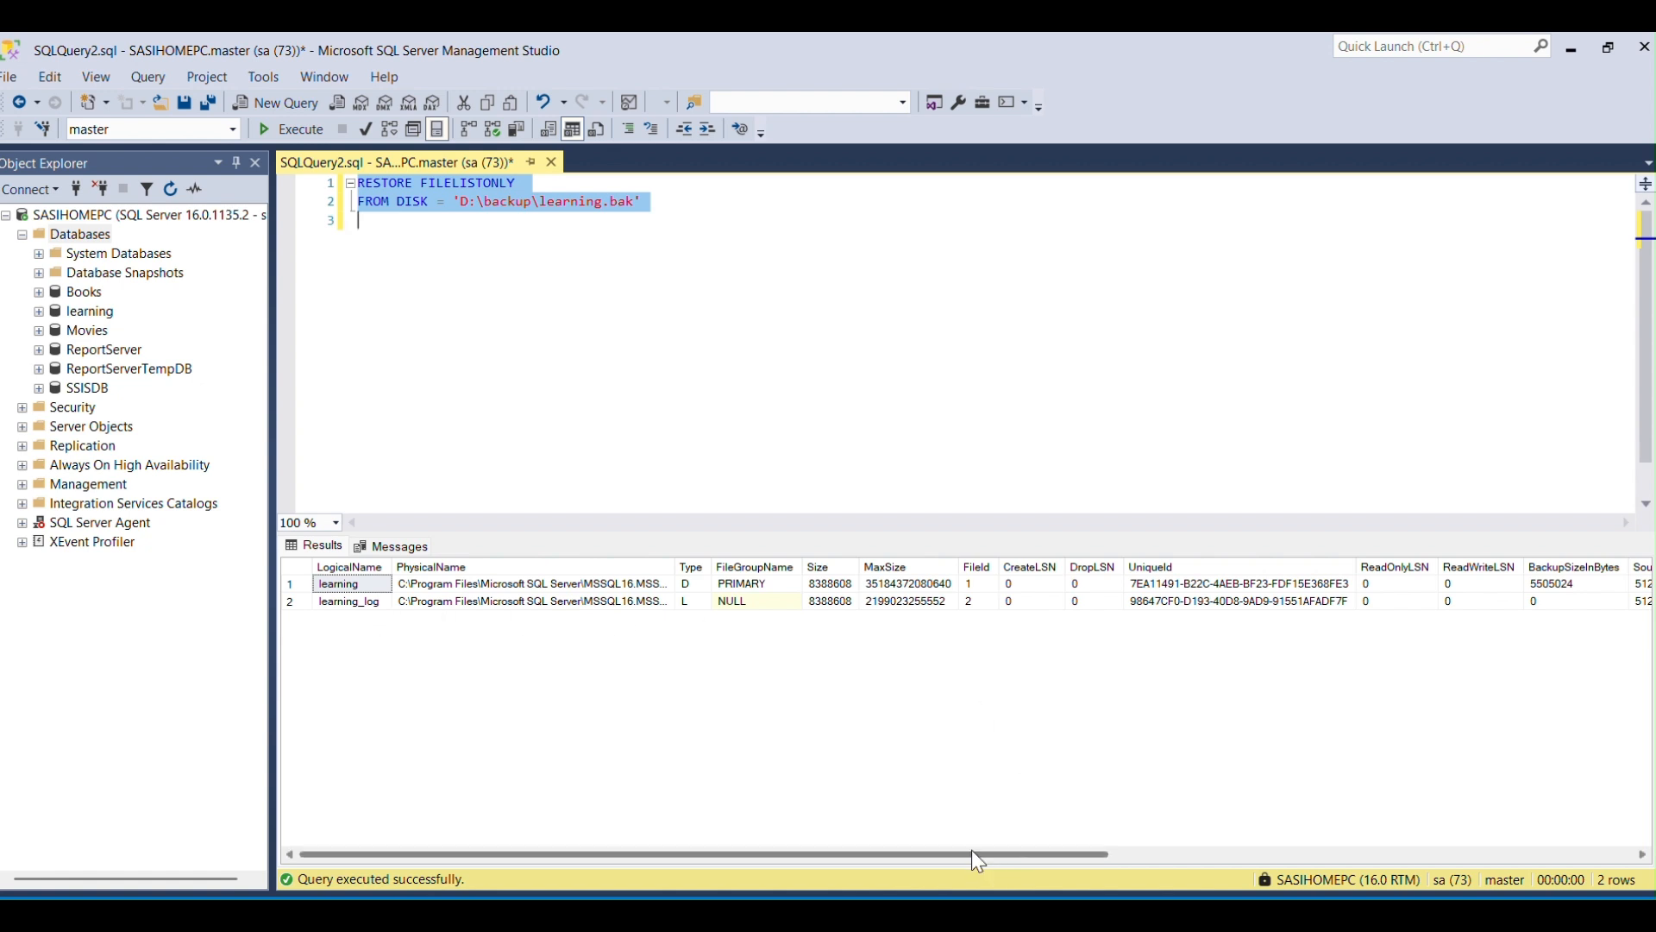
pyautogui.moveTo(972, 854); pyautogui.dragTo(877, 842)
pyautogui.click(473, 583)
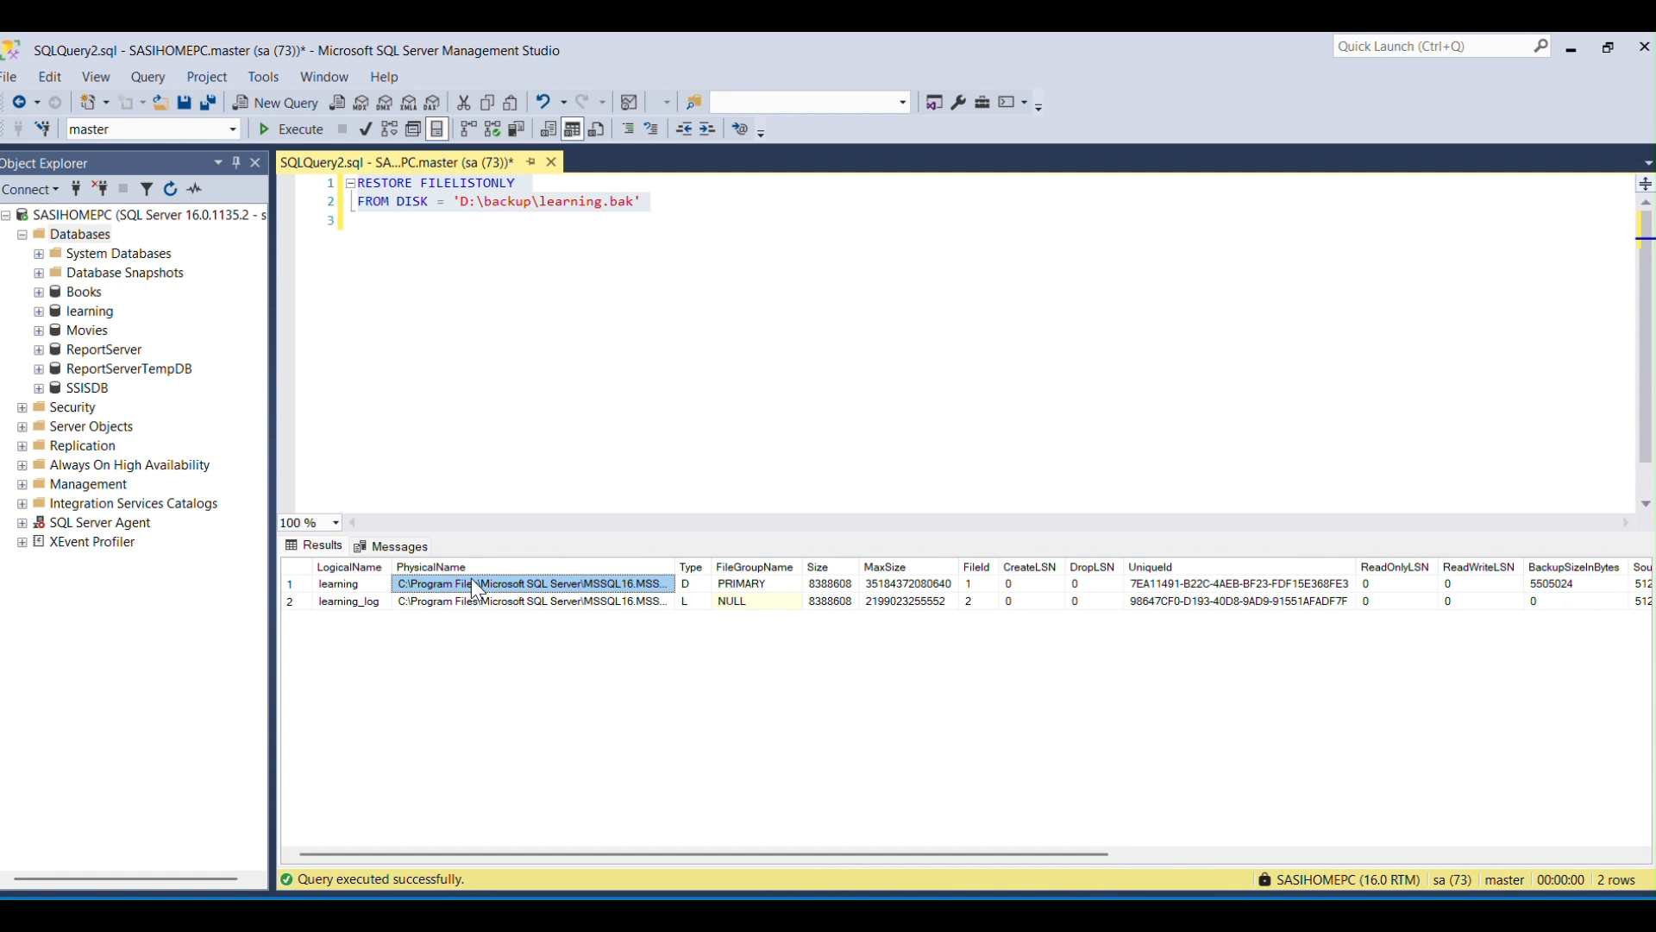
pyautogui.click(471, 599)
pyautogui.click(473, 586)
# Replace the query with the RESTORE DATABASE New_Learning script from the Word notes, including both MOVE clauses.
pyautogui.hotkey('alt', 'Tab')
pyautogui.click(763, 605)
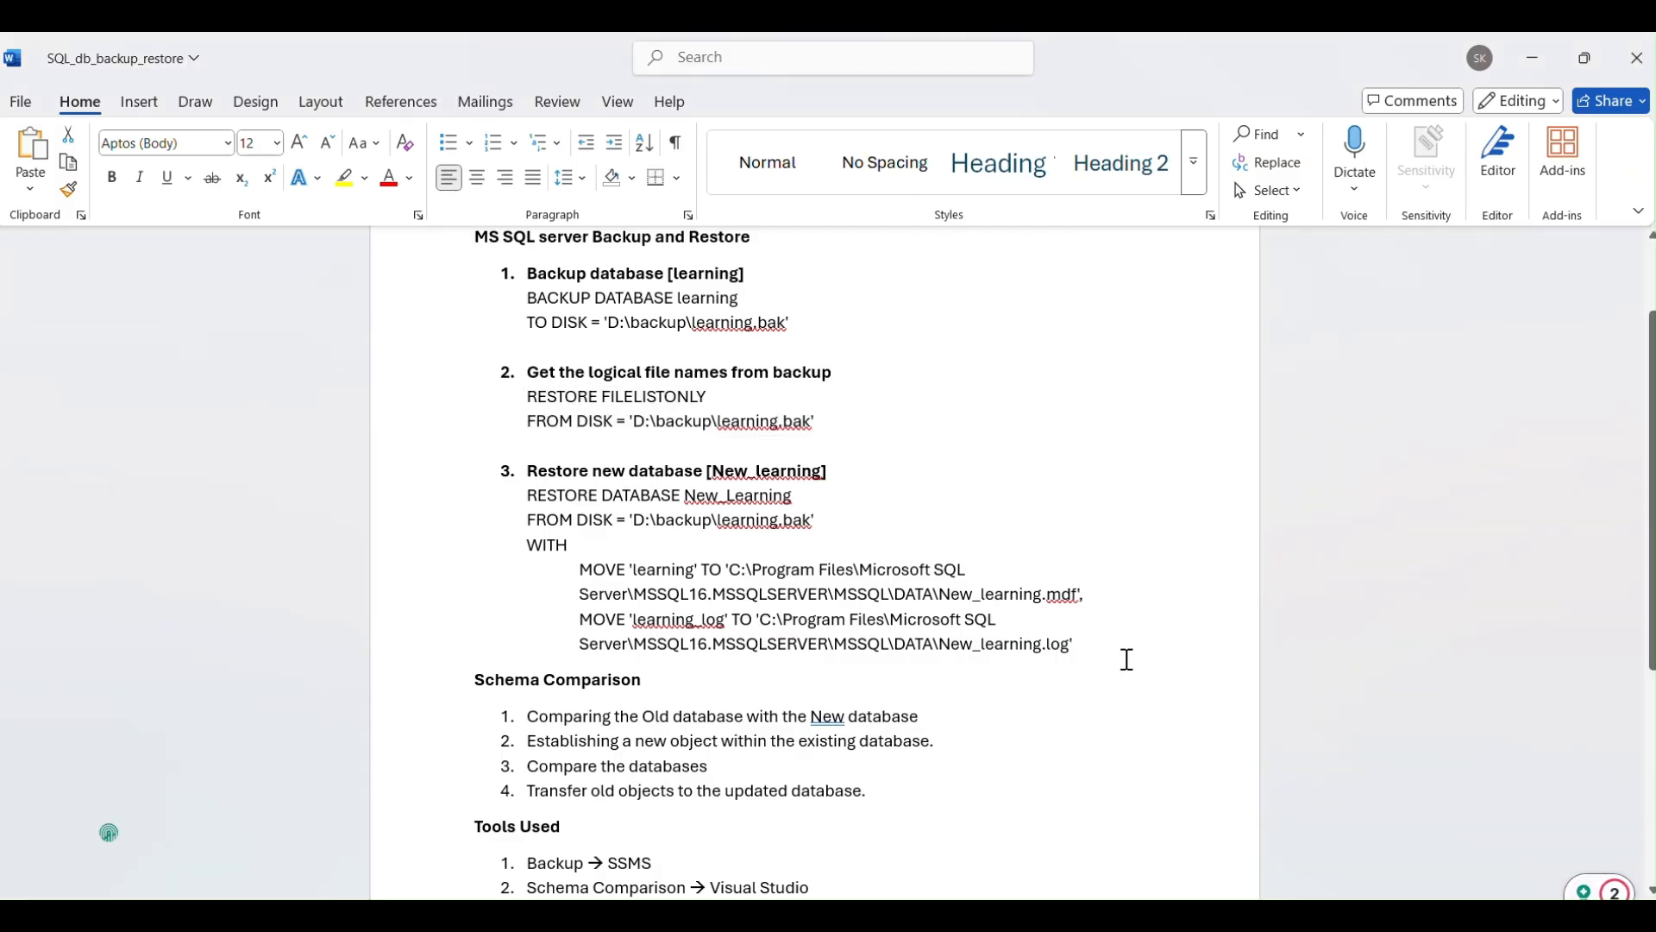
pyautogui.moveTo(1076, 646); pyautogui.dragTo(555, 500)
pyautogui.hotkey('ctrl', 'c')
pyautogui.hotkey('alt', 'Tab')
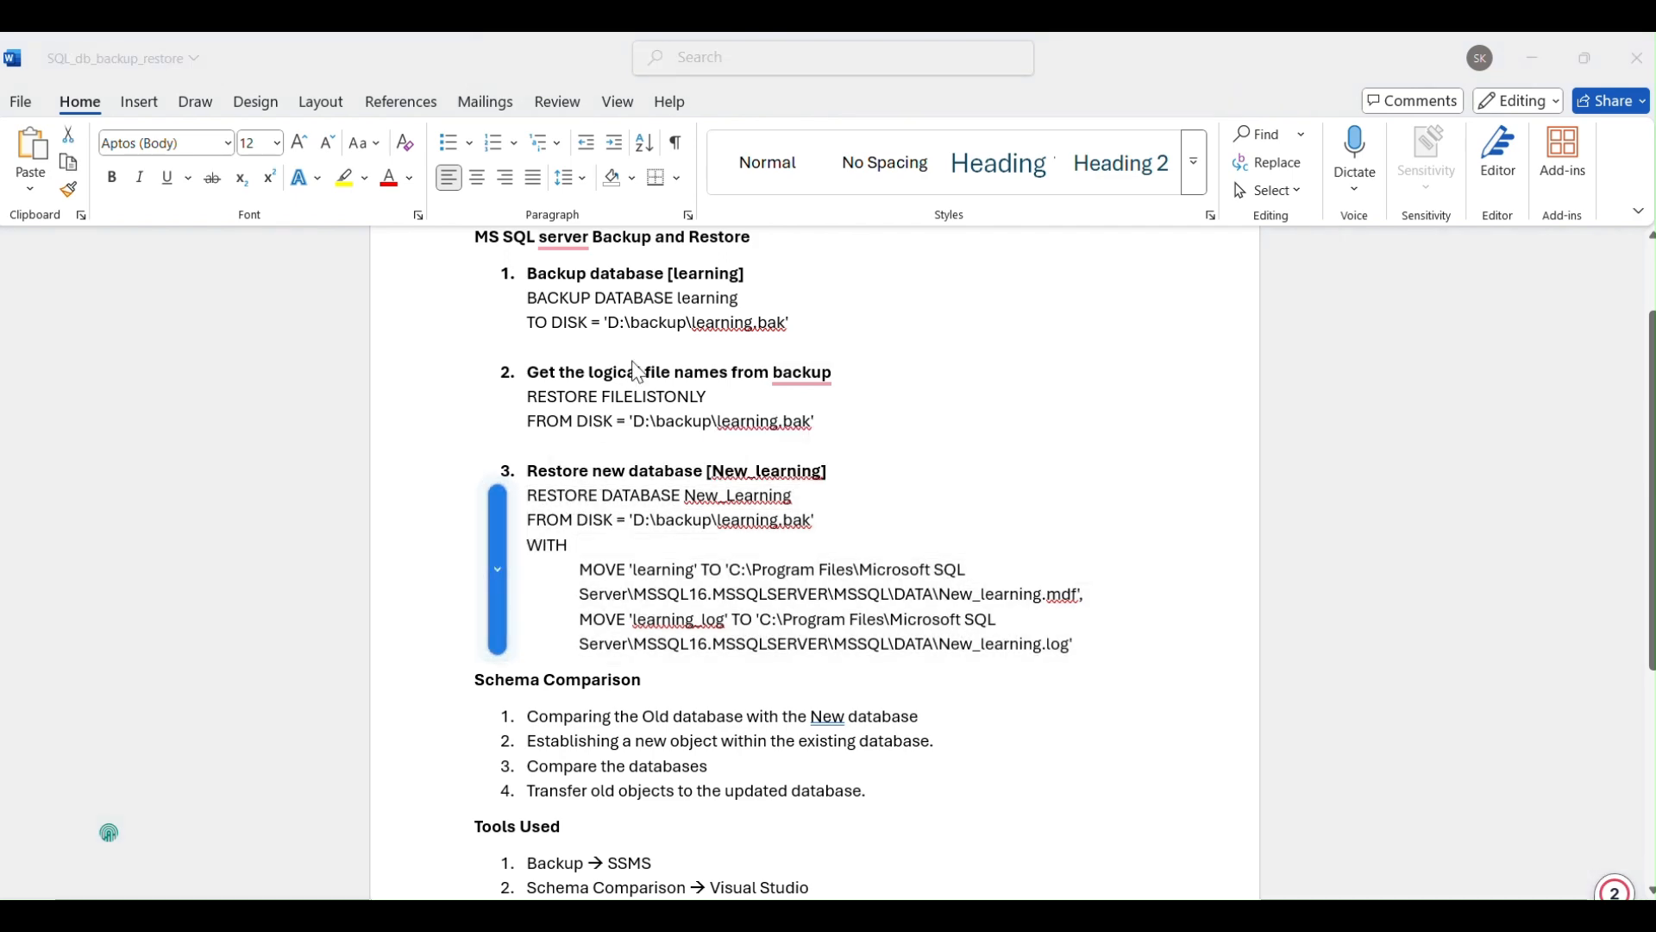
pyautogui.hotkey('ctrl', 'a')
pyautogui.hotkey('ctrl', 'v')
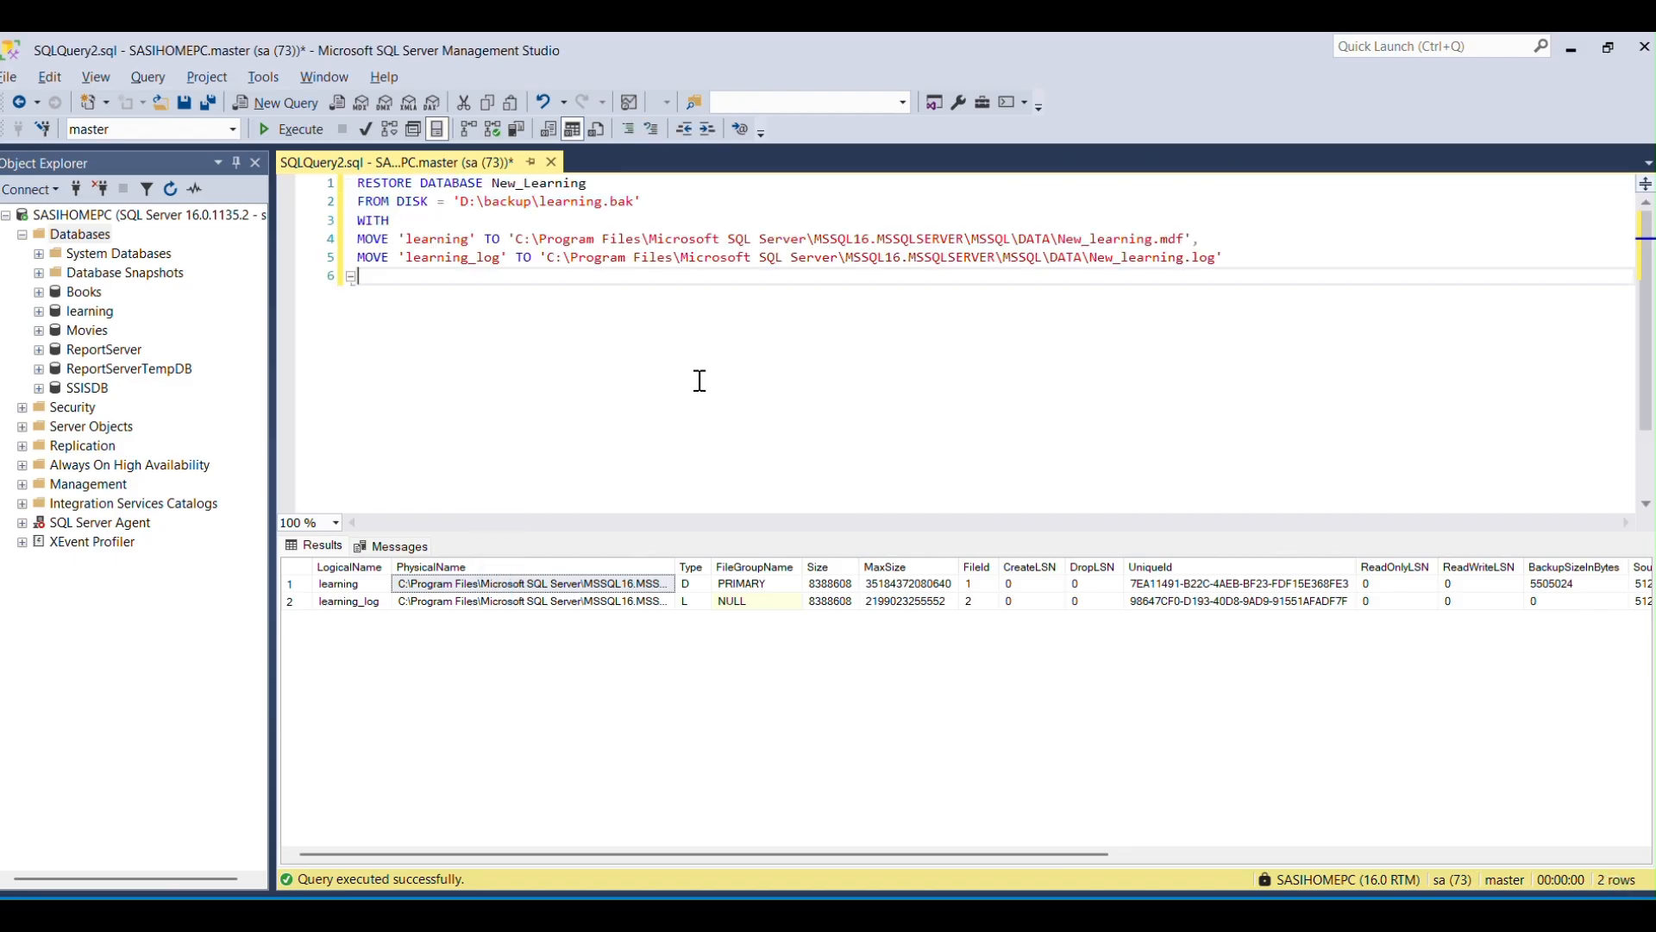
# Examine the restore script's backup file name, new database name and target data file name.
pyautogui.click(656, 211)
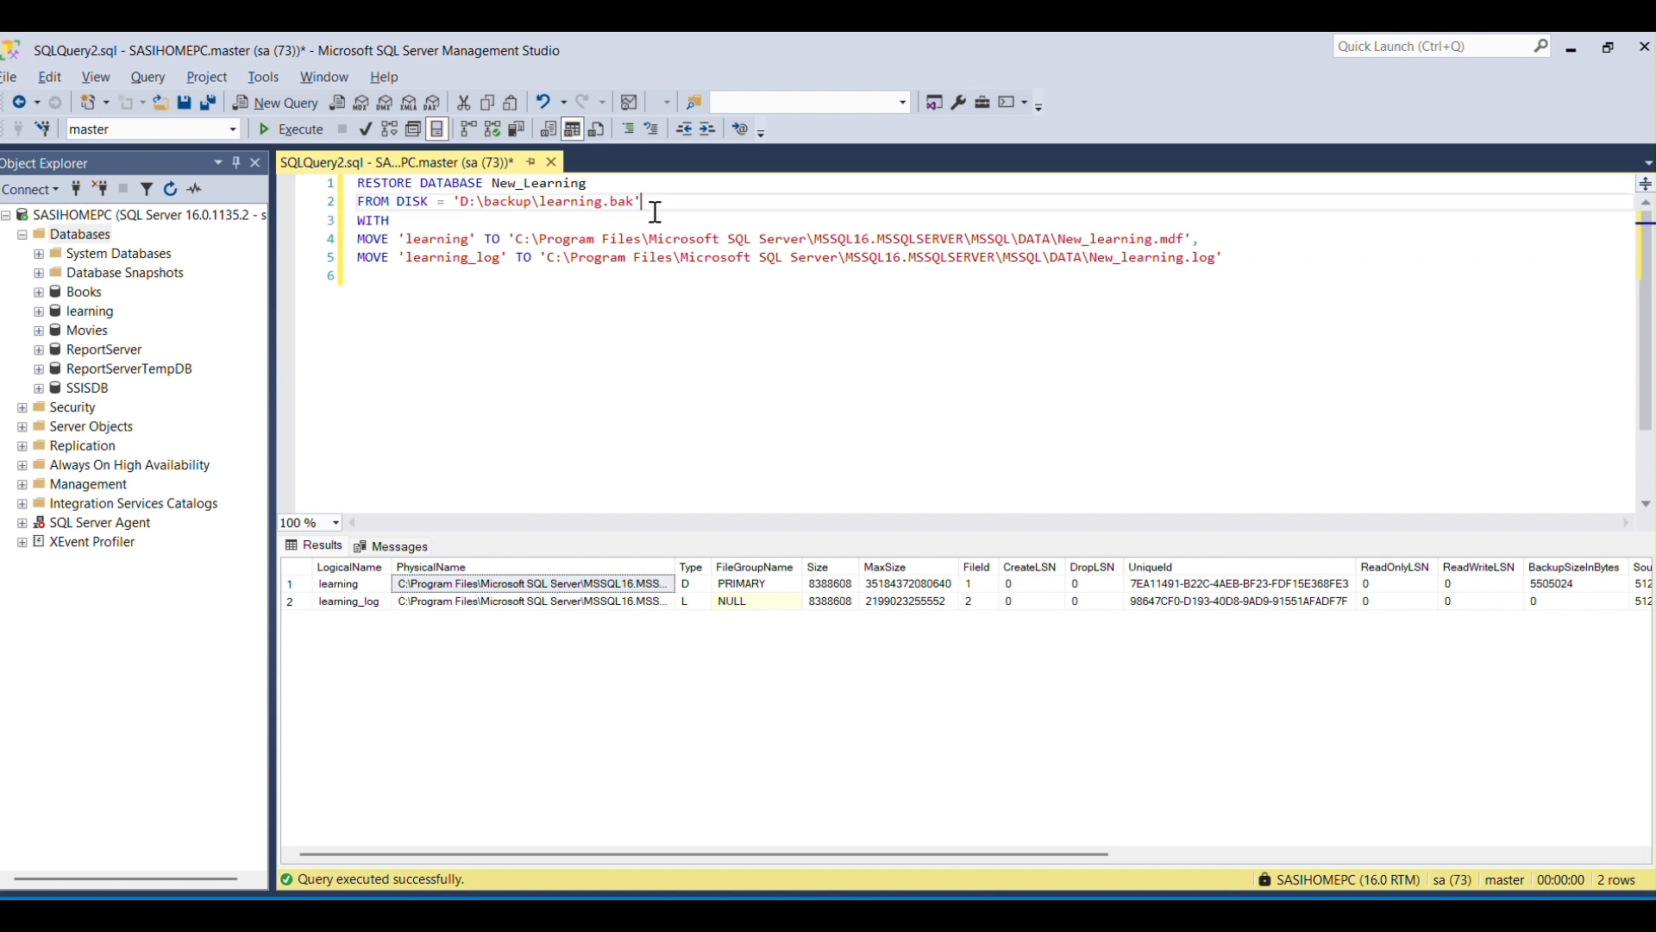
pyautogui.moveTo(656, 211); pyautogui.dragTo(539, 207)
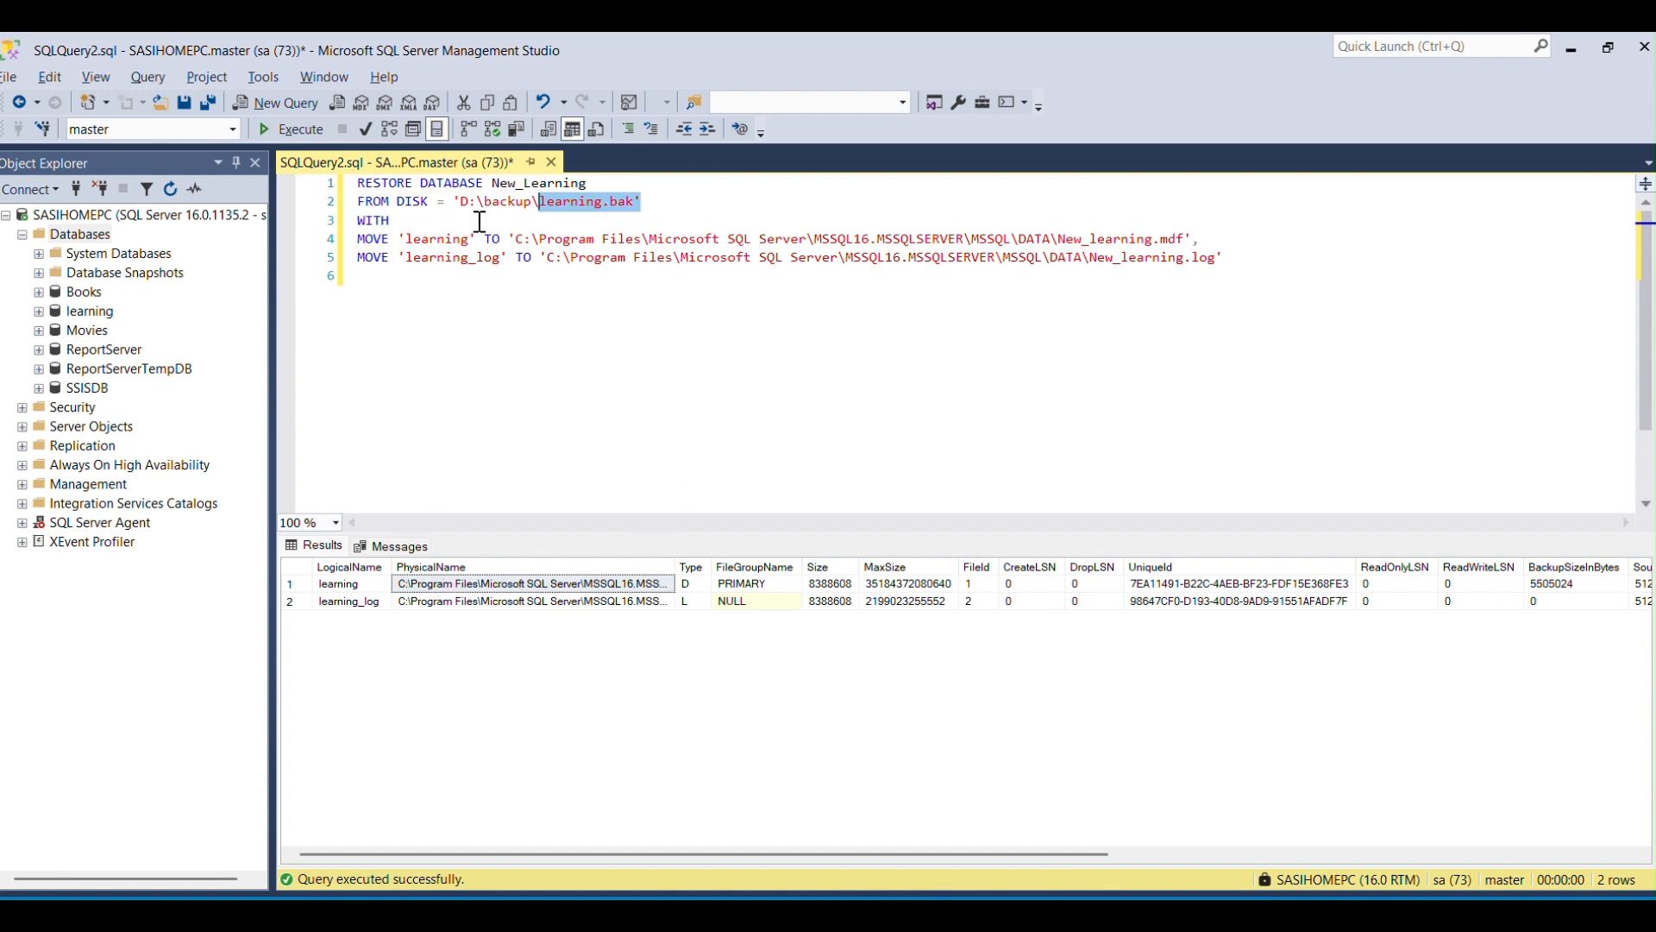
pyautogui.doubleClick(525, 180)
pyautogui.click(699, 329)
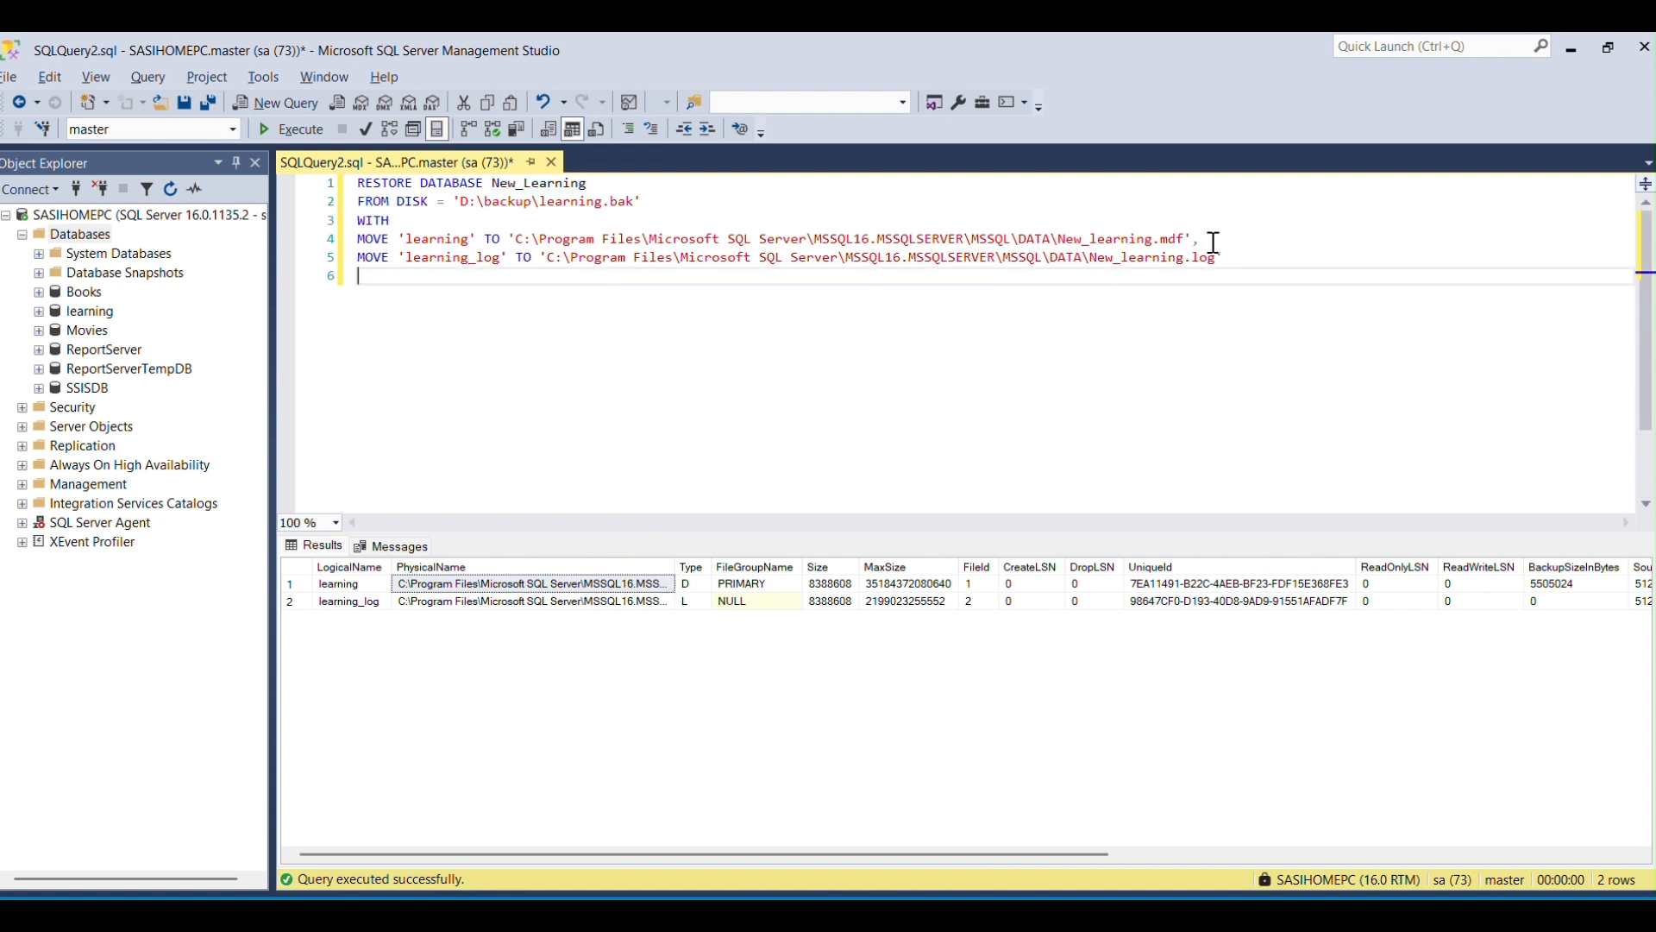
pyautogui.moveTo(1059, 242); pyautogui.dragTo(1161, 252)
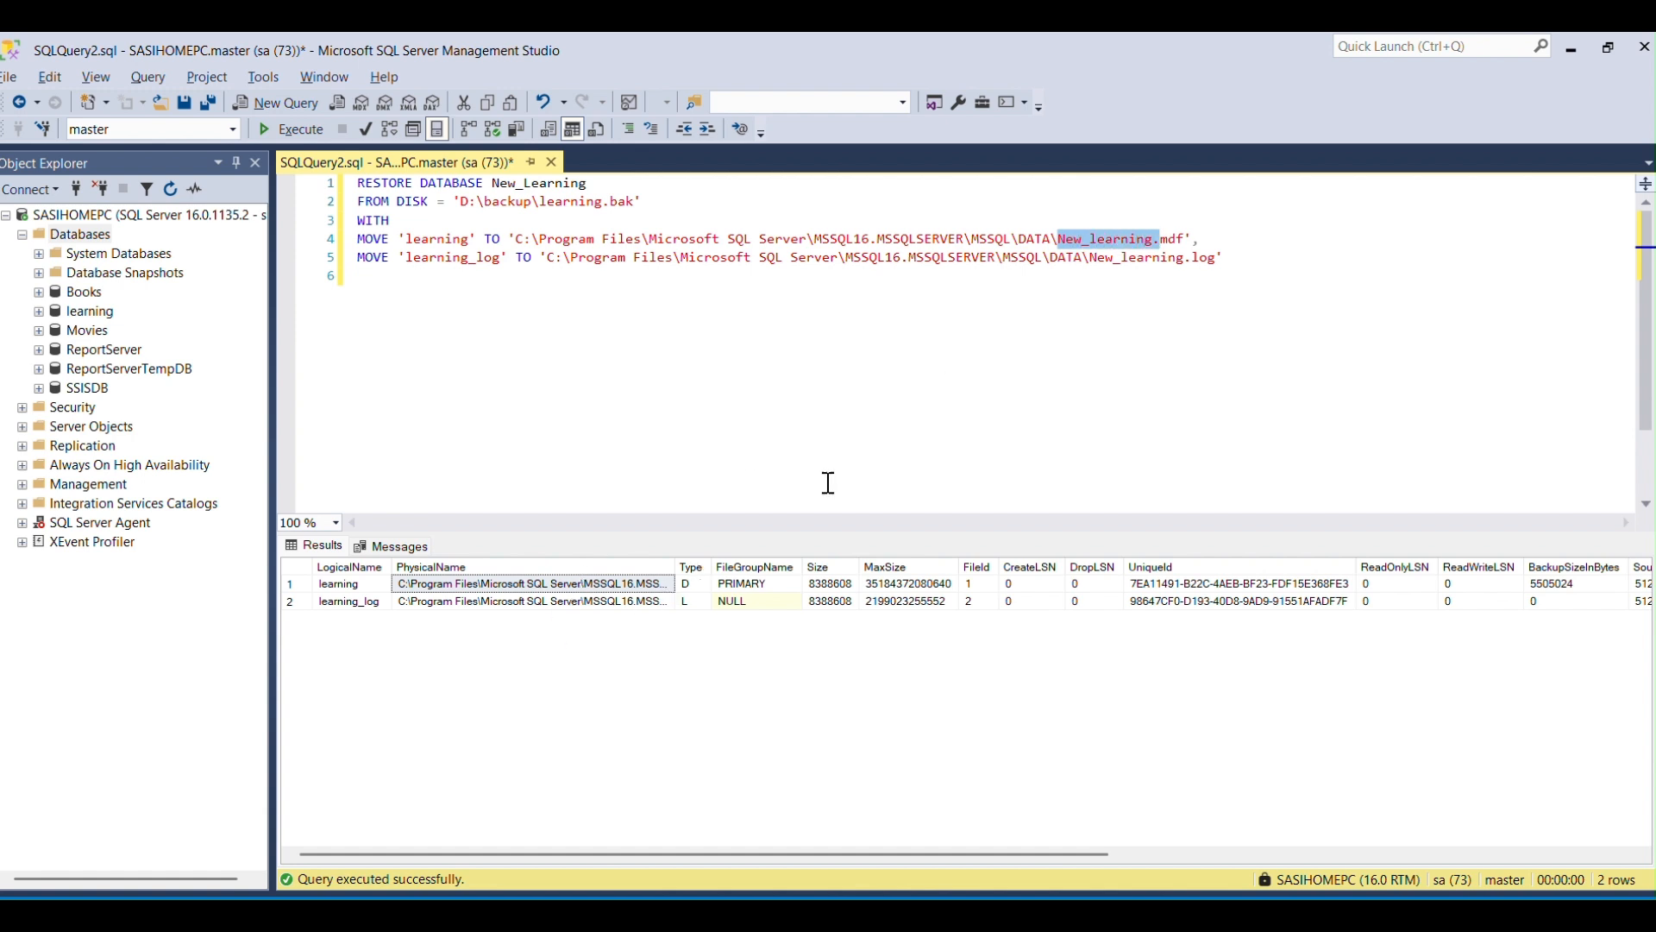
pyautogui.click(1070, 302)
pyautogui.click(1058, 240)
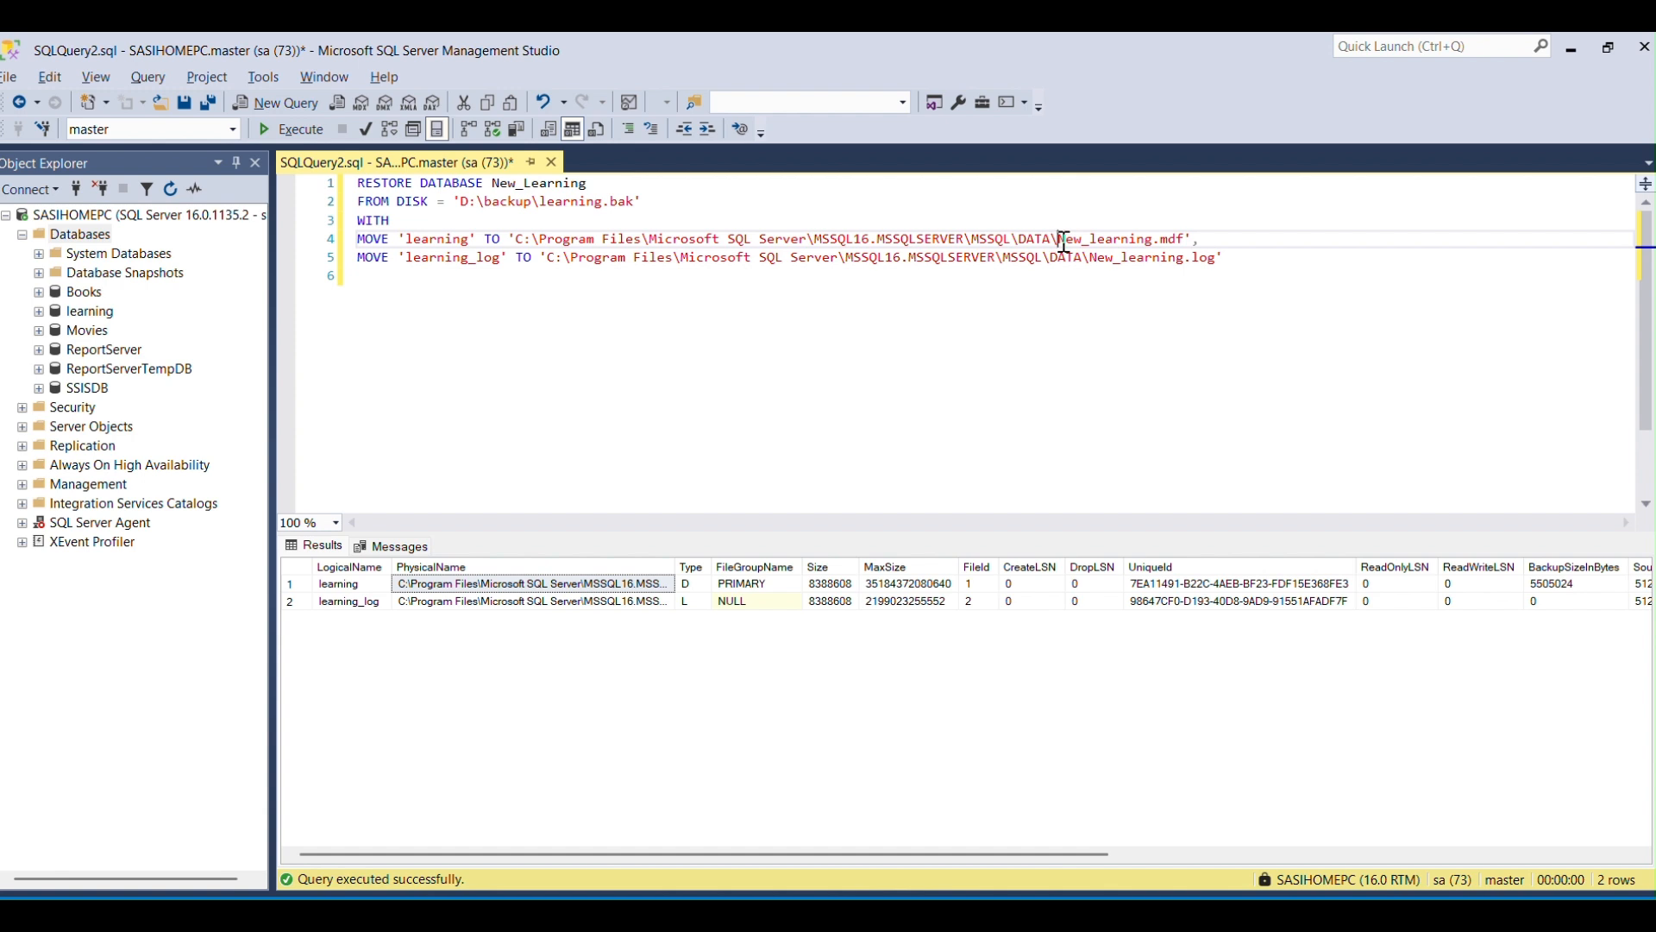
pyautogui.moveTo(1062, 241); pyautogui.dragTo(1152, 259)
pyautogui.click(1328, 285)
# Execute the whole restore script, refresh the Databases folder and select the New_Learning database.
pyautogui.hotkey('ctrl', 'a')
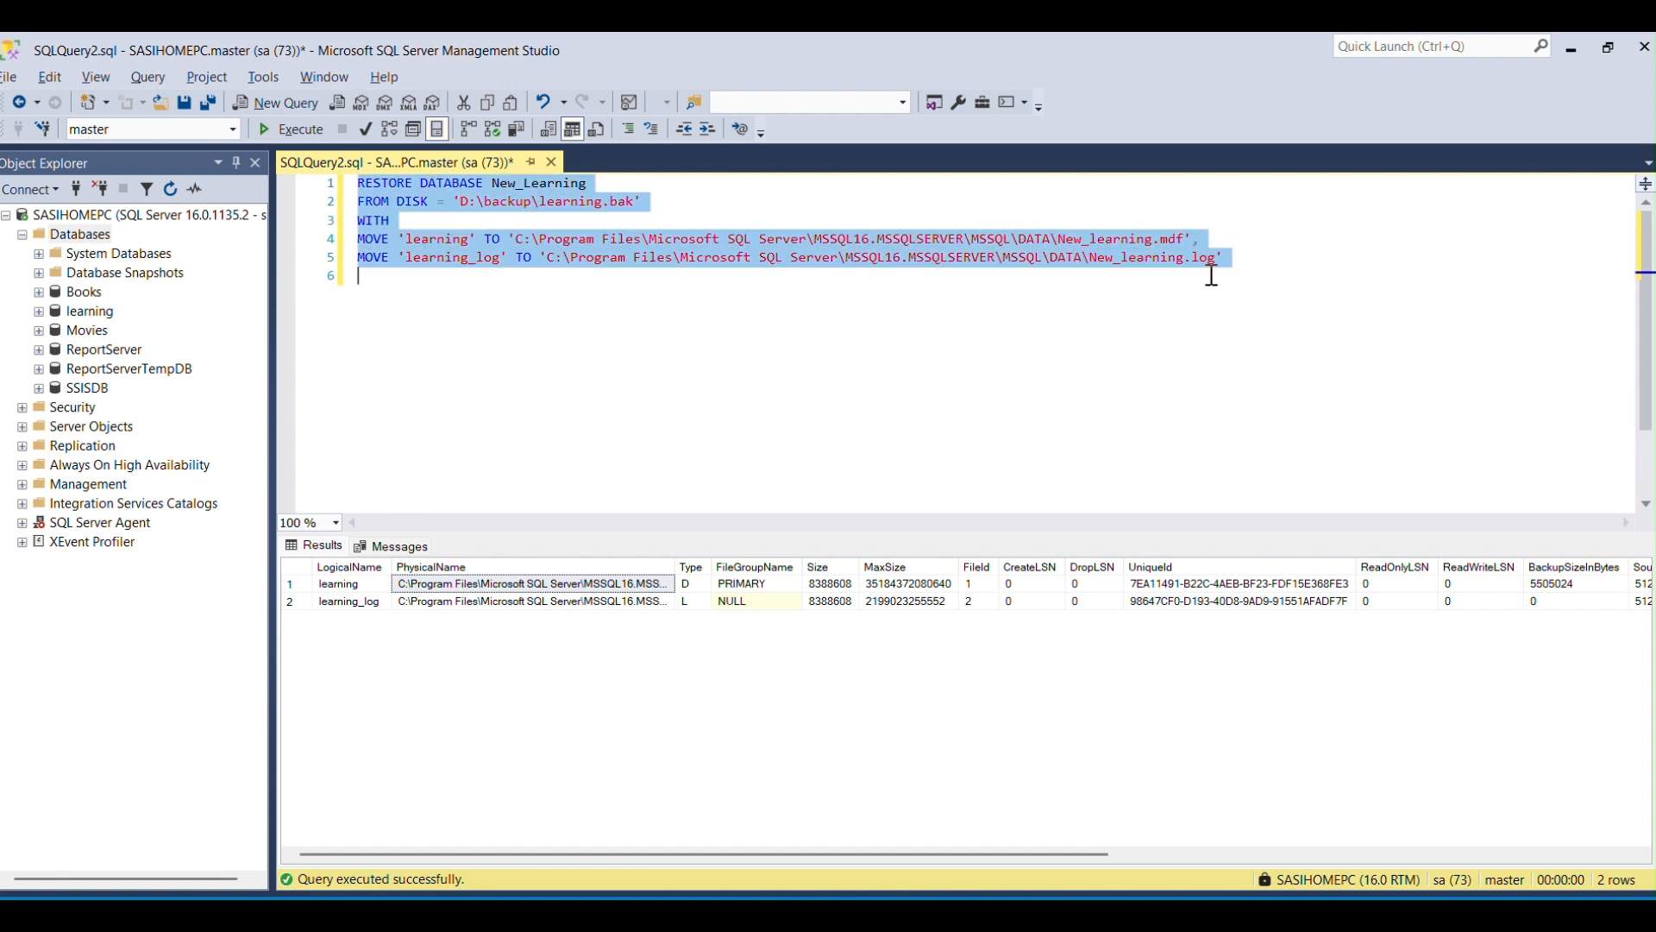
pyautogui.click(308, 130)
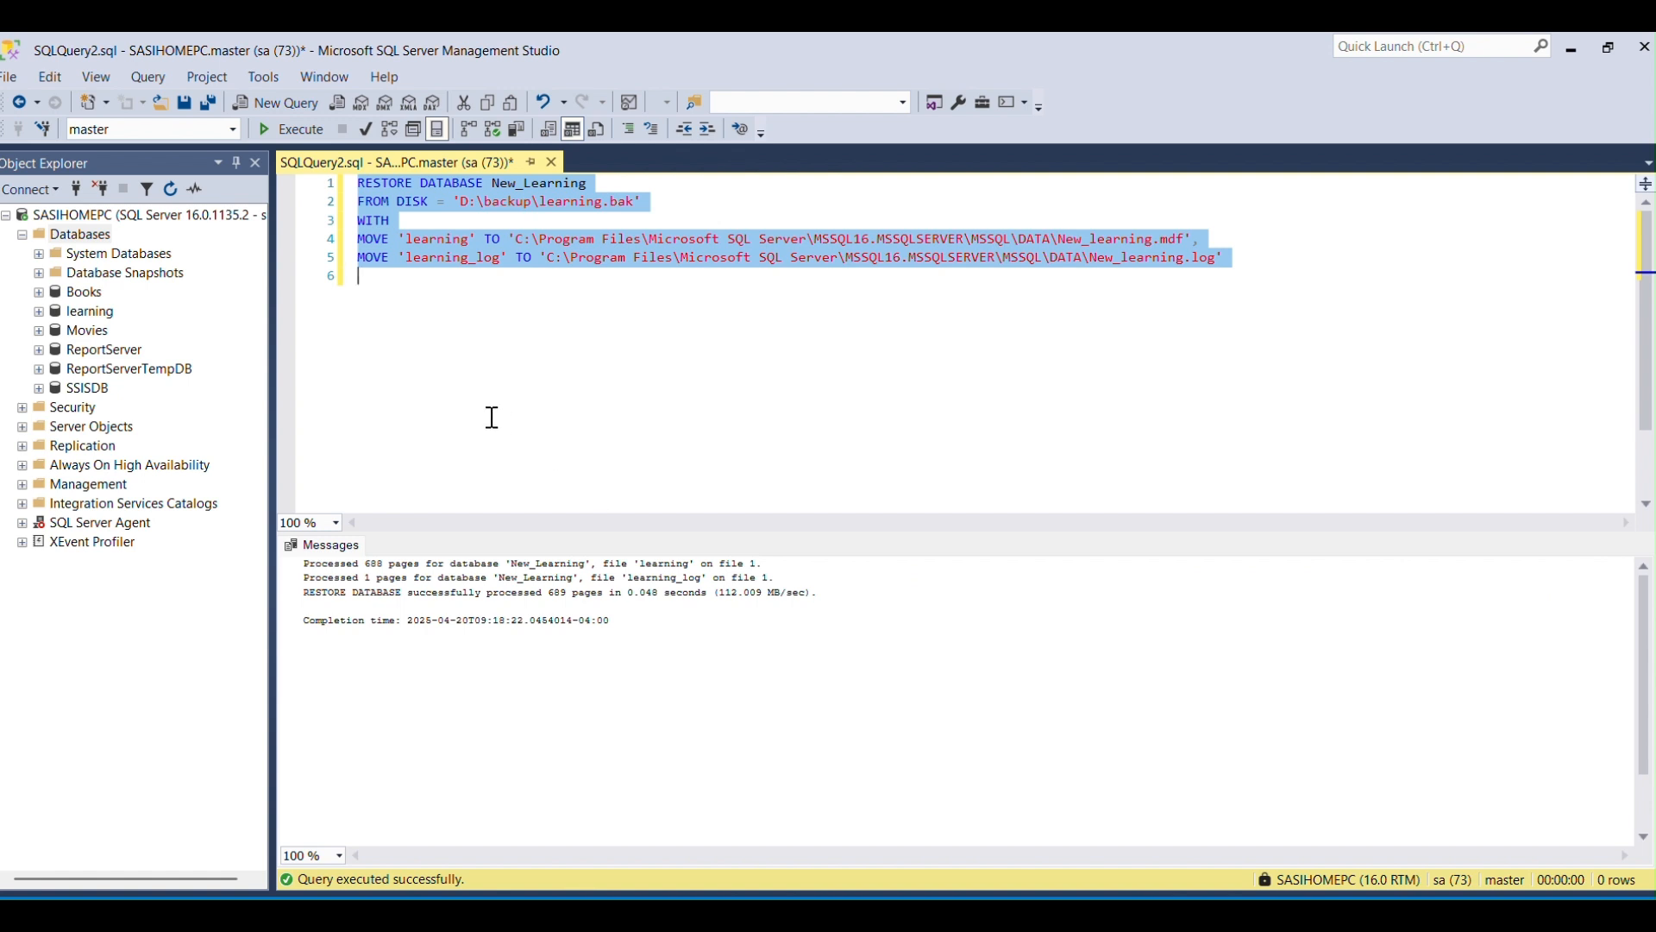
pyautogui.rightClick(101, 236)
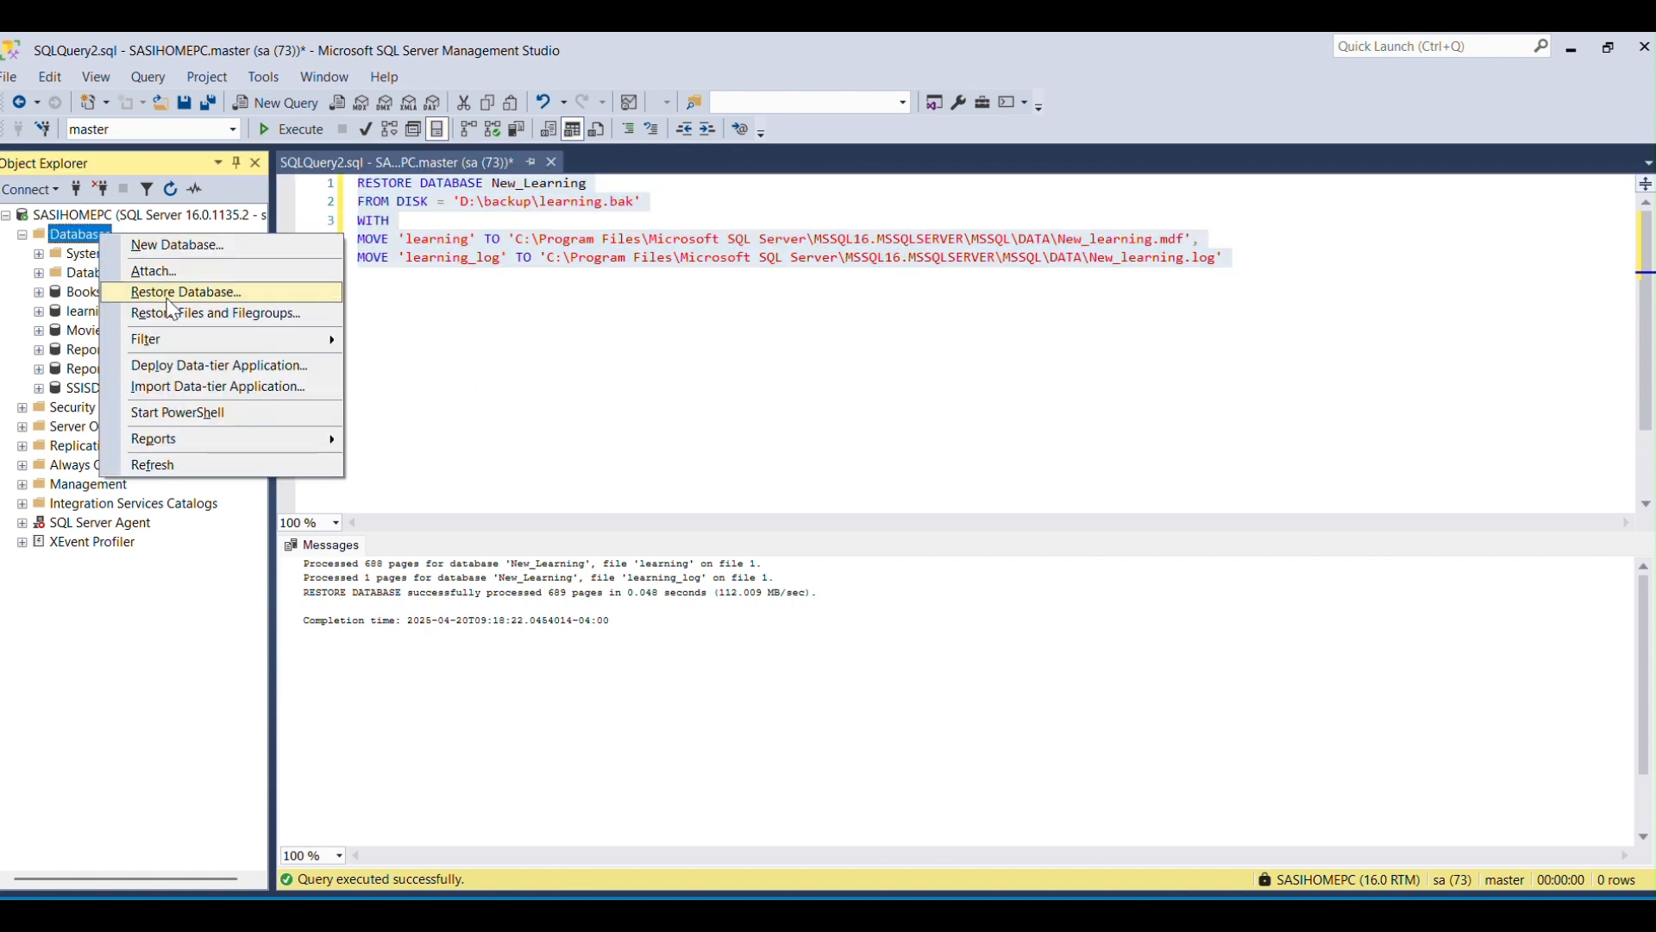
pyautogui.click(173, 464)
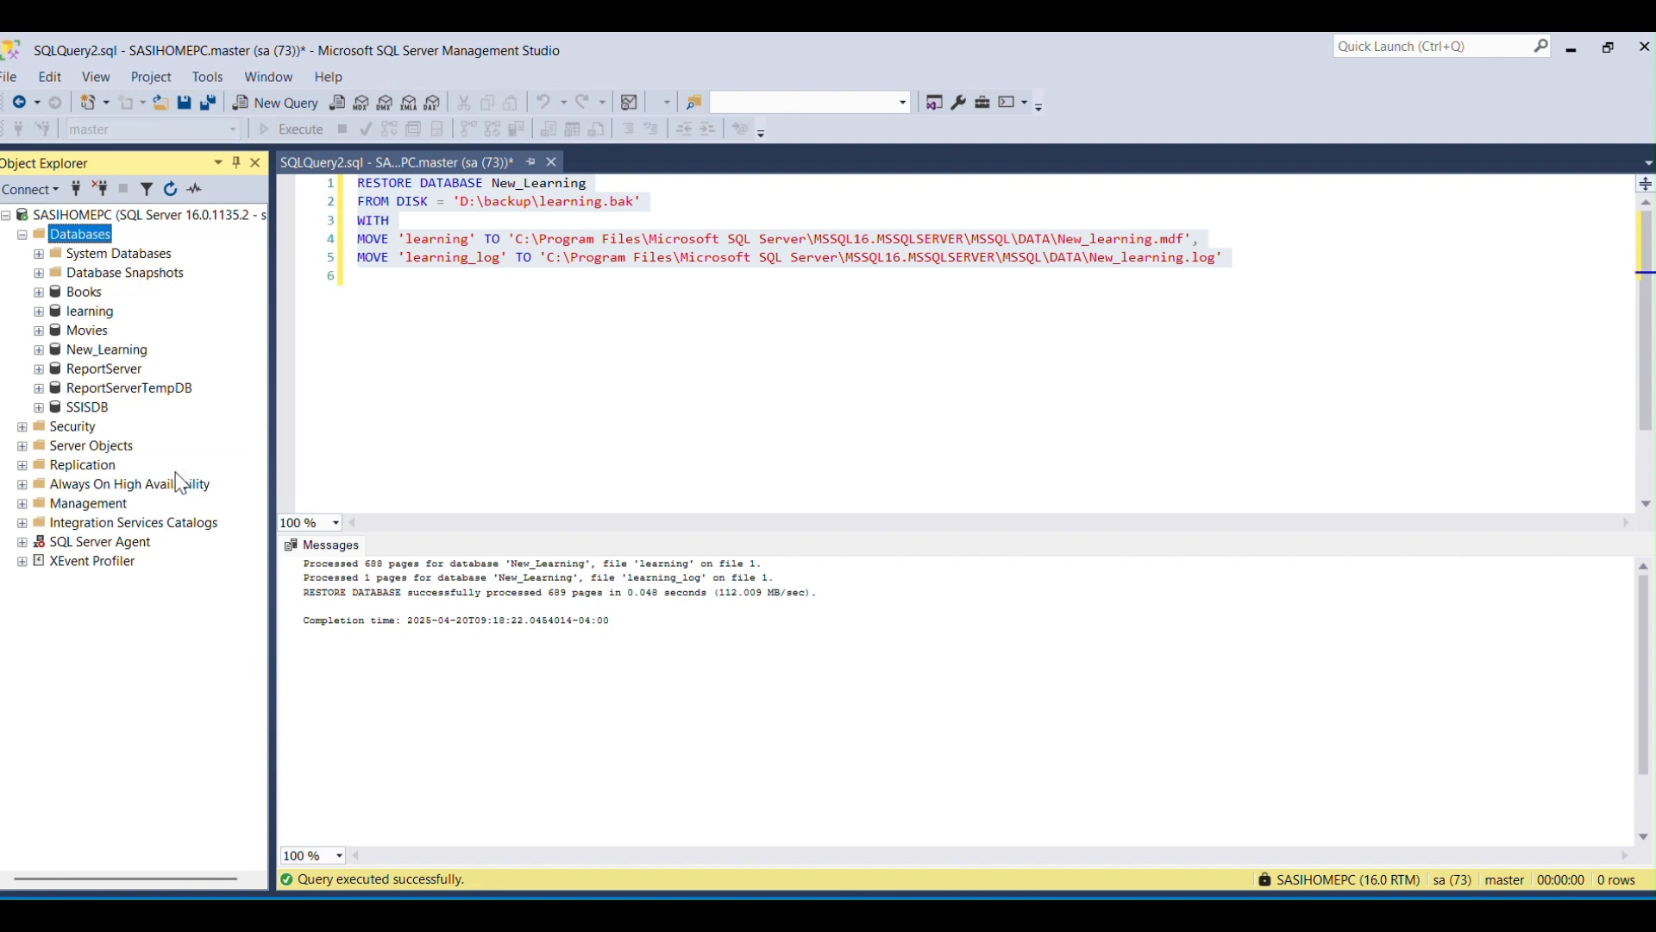
pyautogui.click(88, 354)
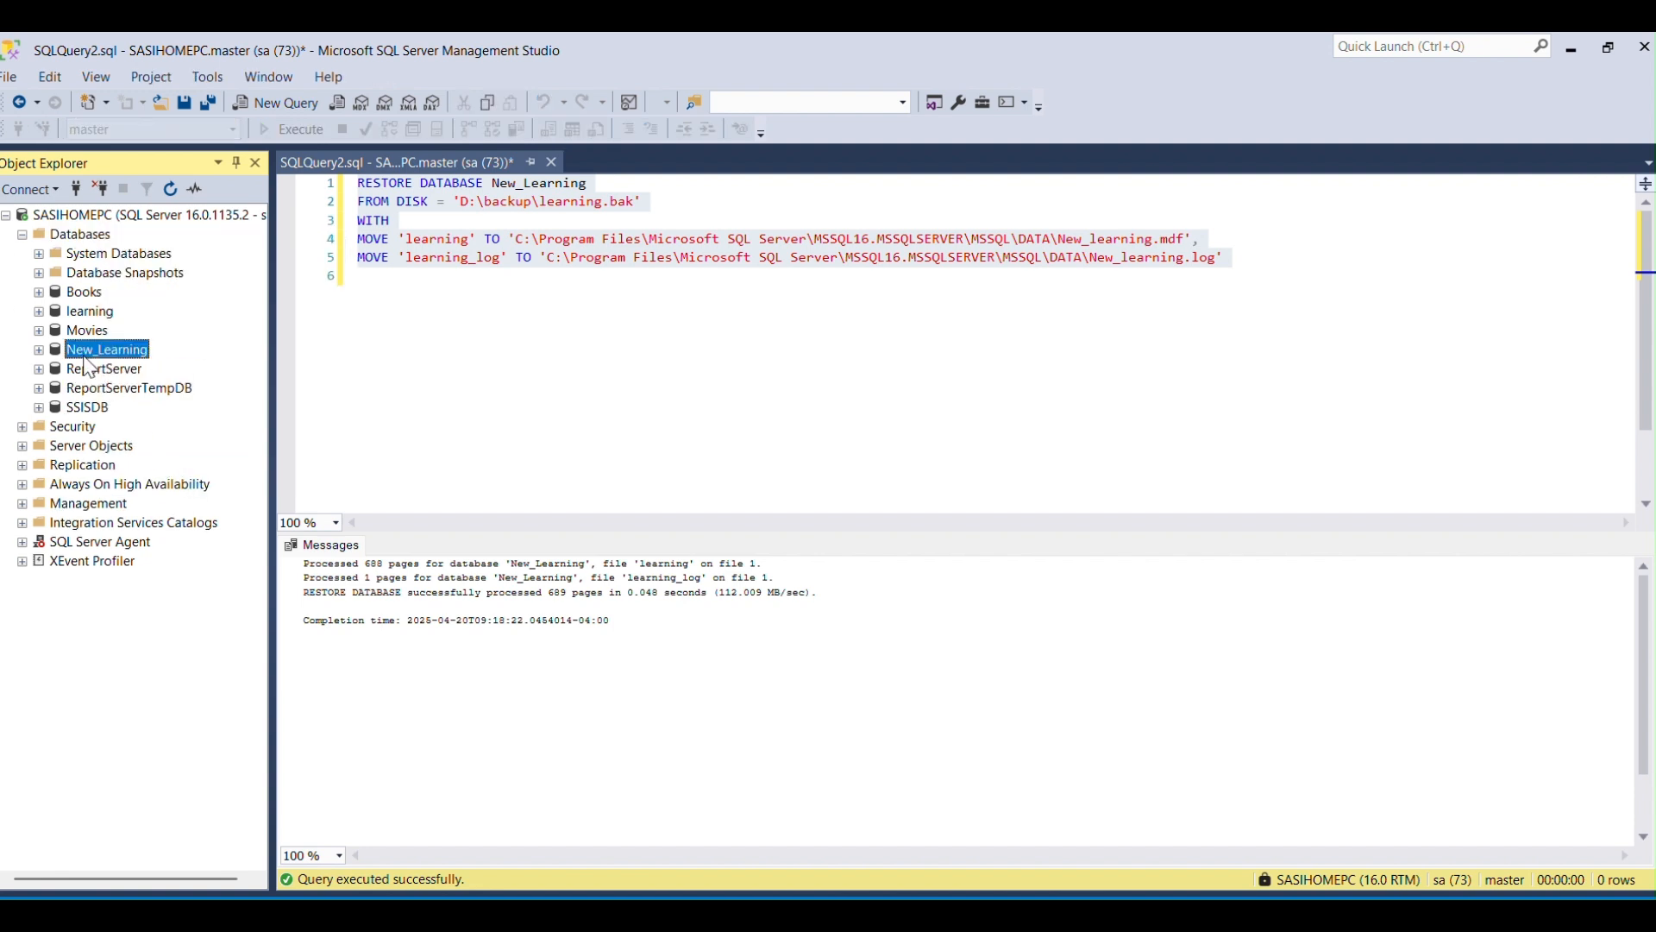
pyautogui.click(500, 402)
# Switch back to the Word notes and go to the "Restore new database [New_learning]" heading.
pyautogui.hotkey('alt', 'Tab')
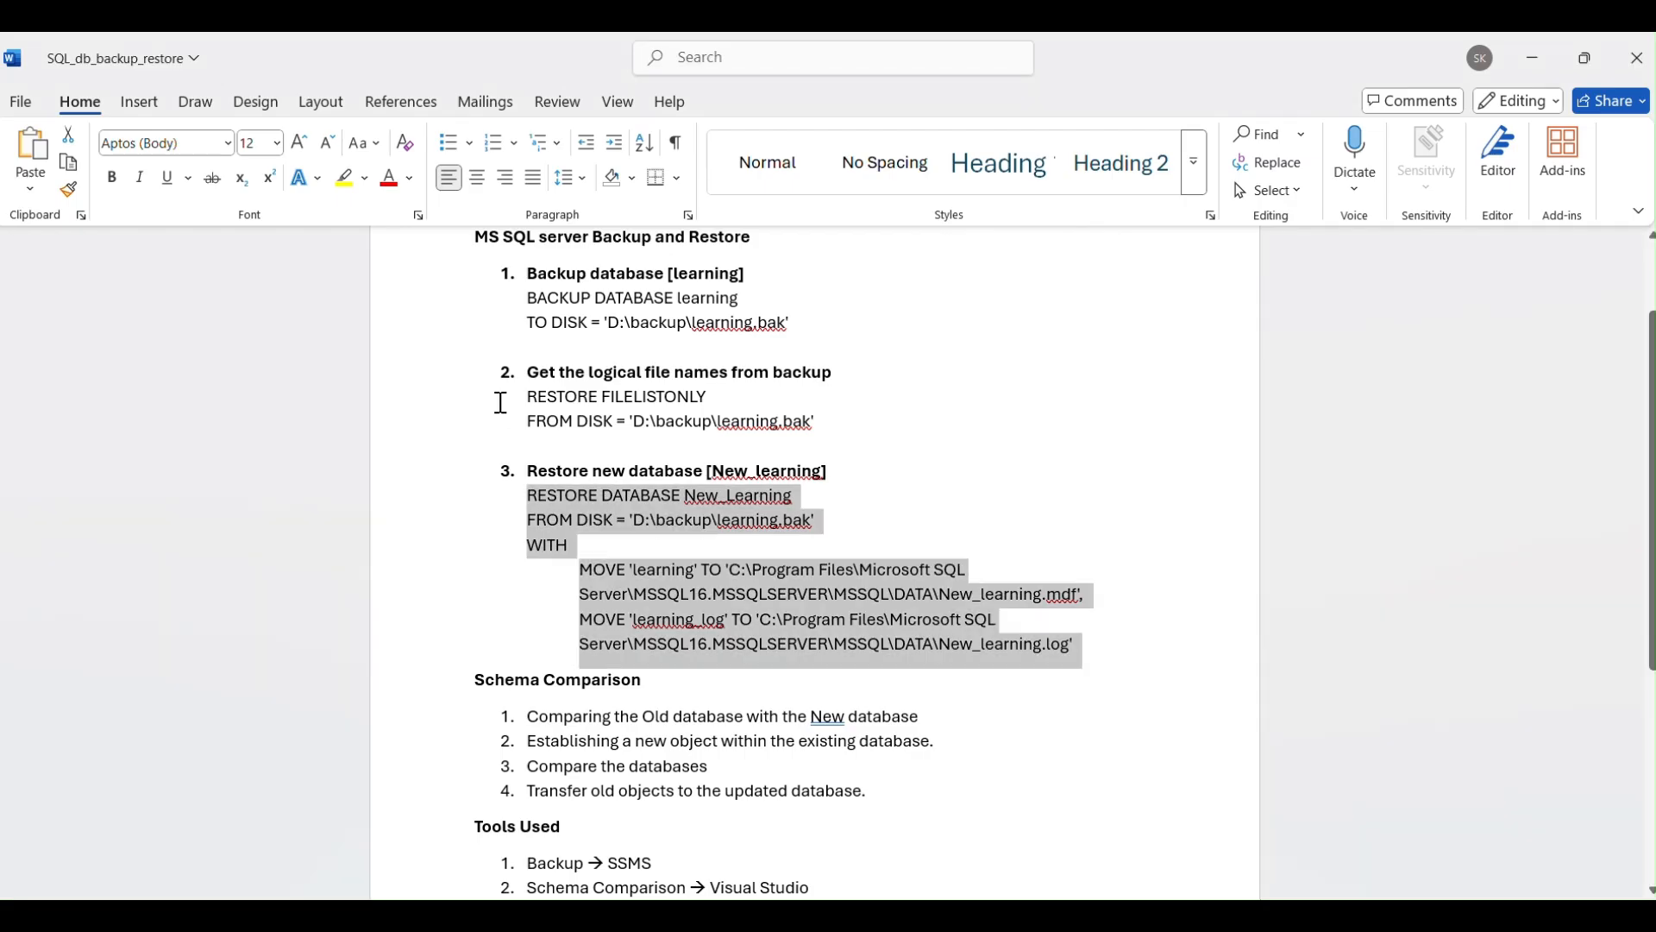
pyautogui.click(730, 482)
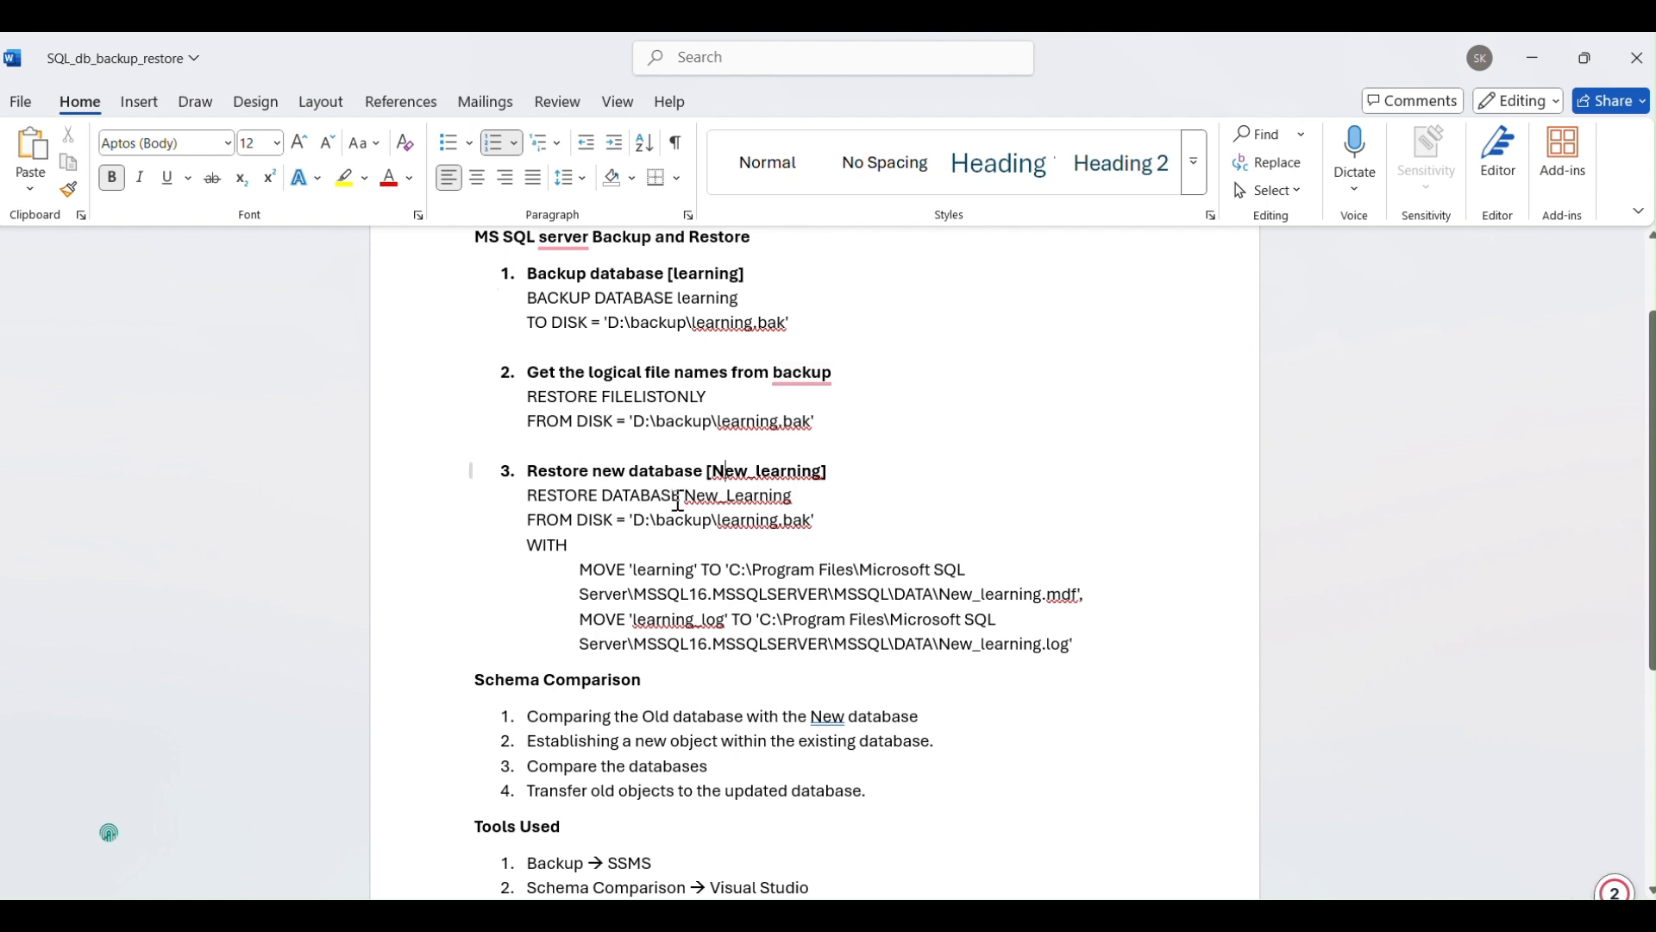
# Switch to Visual Studio and start a new SQL Server schema comparison.
pyautogui.click(741, 690)
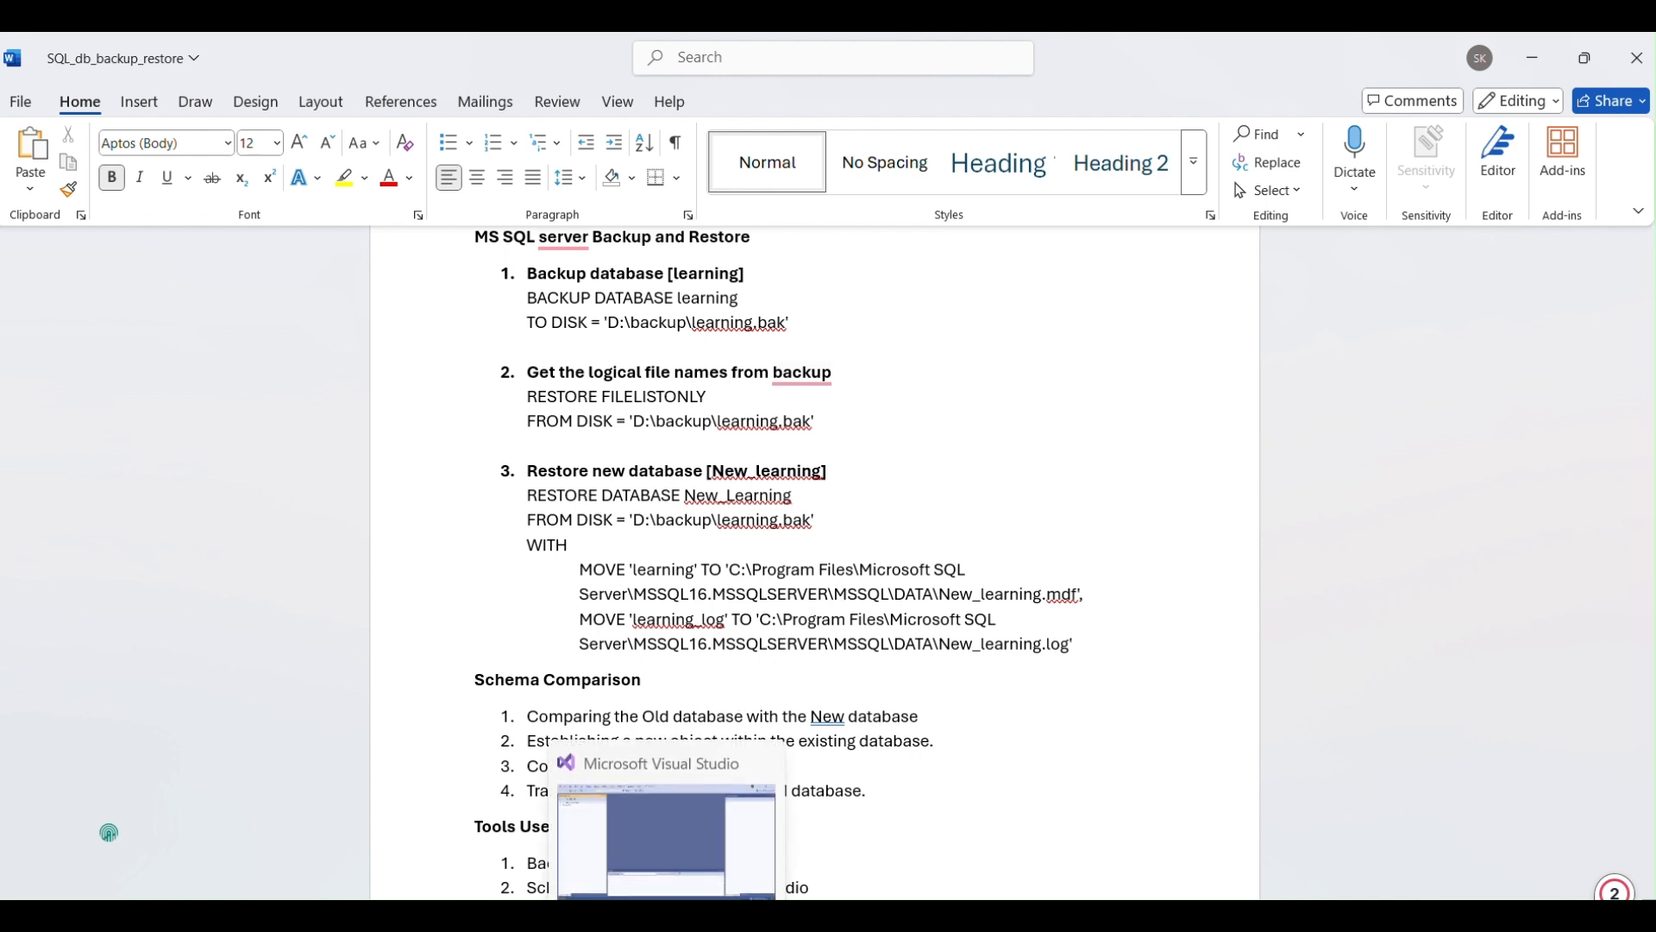
pyautogui.click(666, 897)
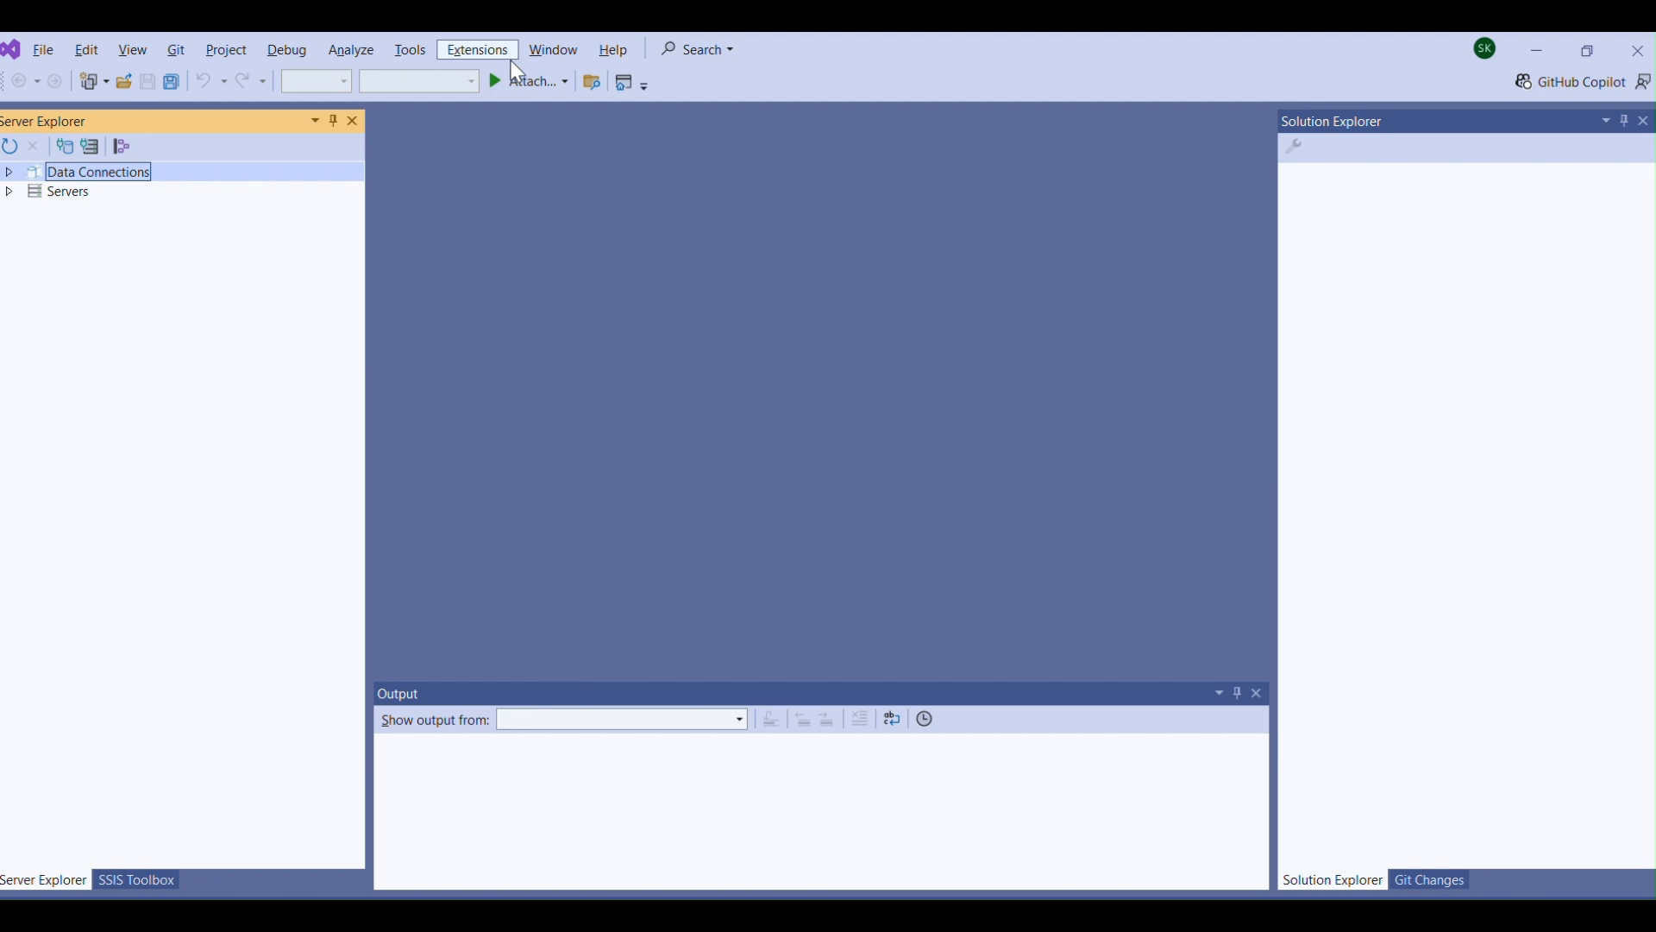
pyautogui.click(422, 55)
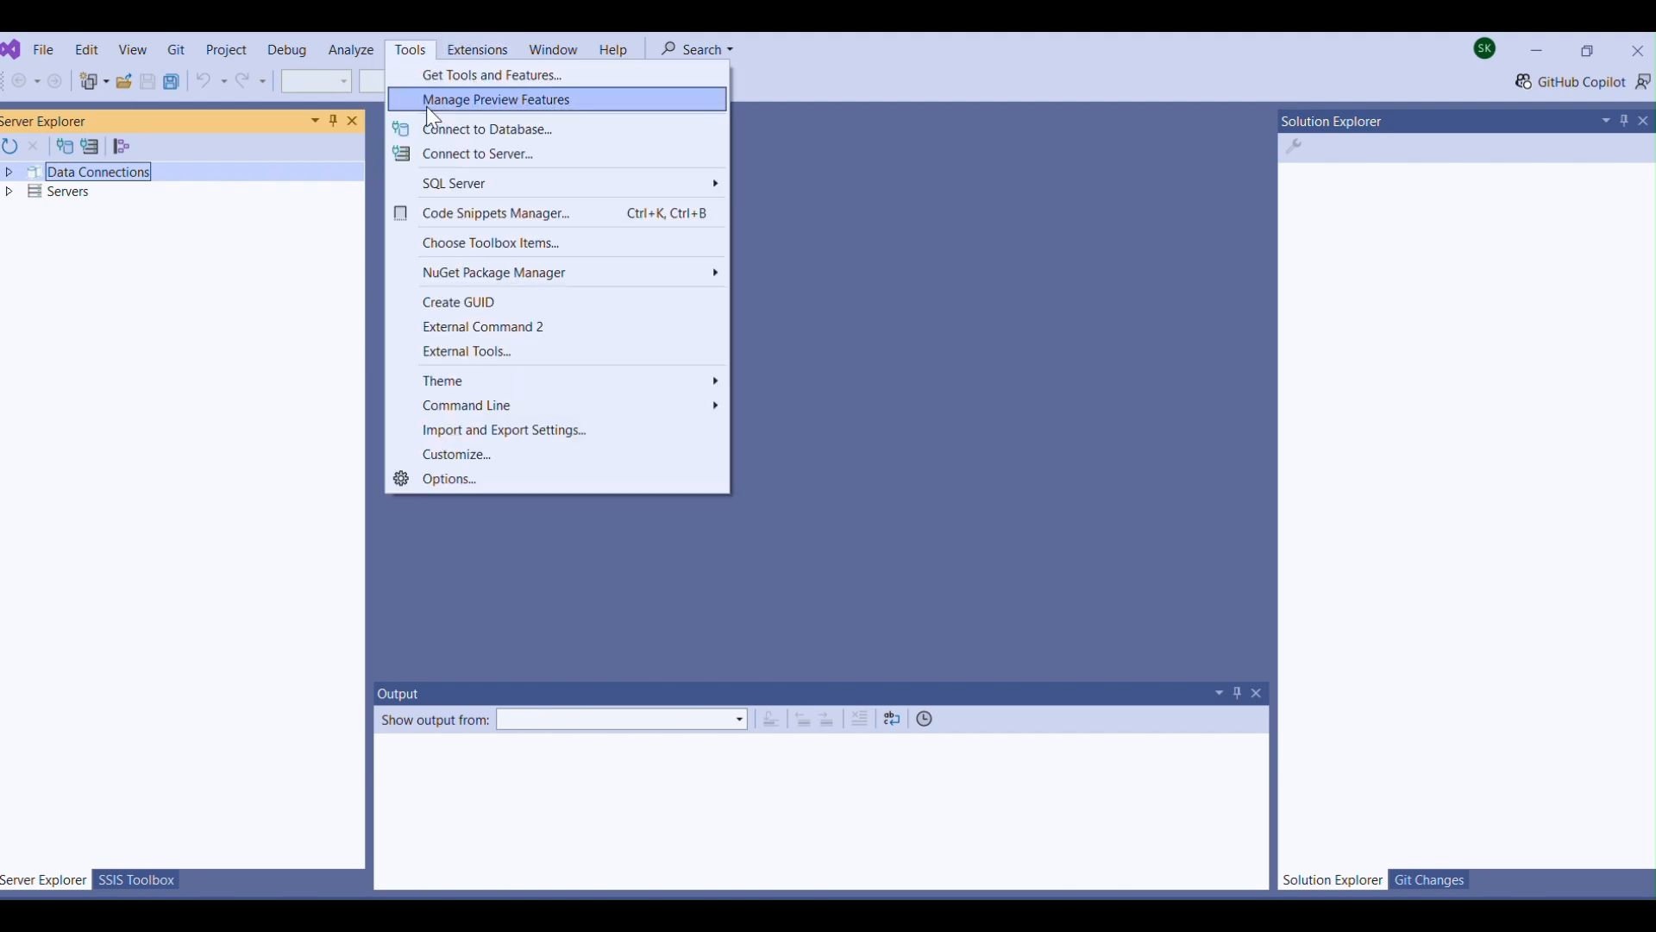
pyautogui.moveTo(480, 188)
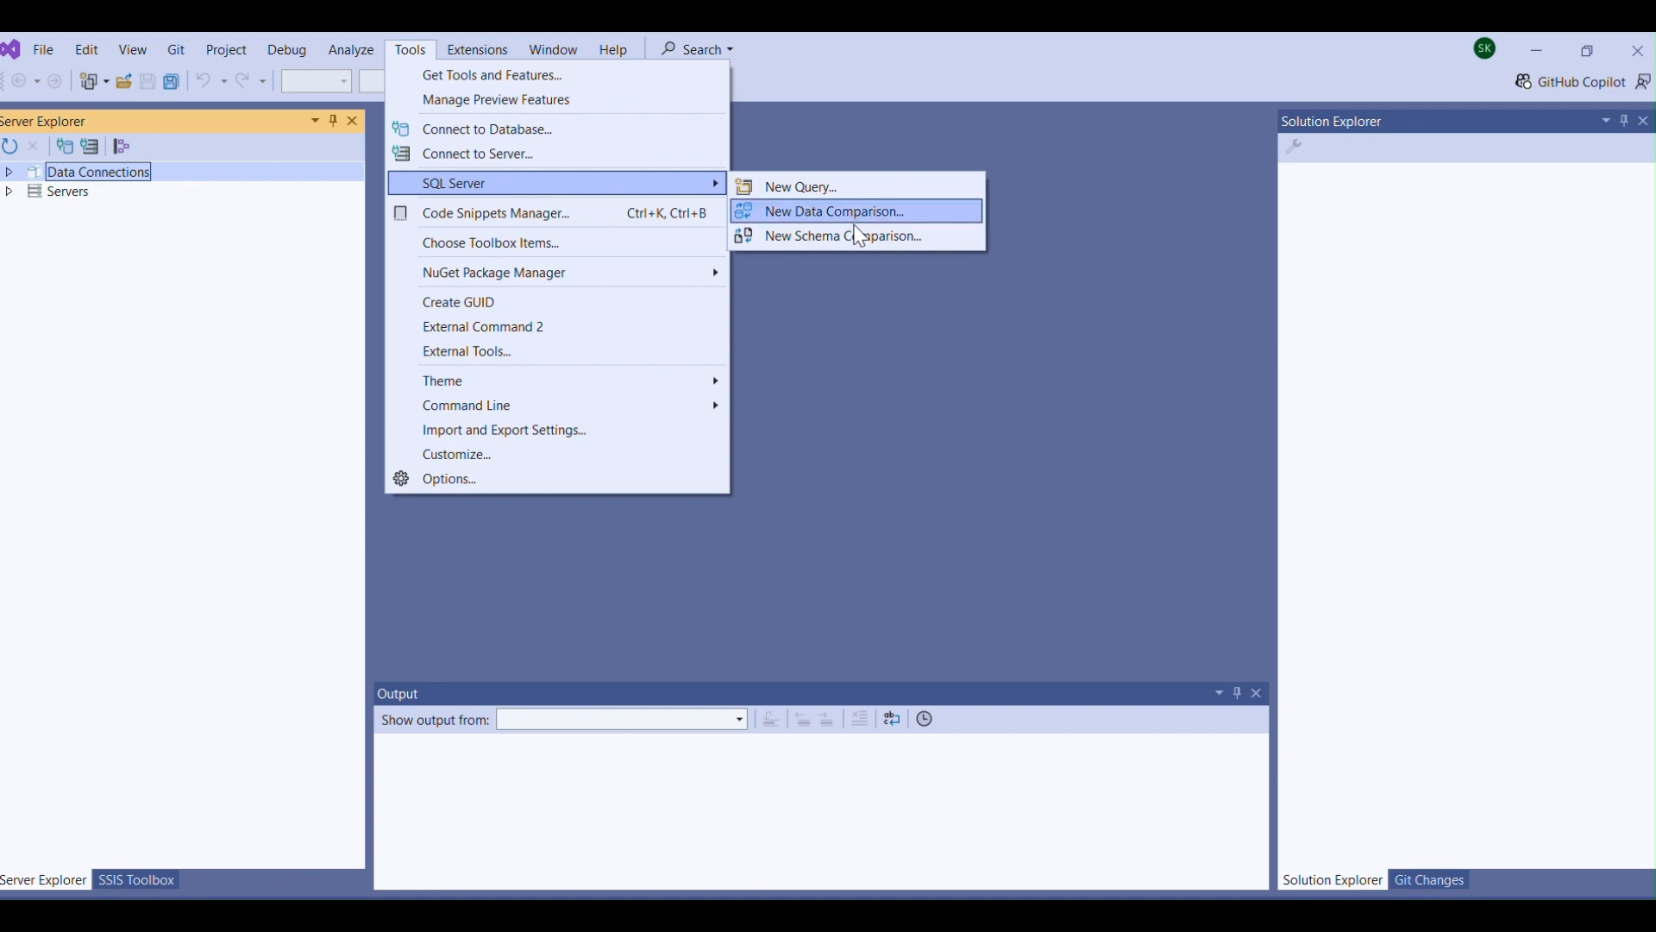
pyautogui.click(860, 246)
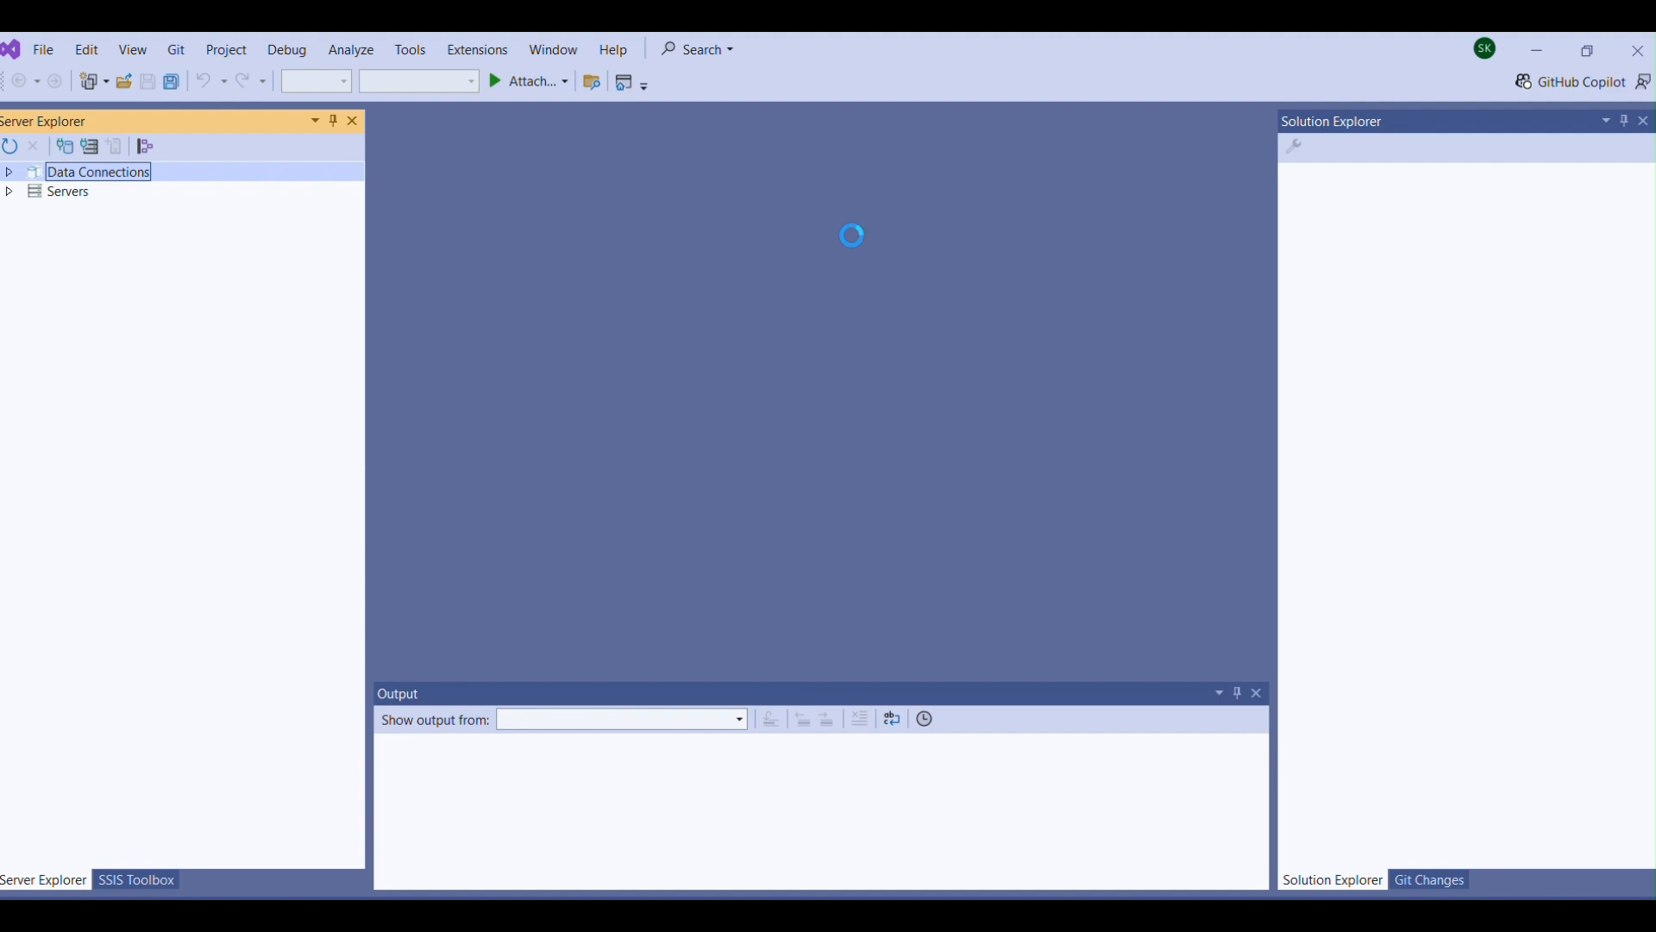
# Open the connection properties for the comparison's source database and set the server name to localhost.
pyautogui.click(779, 175)
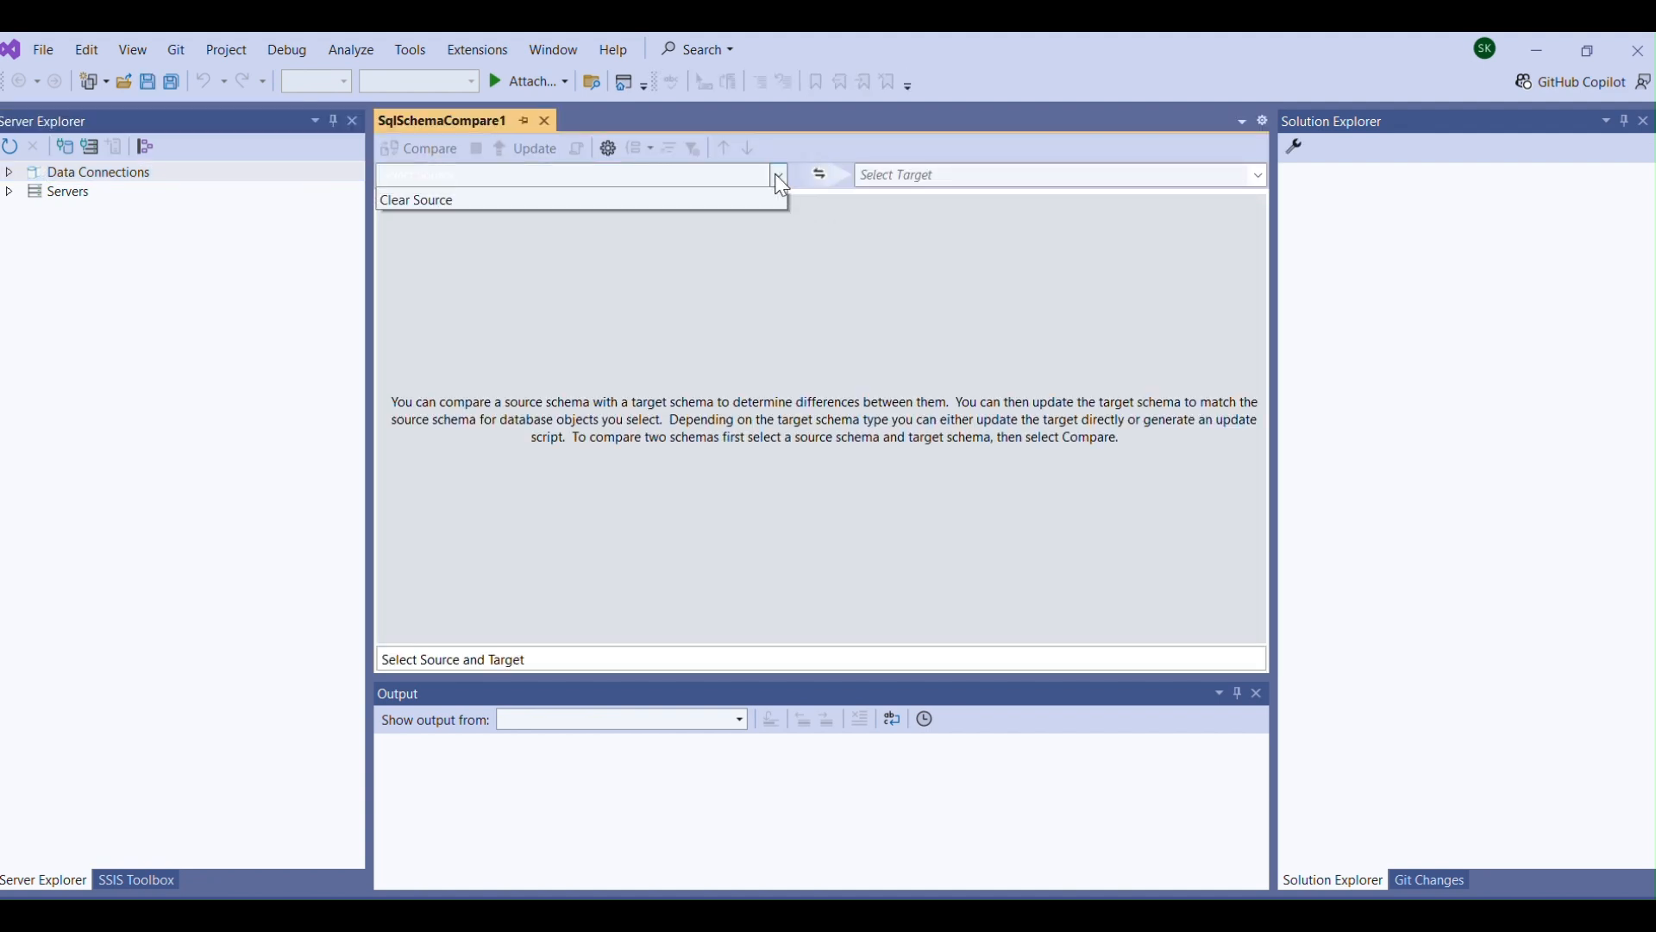
pyautogui.click(657, 205)
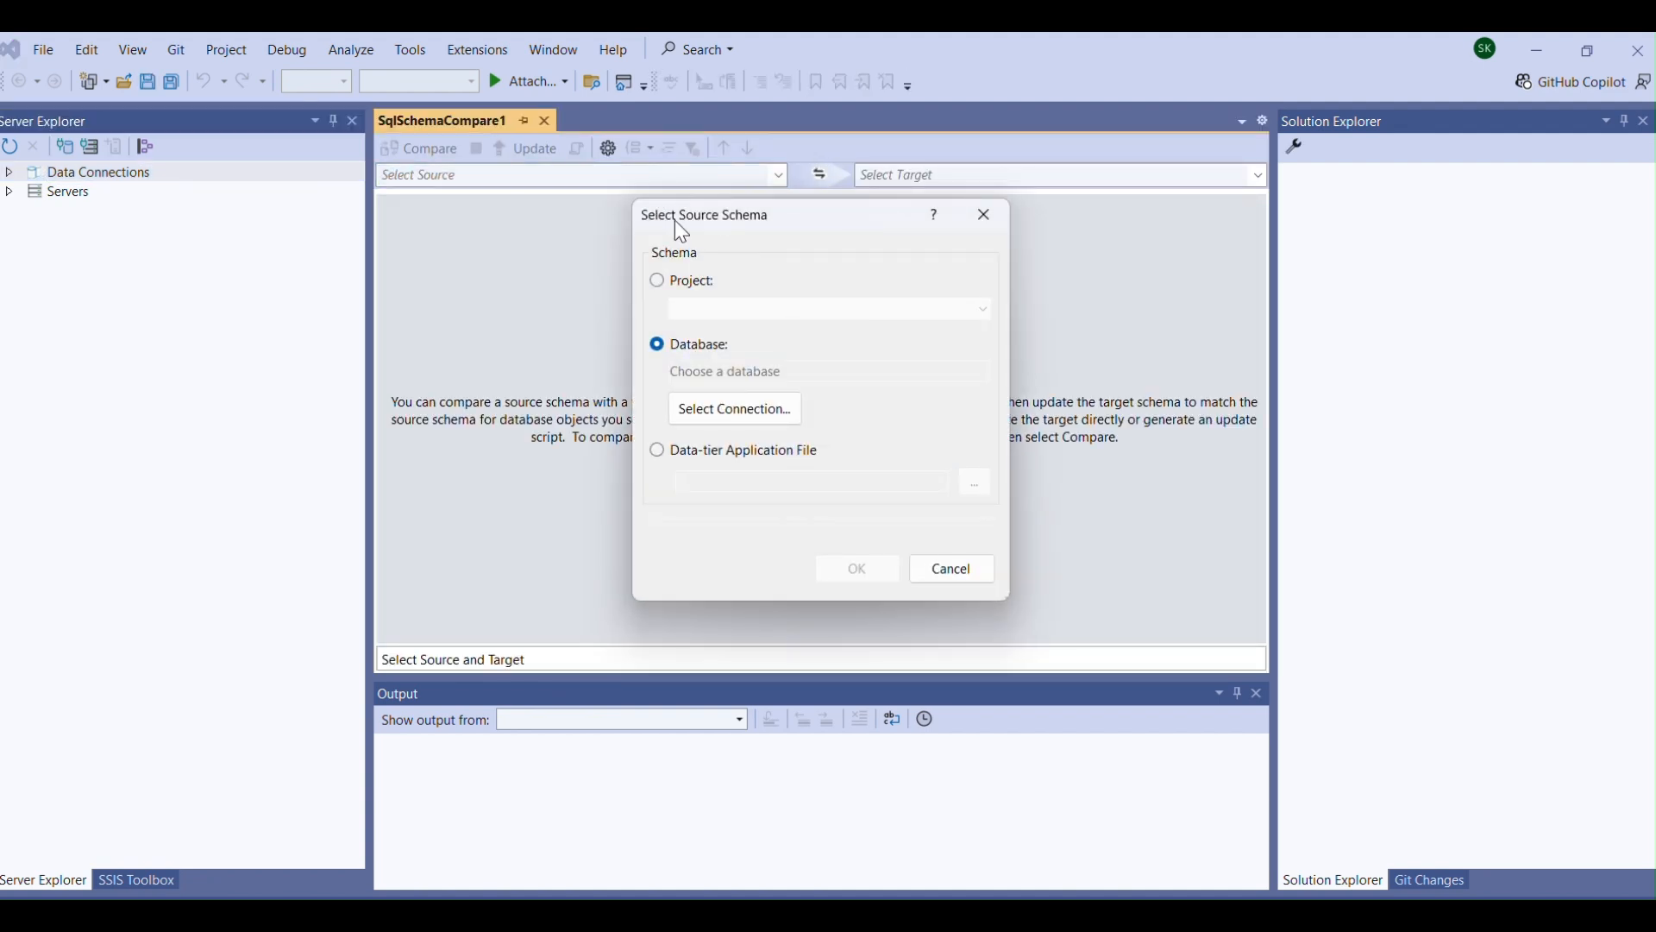
pyautogui.click(729, 411)
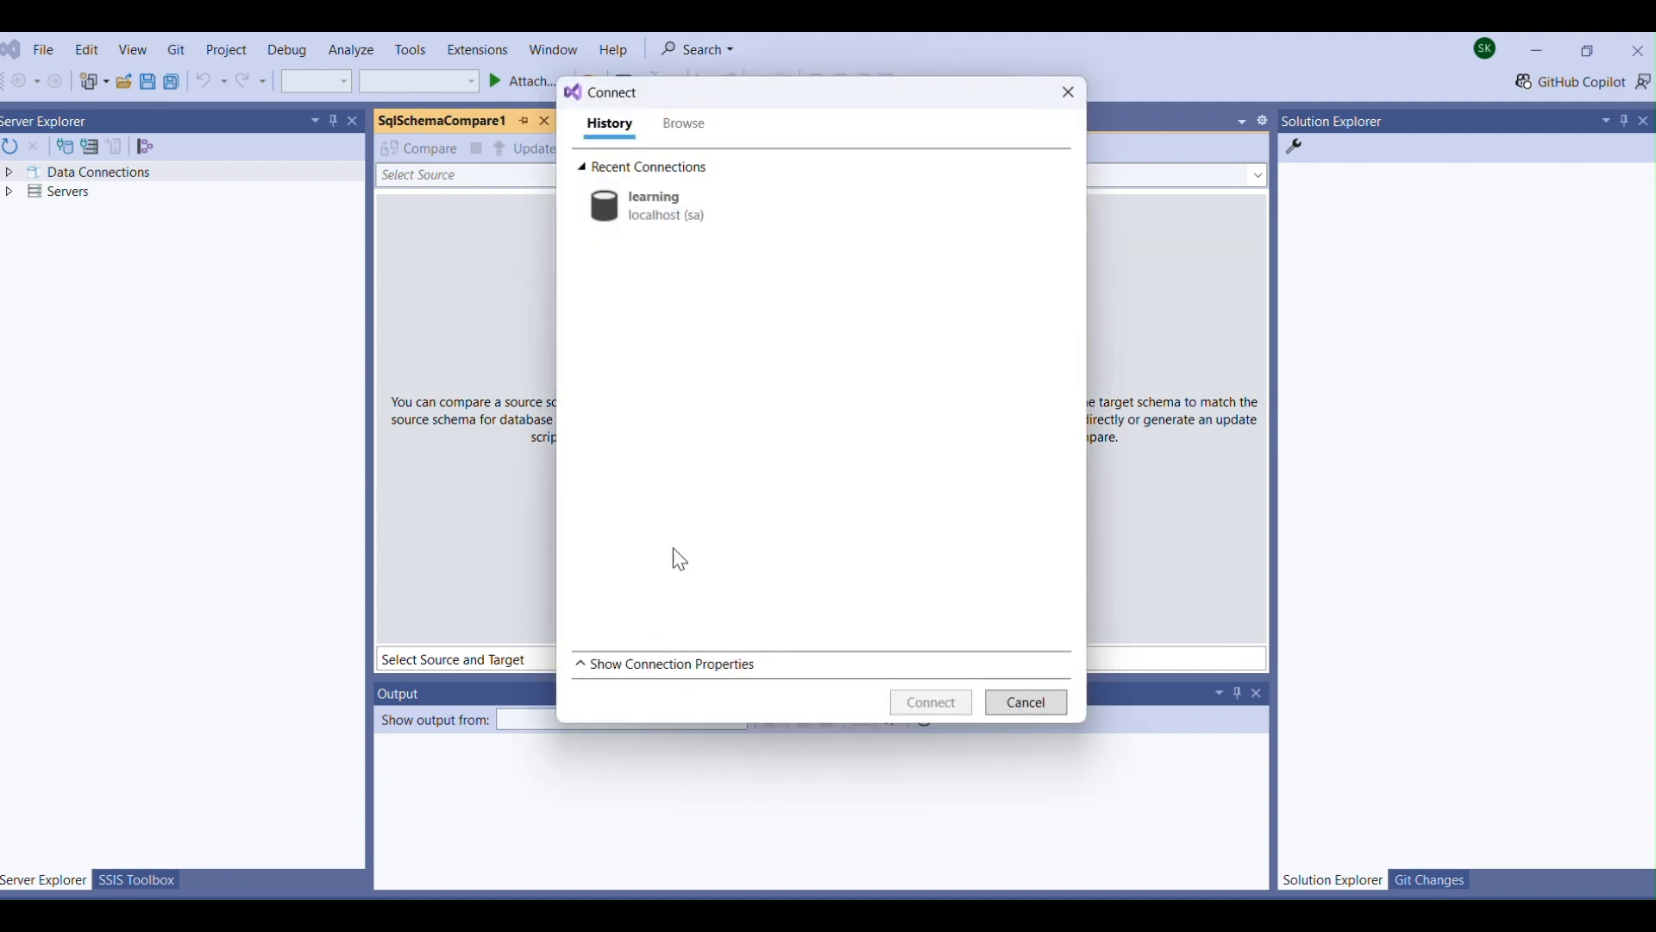
pyautogui.click(635, 666)
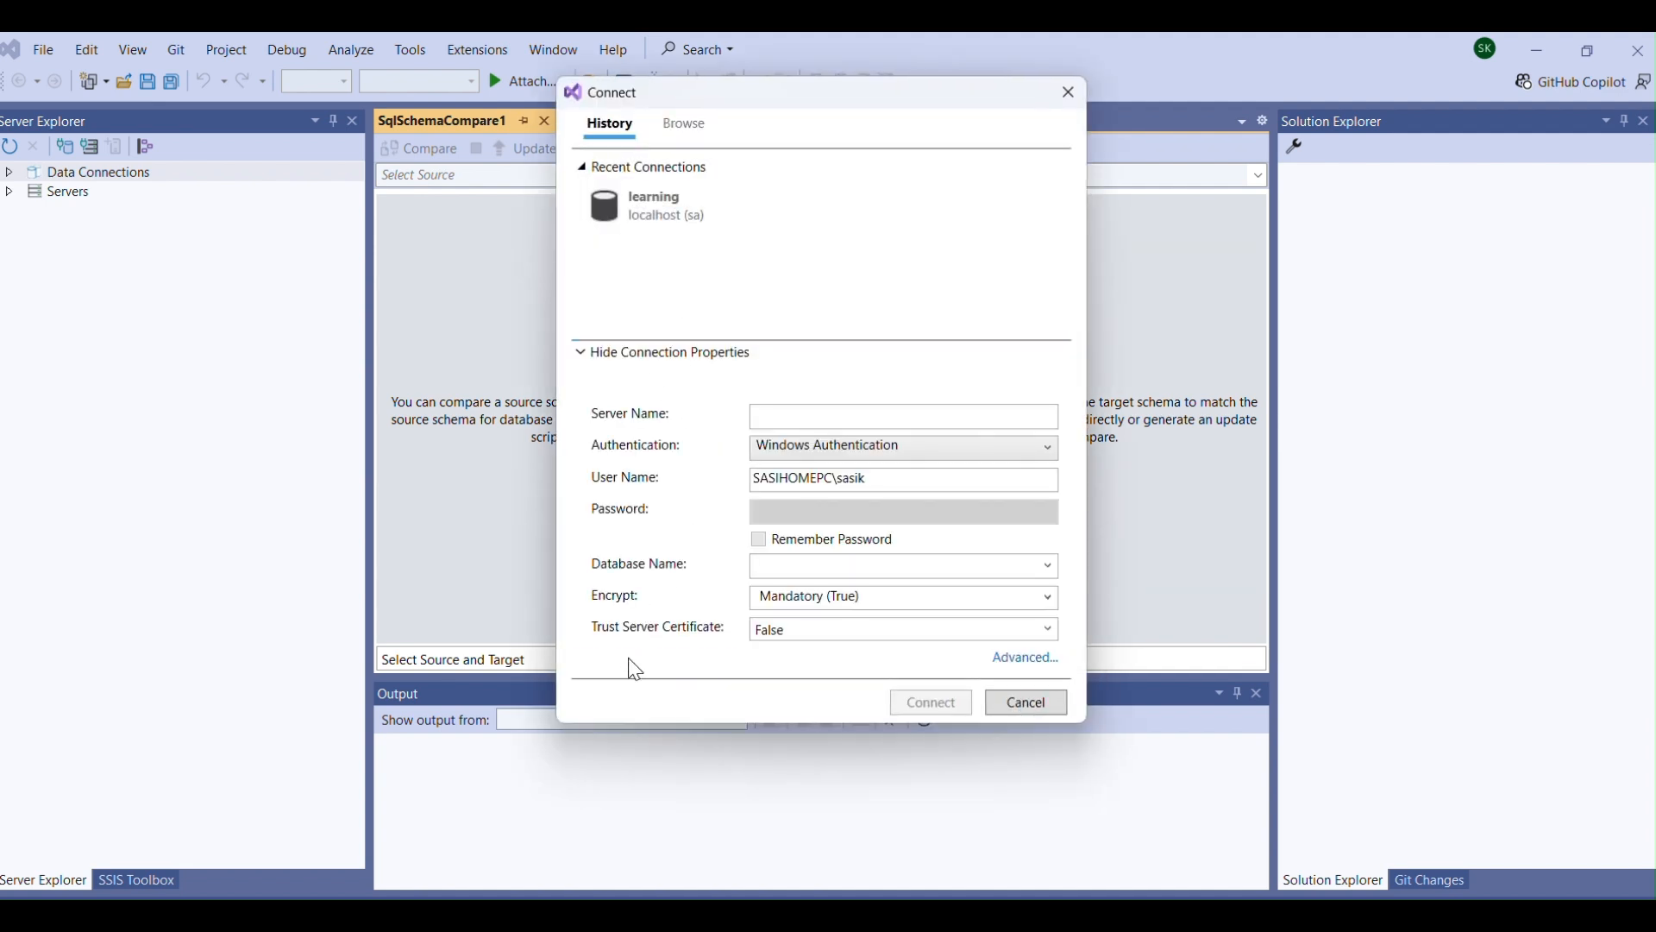
pyautogui.click(835, 418)
pyautogui.write('loc')
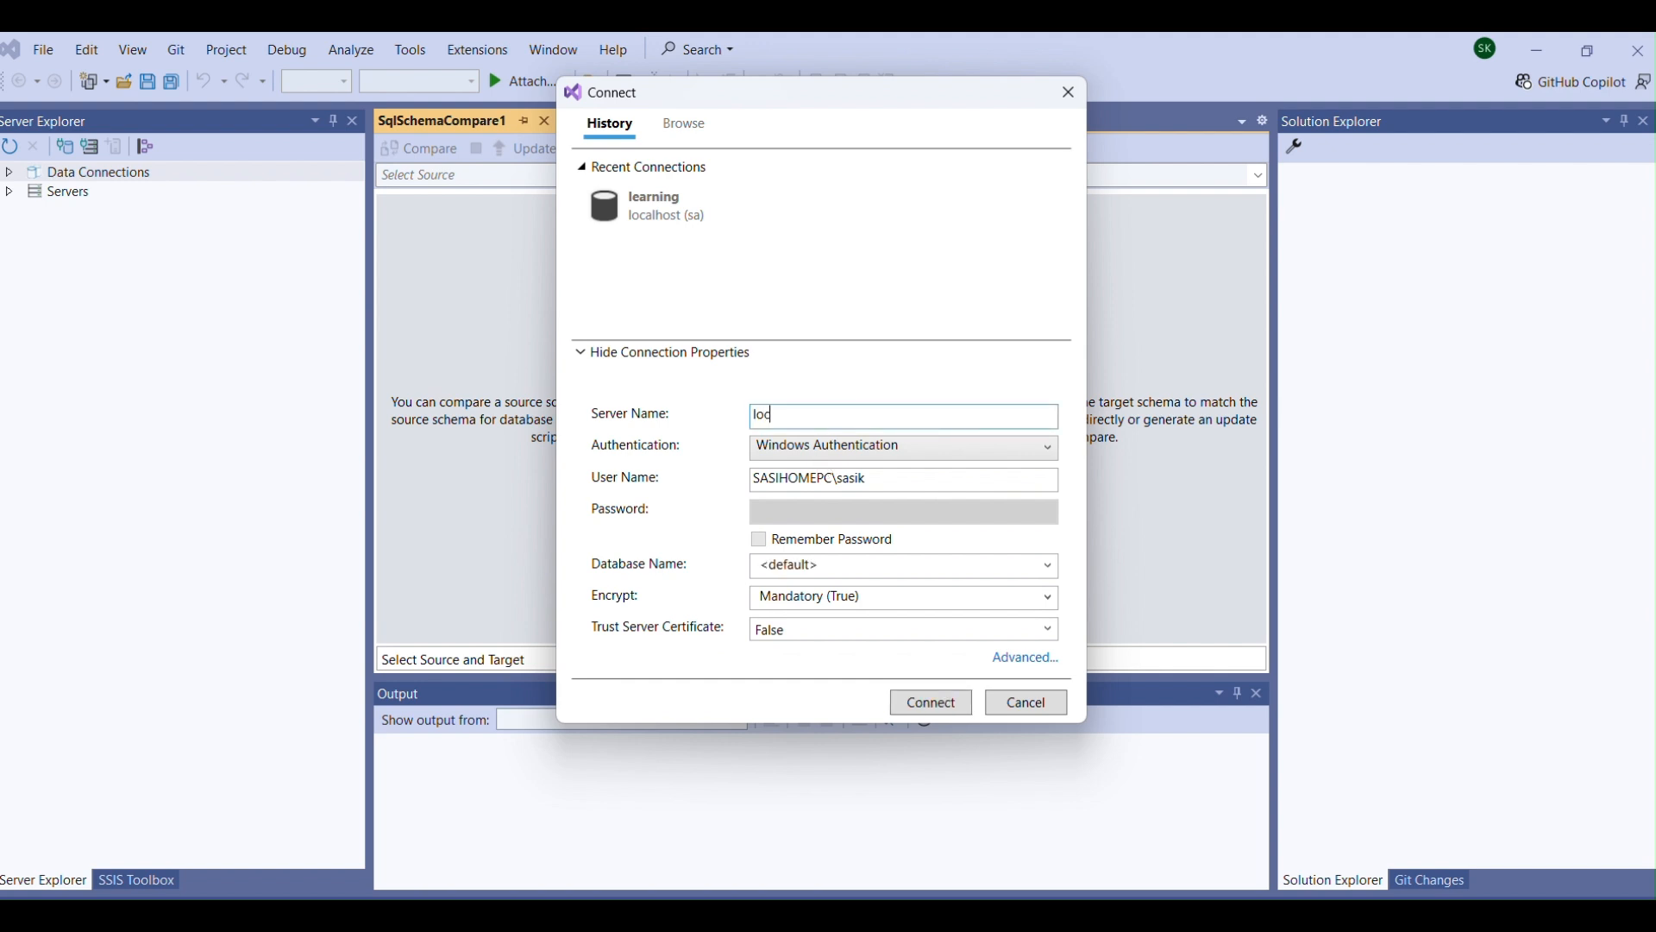
pyautogui.write('alhost')
# Set SQL Server Authentication with user name sa, enter the account password and try to connect.
pyautogui.click(1051, 450)
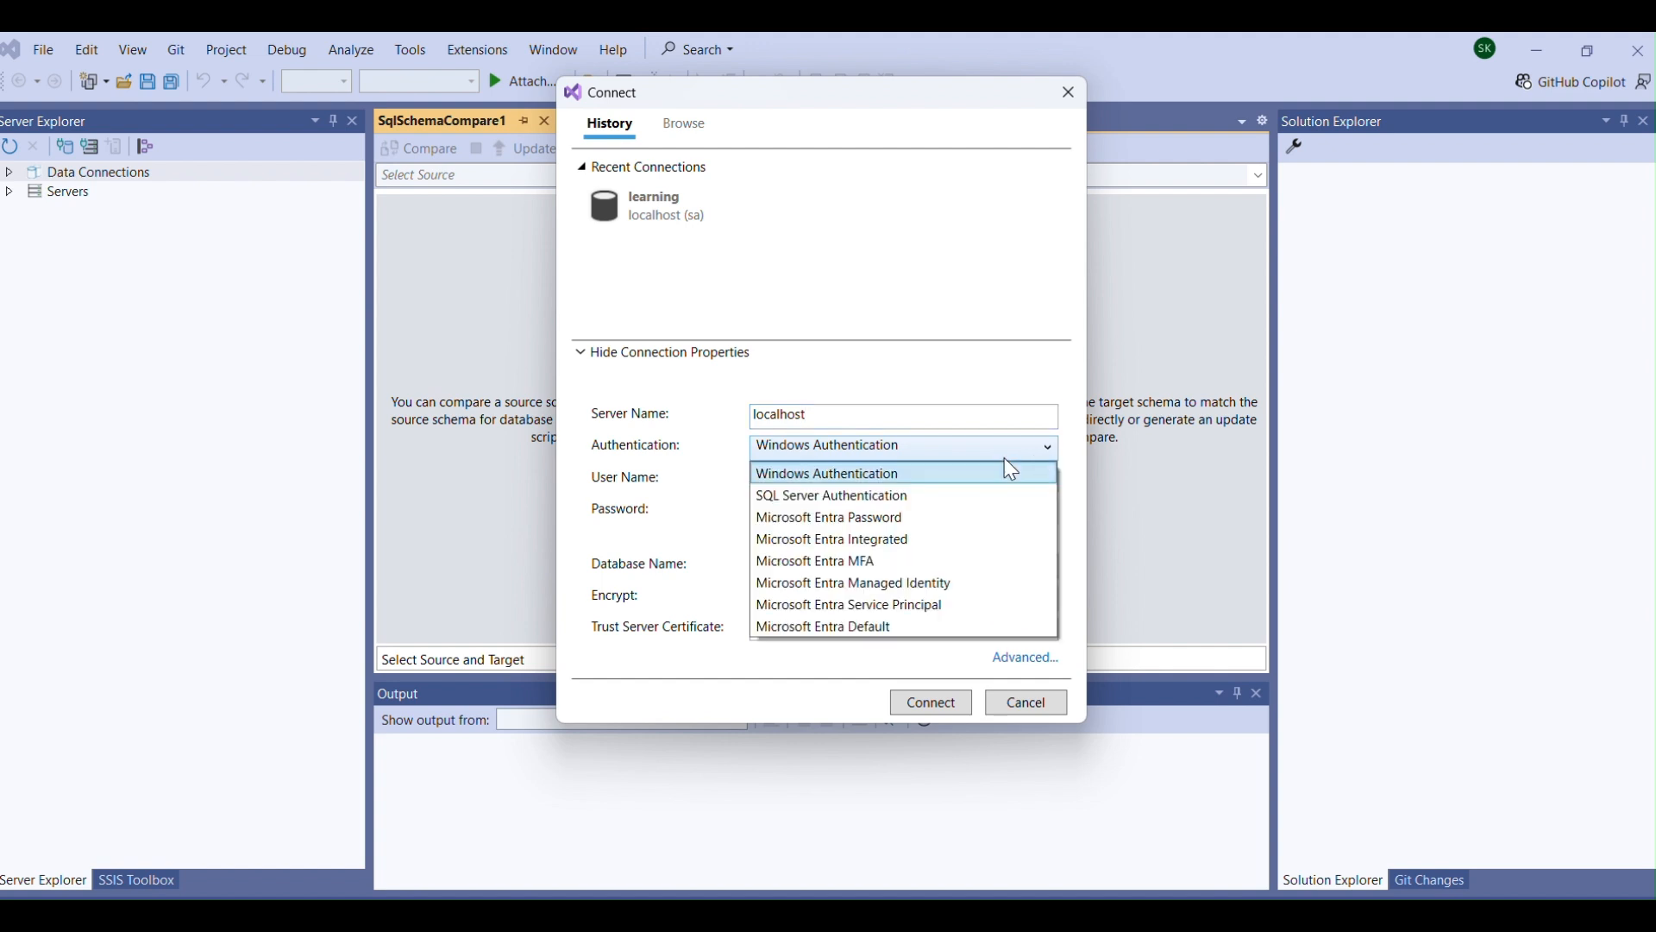
pyautogui.click(899, 493)
pyautogui.click(835, 484)
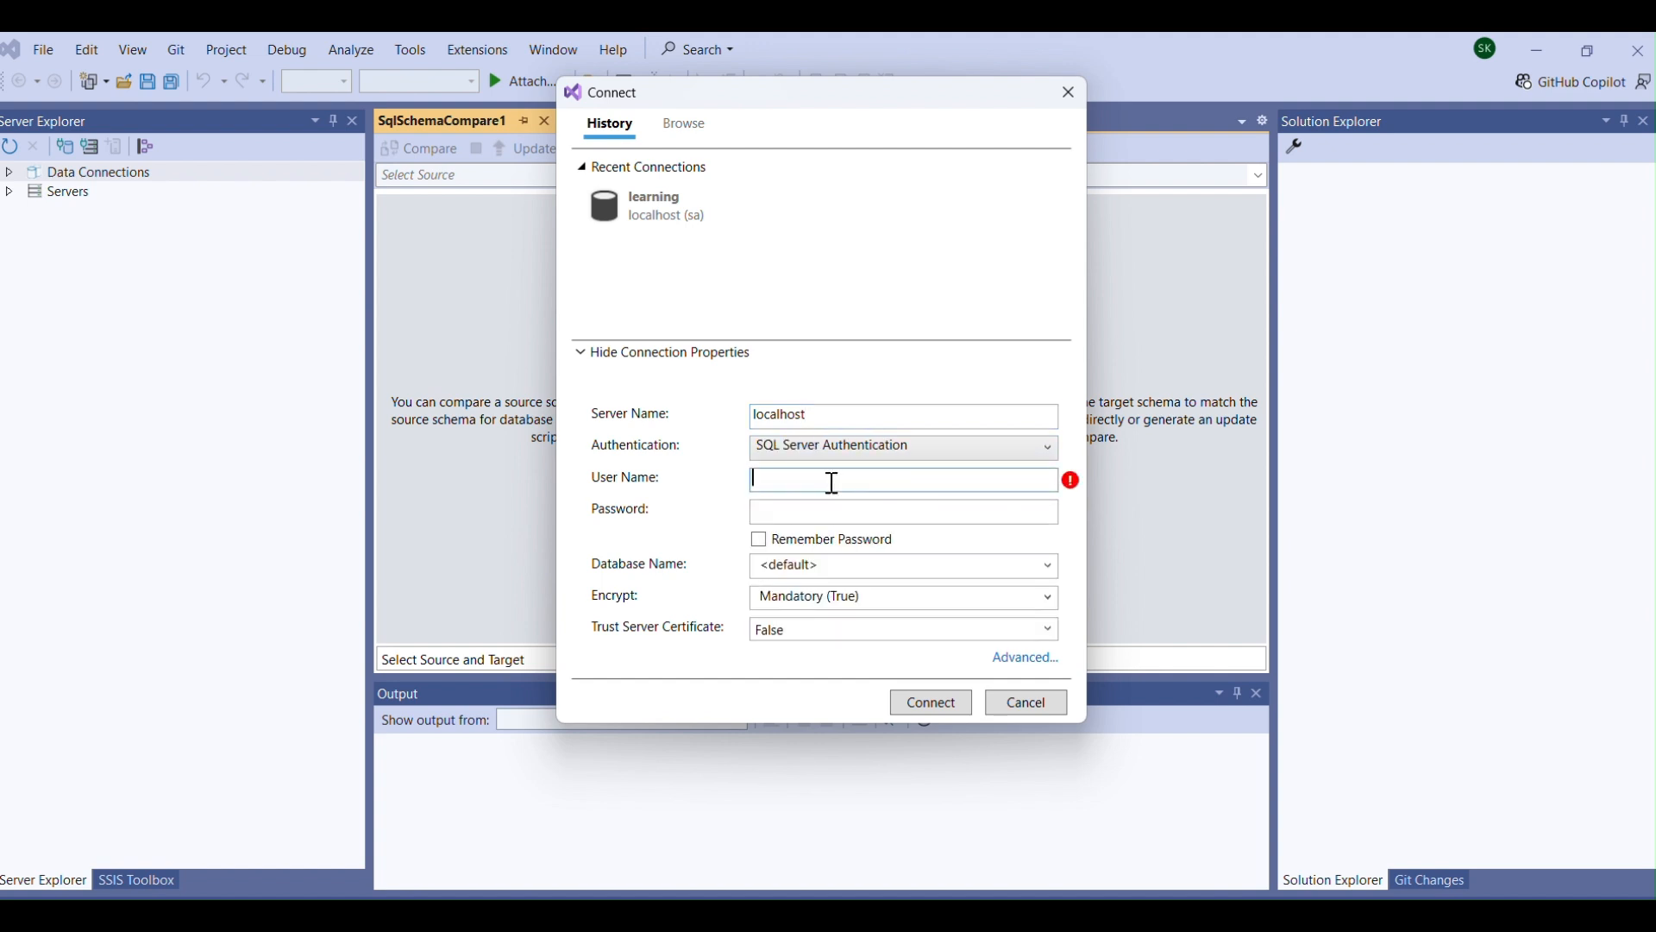
pyautogui.write('sa')
pyautogui.press('Tab')
pyautogui.write('*******')
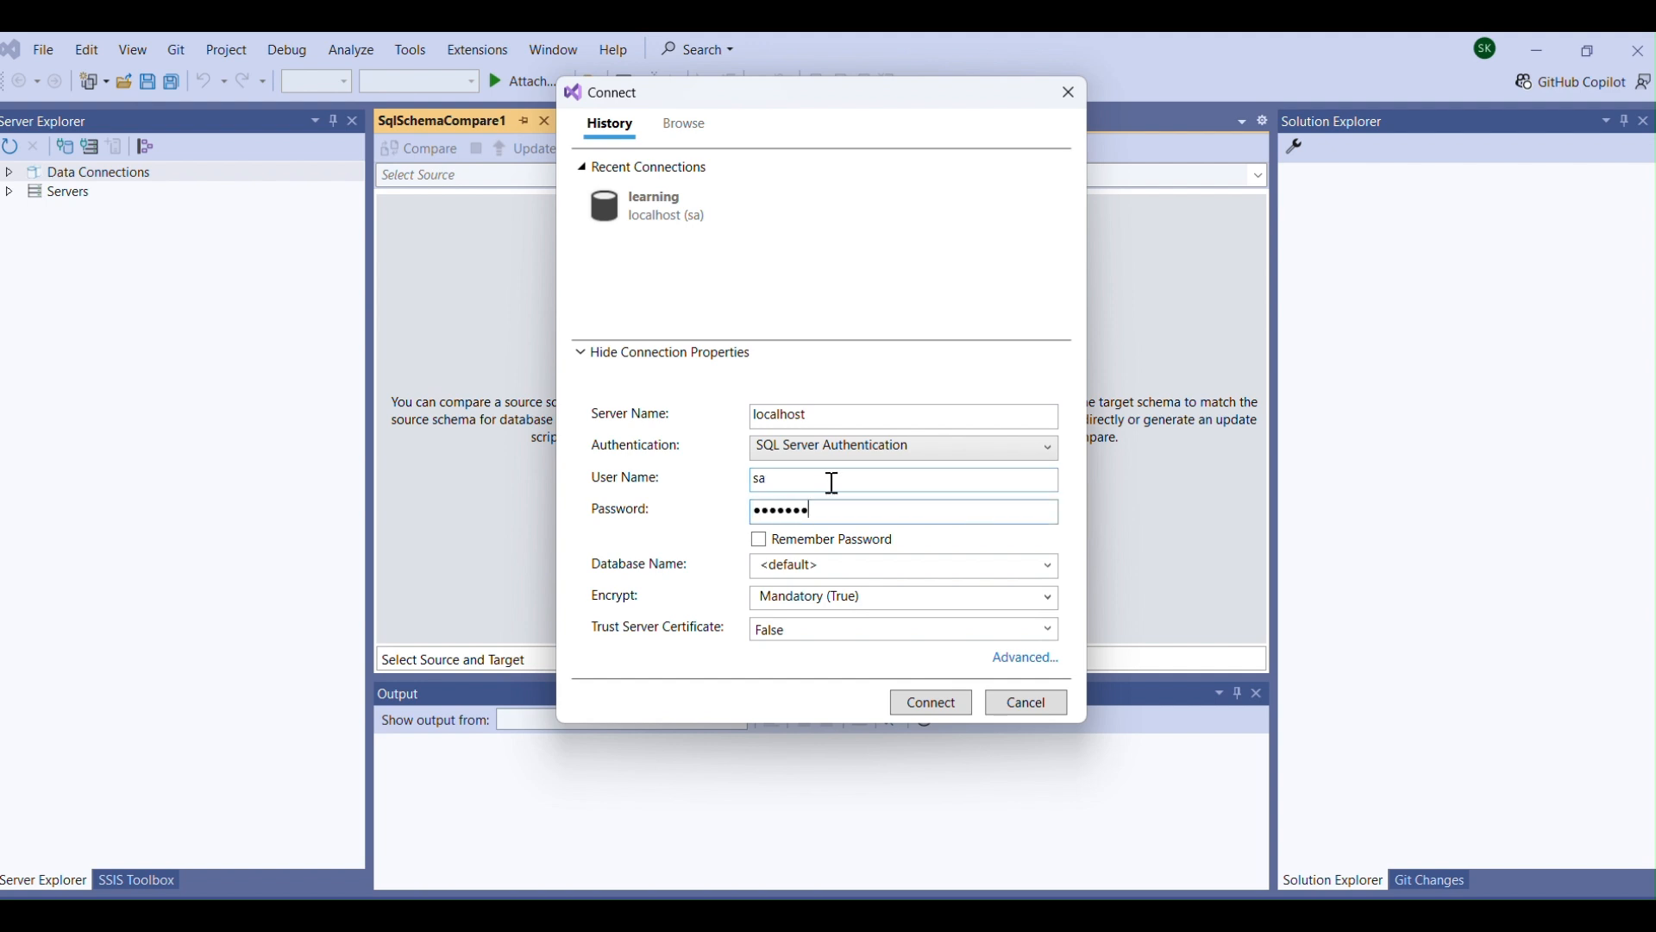
pyautogui.click(945, 702)
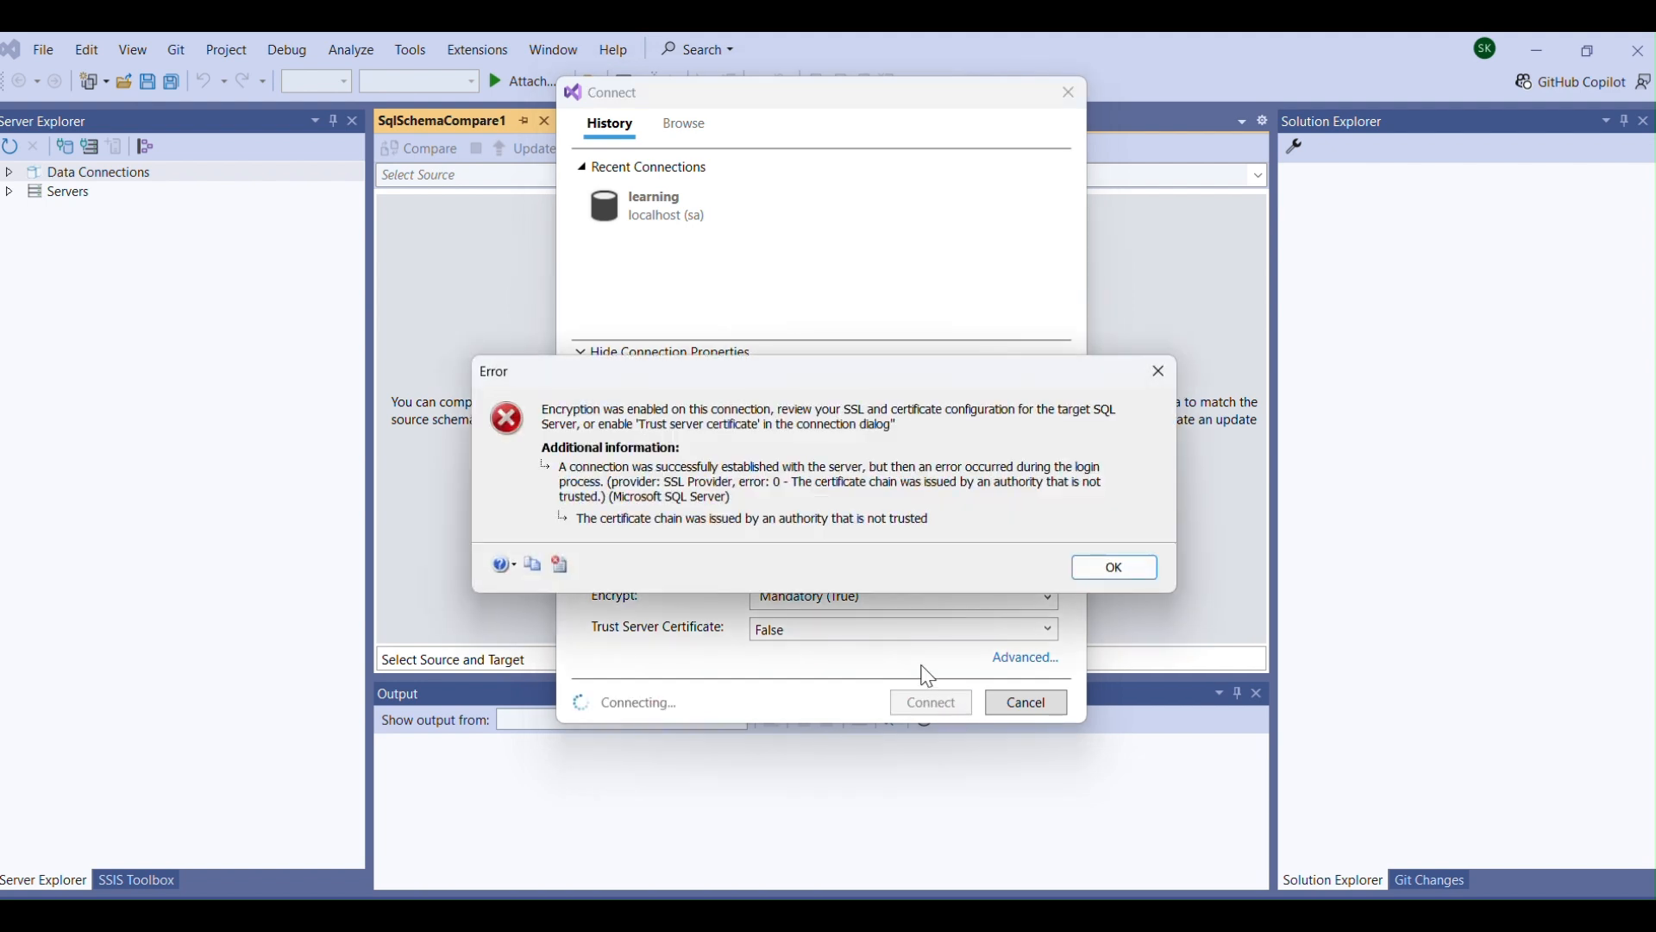
pyautogui.click(1122, 571)
# Set the connection's encryption to Optional (False) and connect to localhost.
pyautogui.click(949, 595)
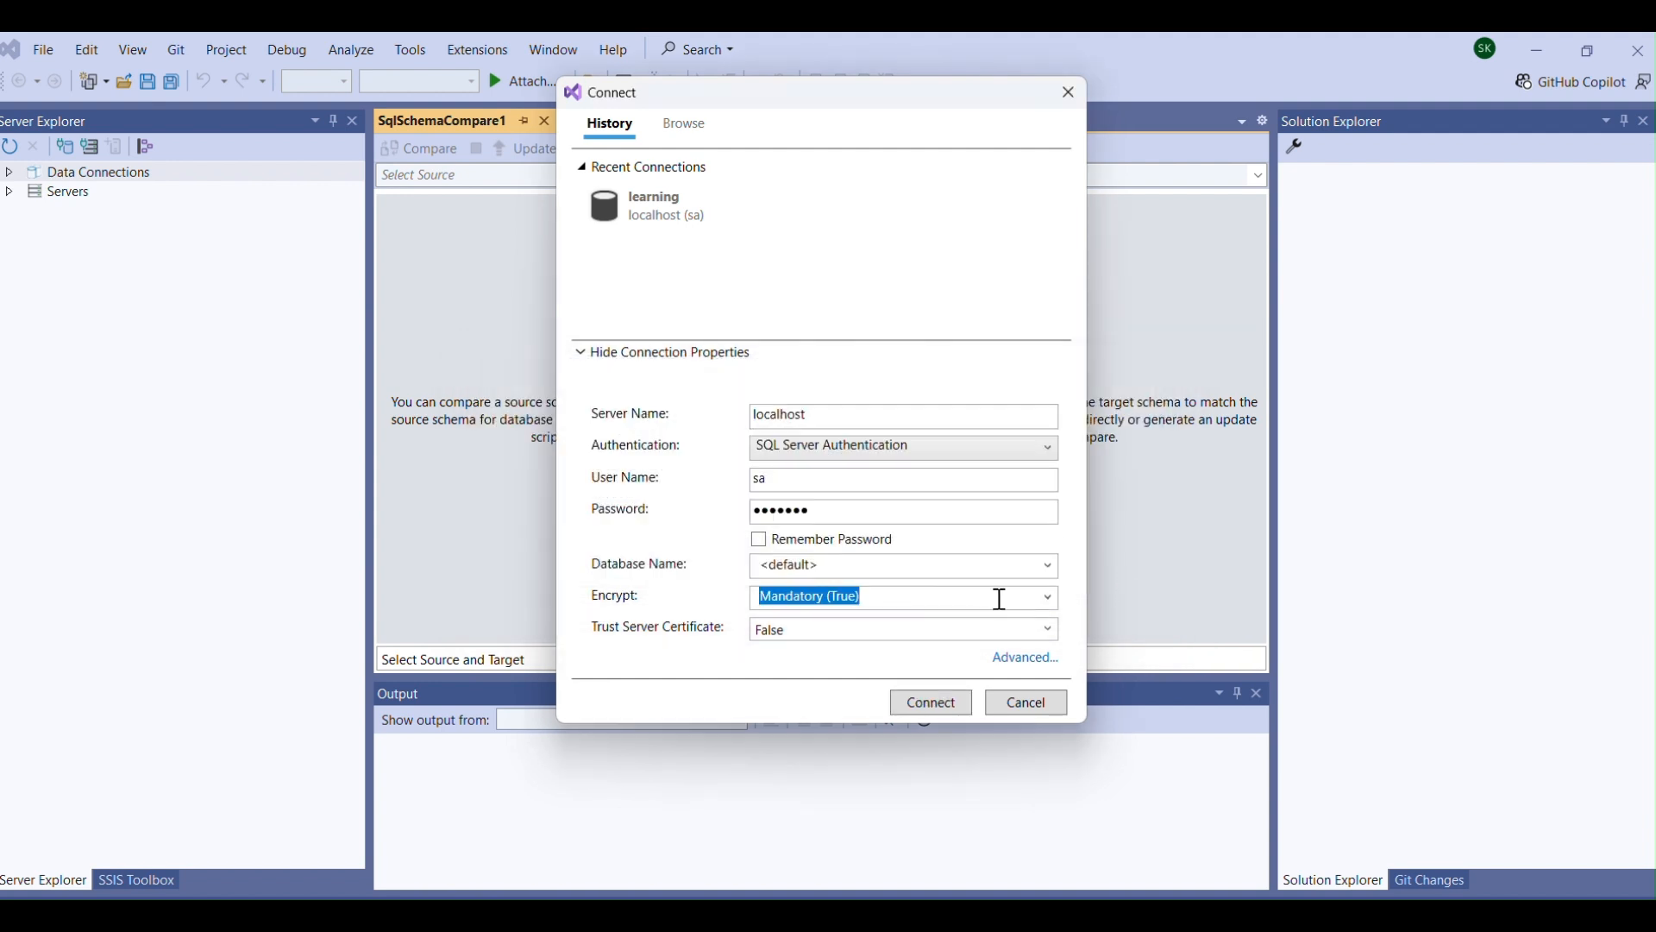
pyautogui.click(1050, 596)
pyautogui.click(910, 649)
pyautogui.click(954, 705)
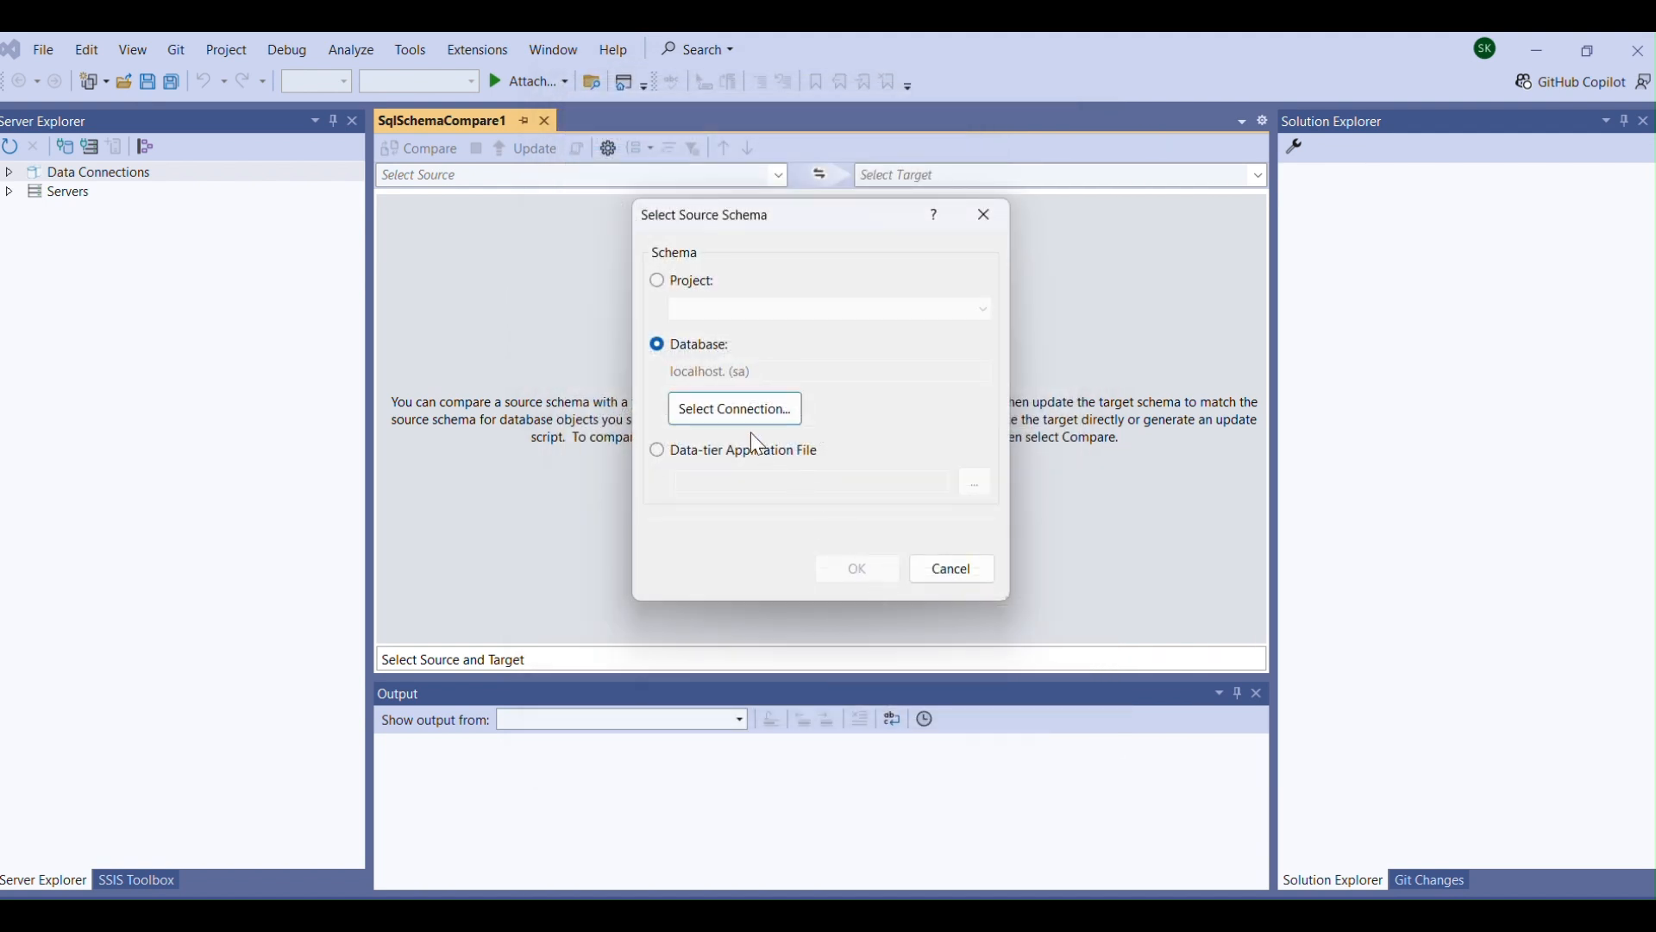
# Set the source schema to the learning database on localhost using its recent connection.
pyautogui.click(747, 411)
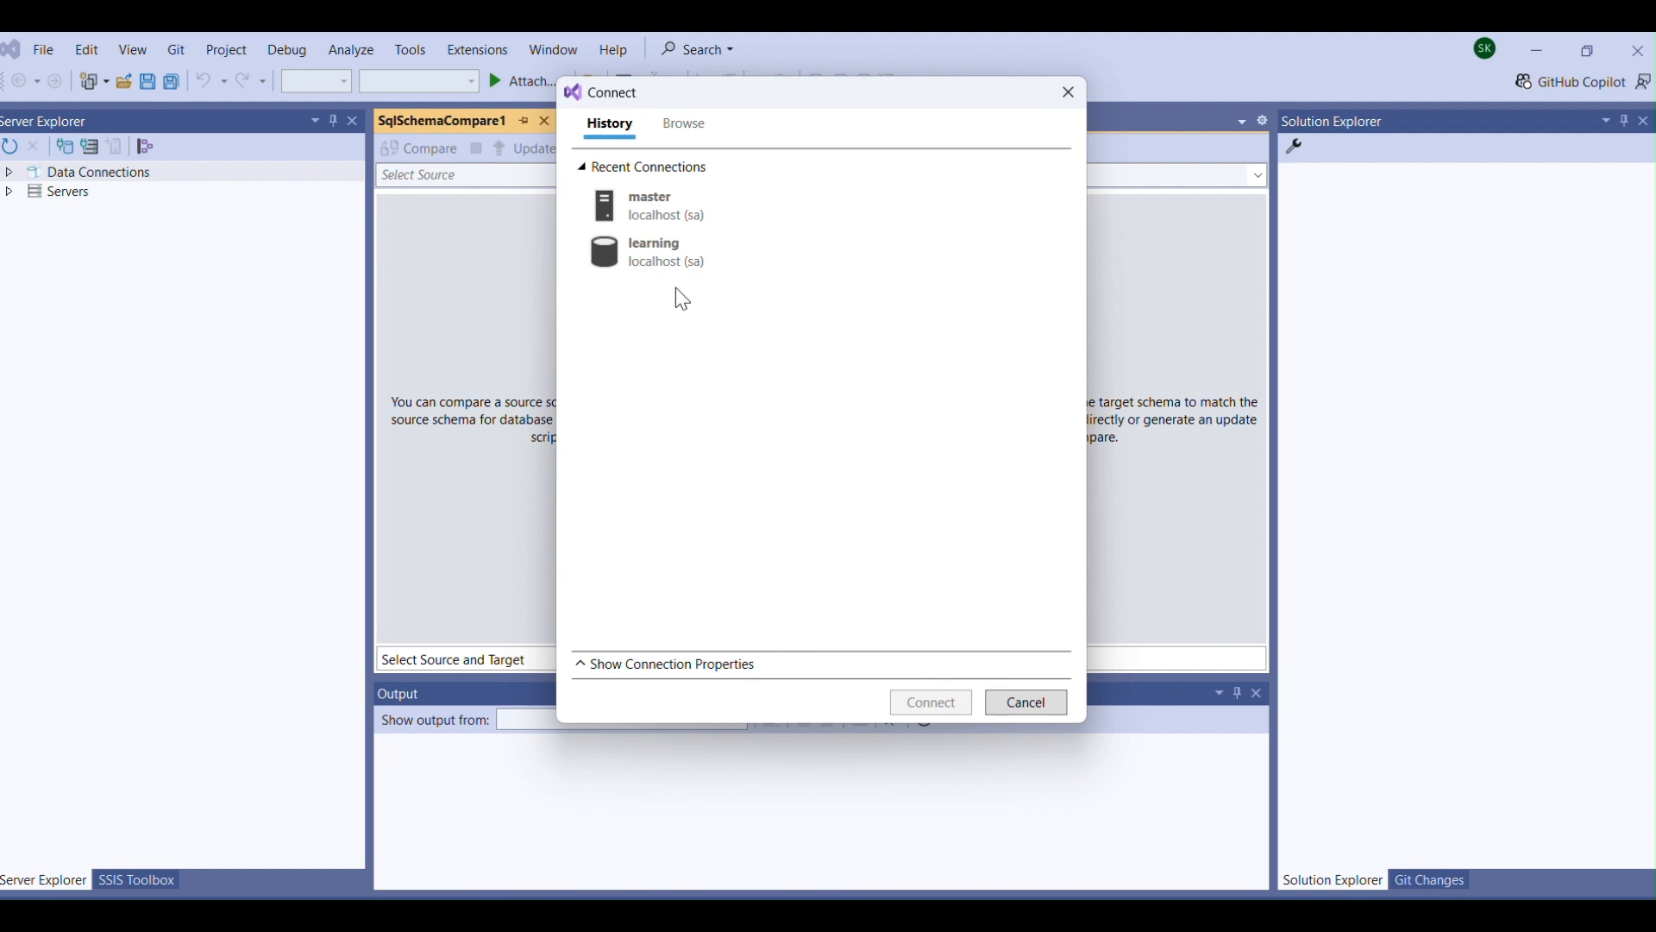
pyautogui.click(673, 256)
pyautogui.click(932, 705)
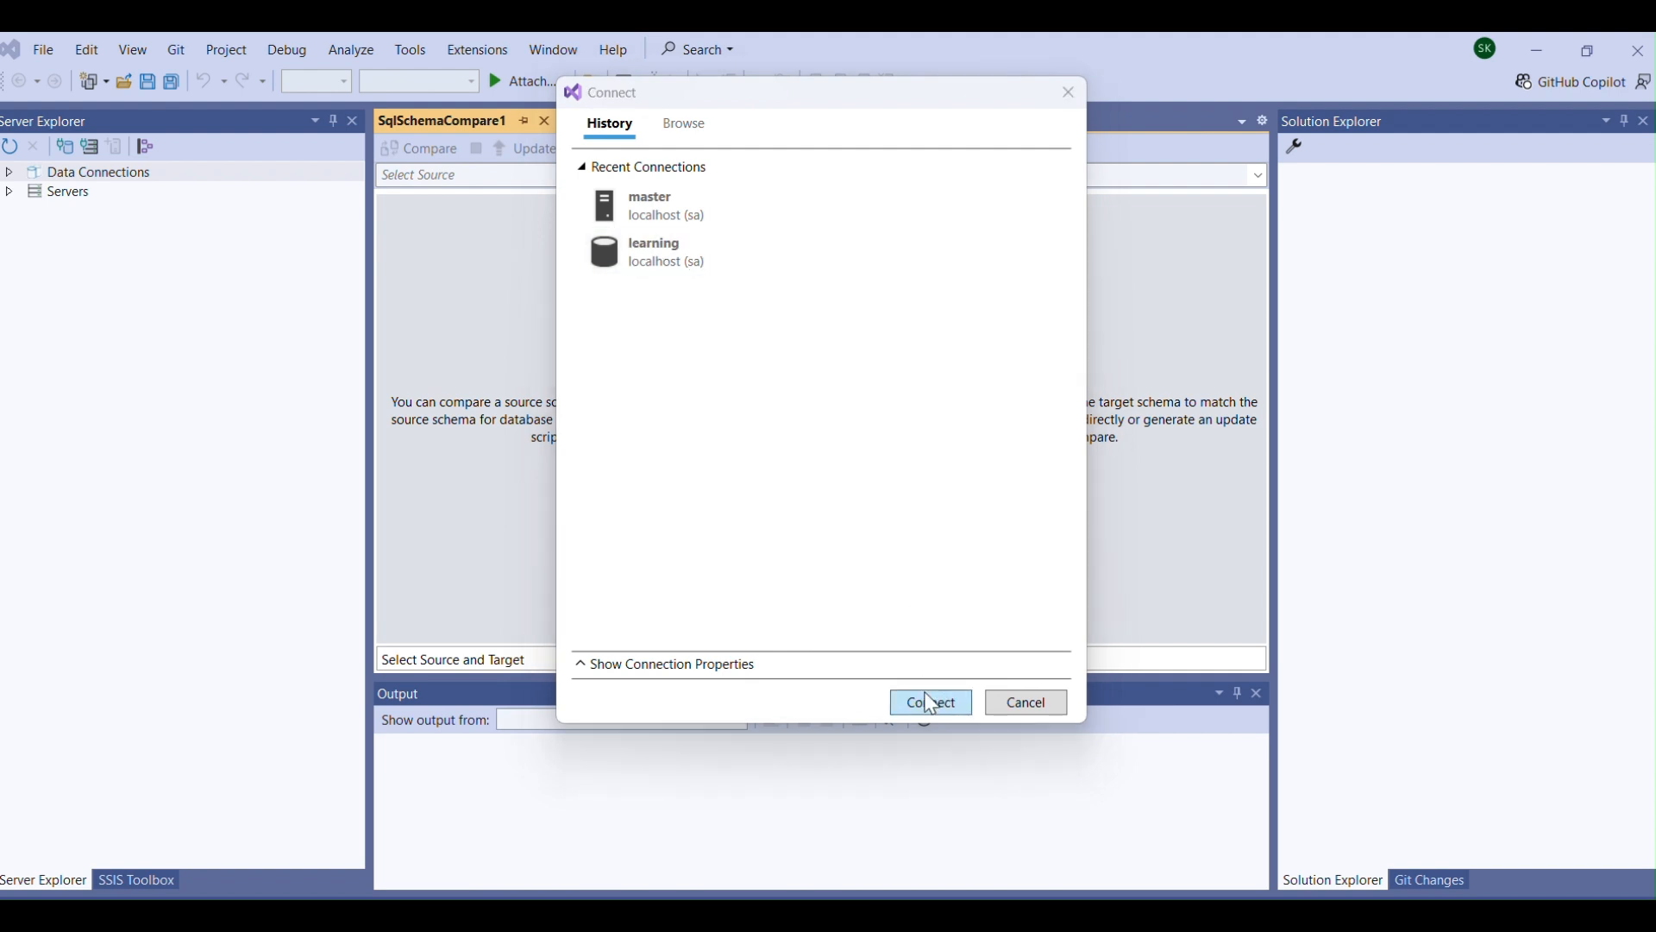
pyautogui.click(861, 574)
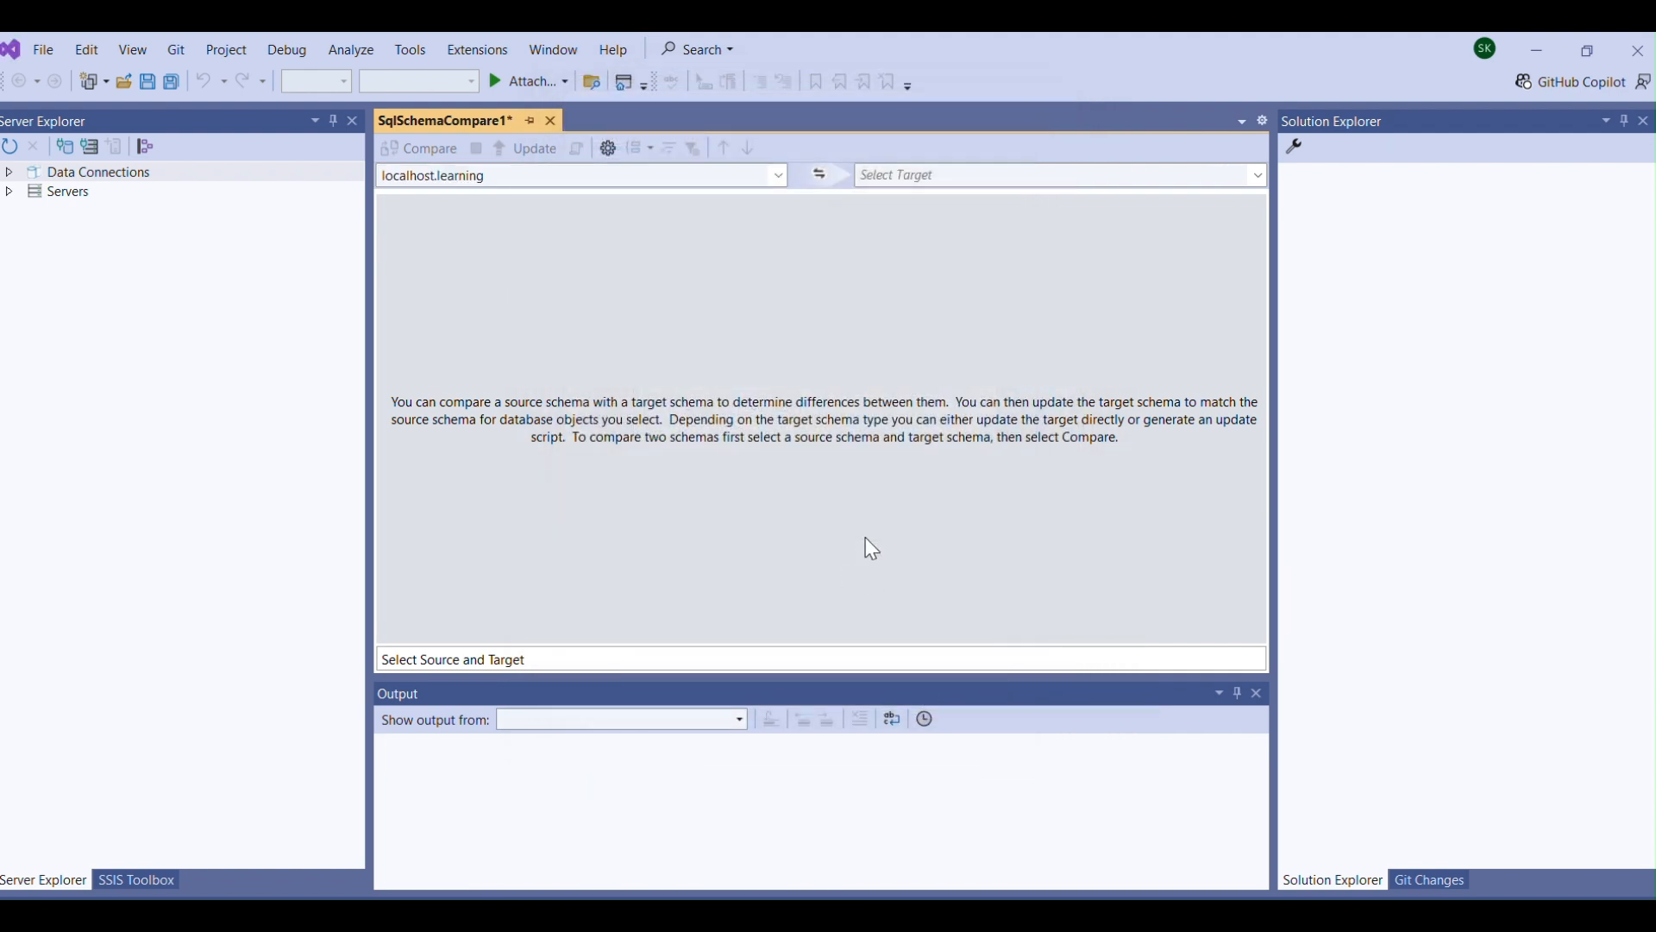
# For the target schema, remove the master entry from the recent connections and try to connect.
pyautogui.click(949, 174)
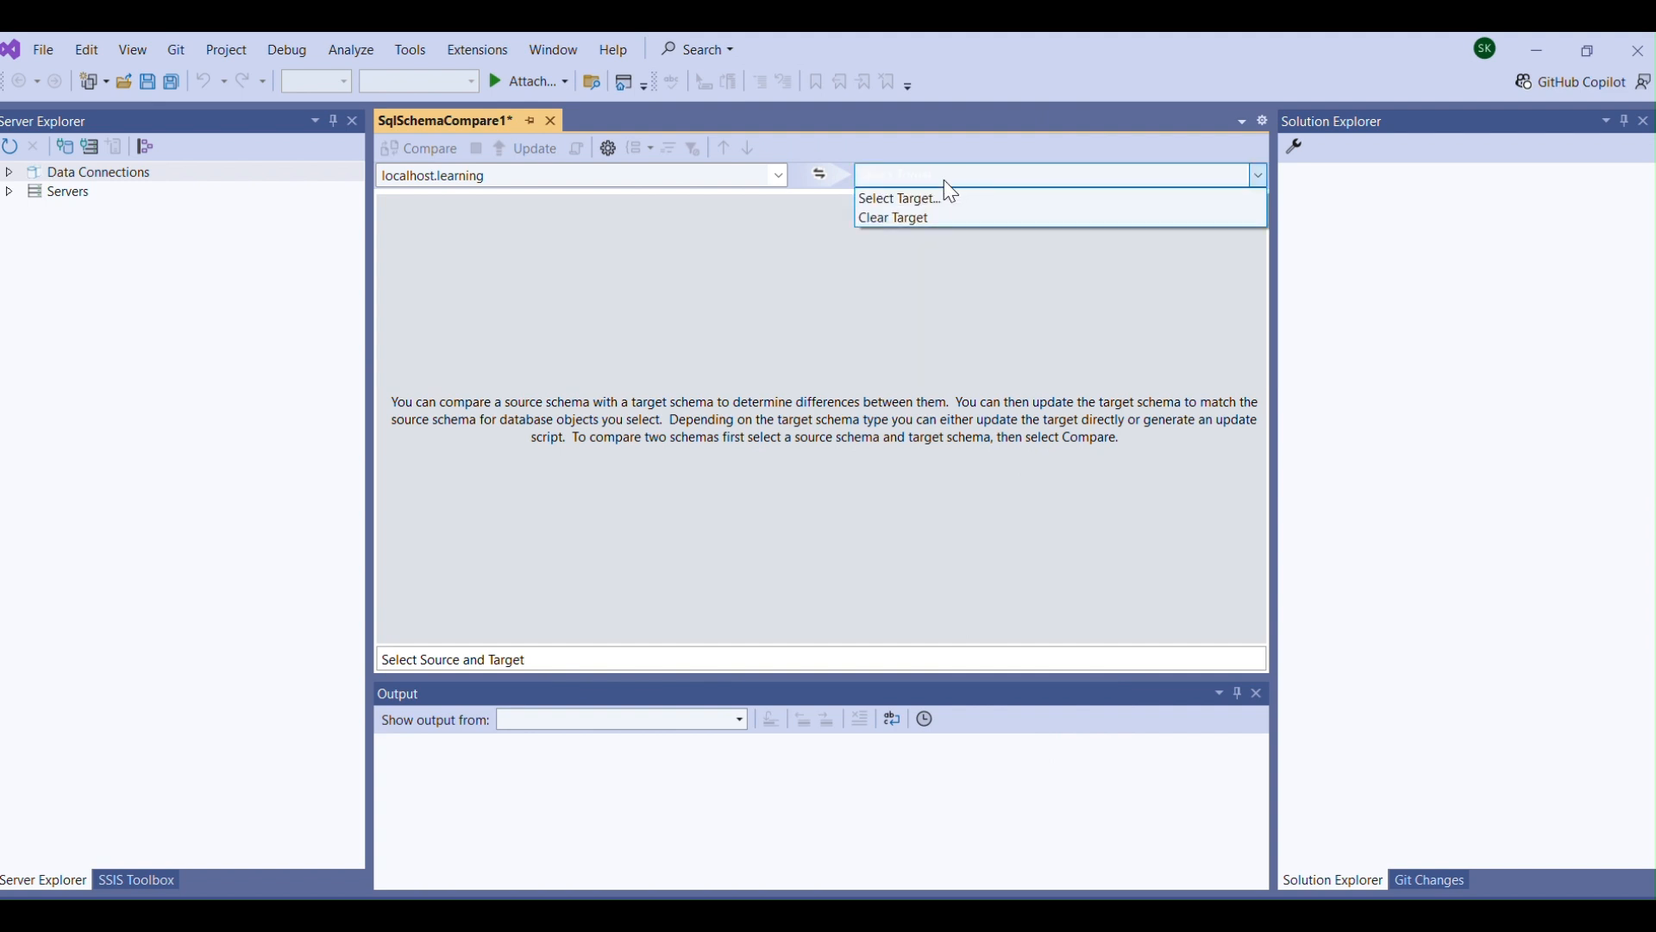
pyautogui.click(925, 201)
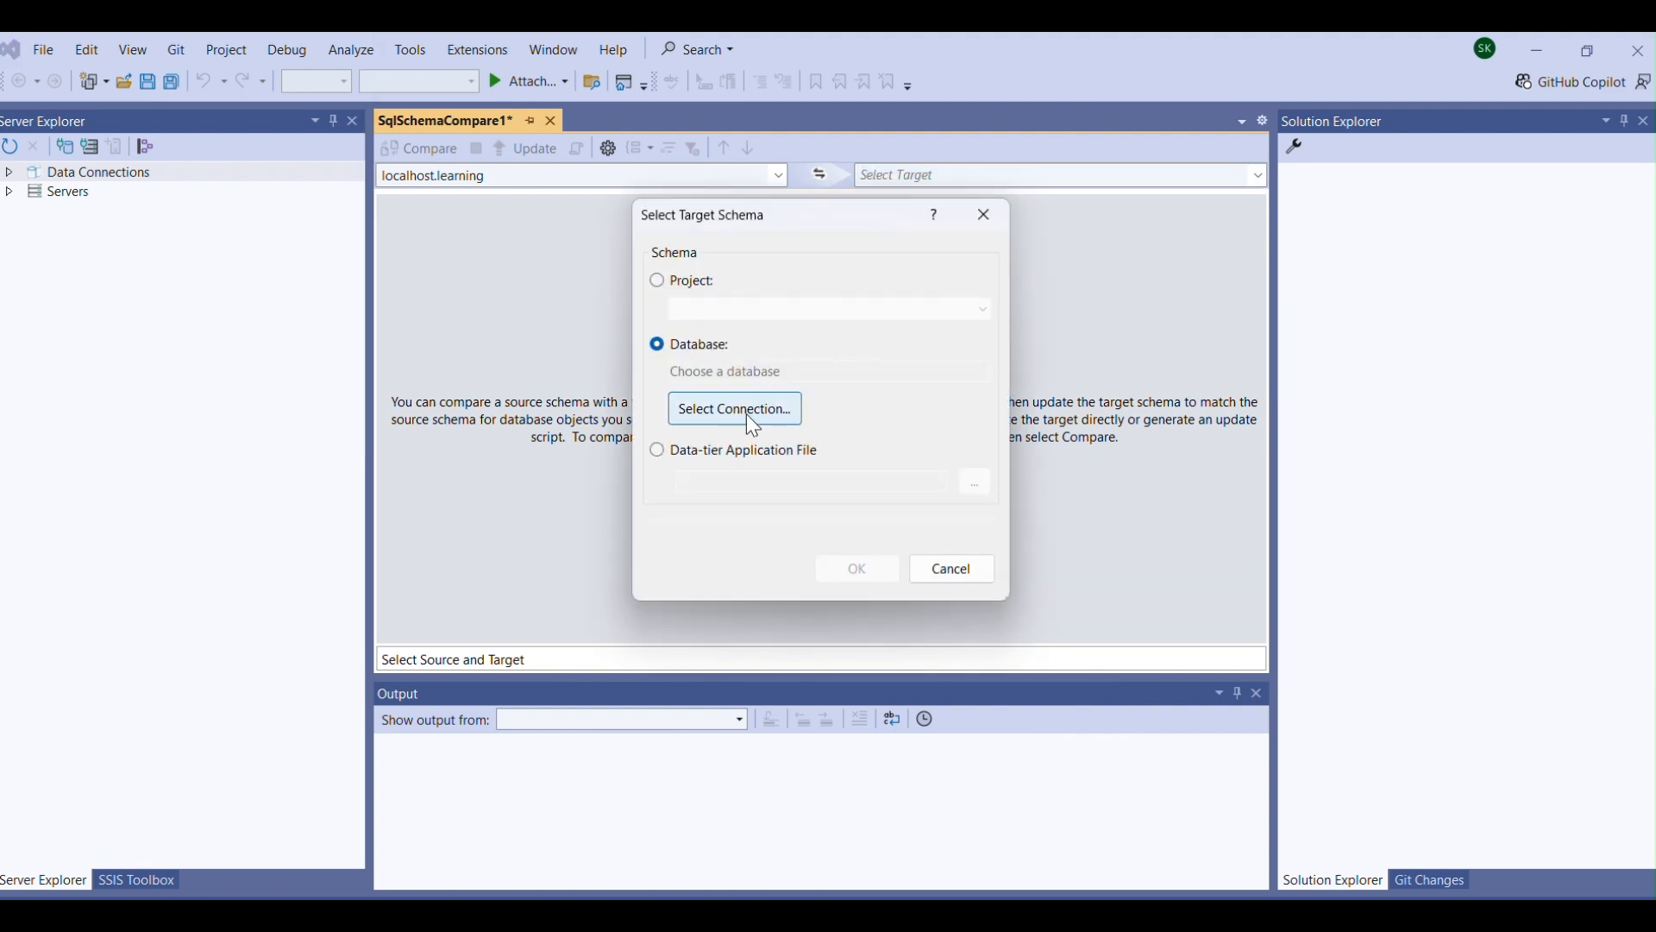
pyautogui.click(753, 425)
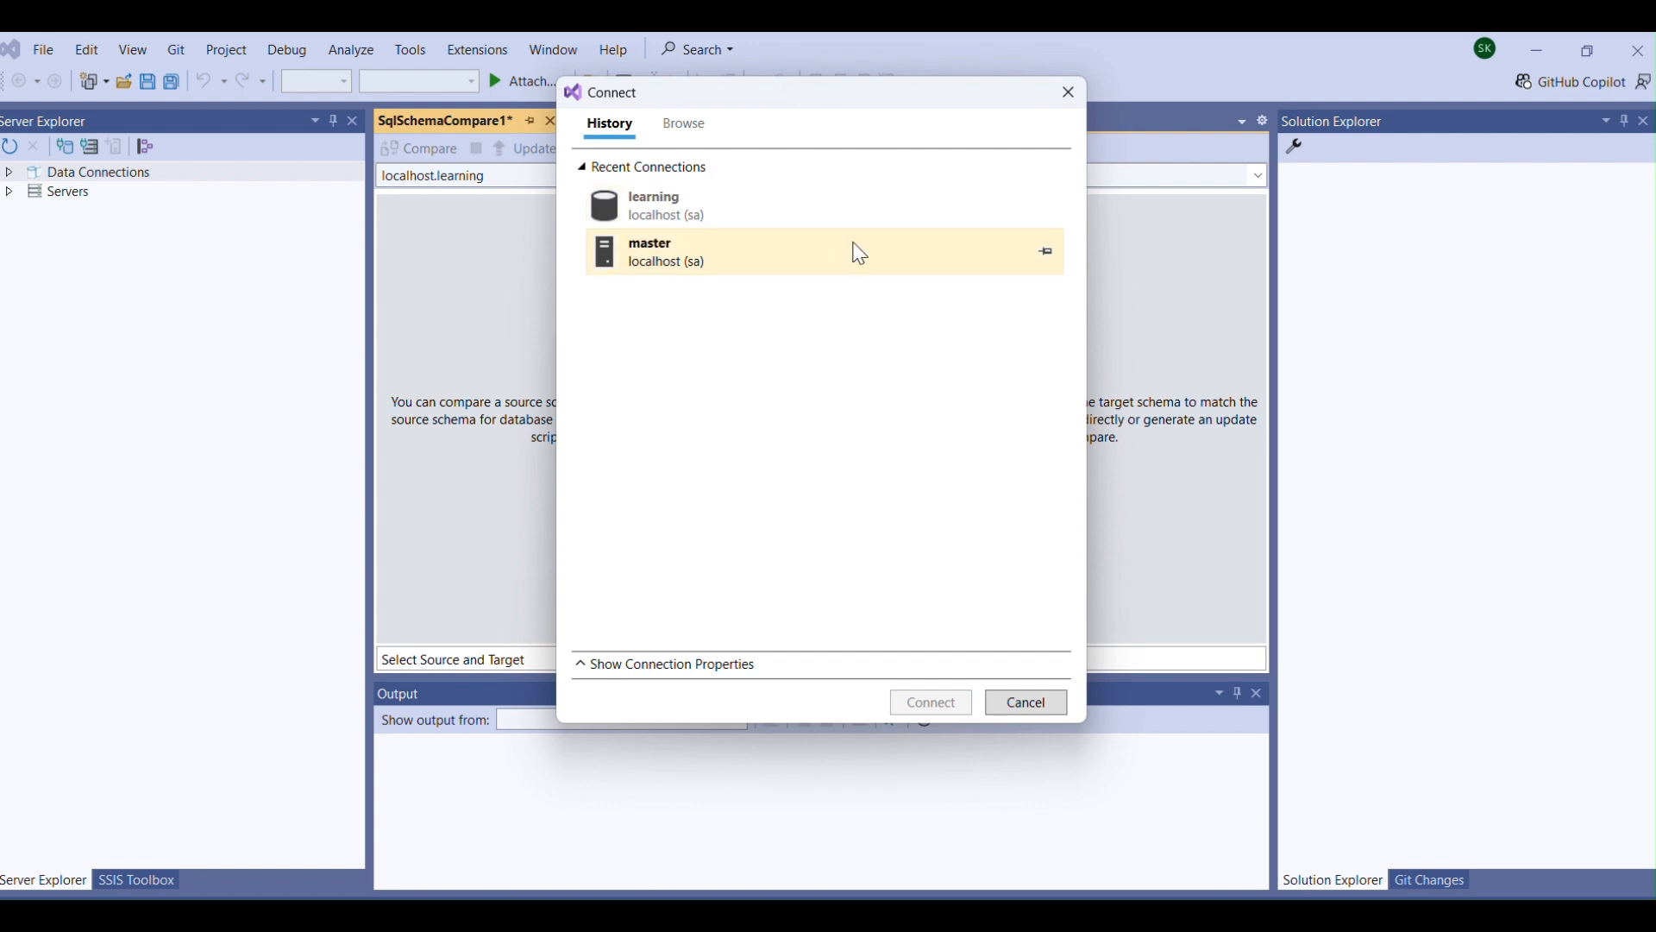
pyautogui.rightClick(992, 257)
pyautogui.click(1042, 290)
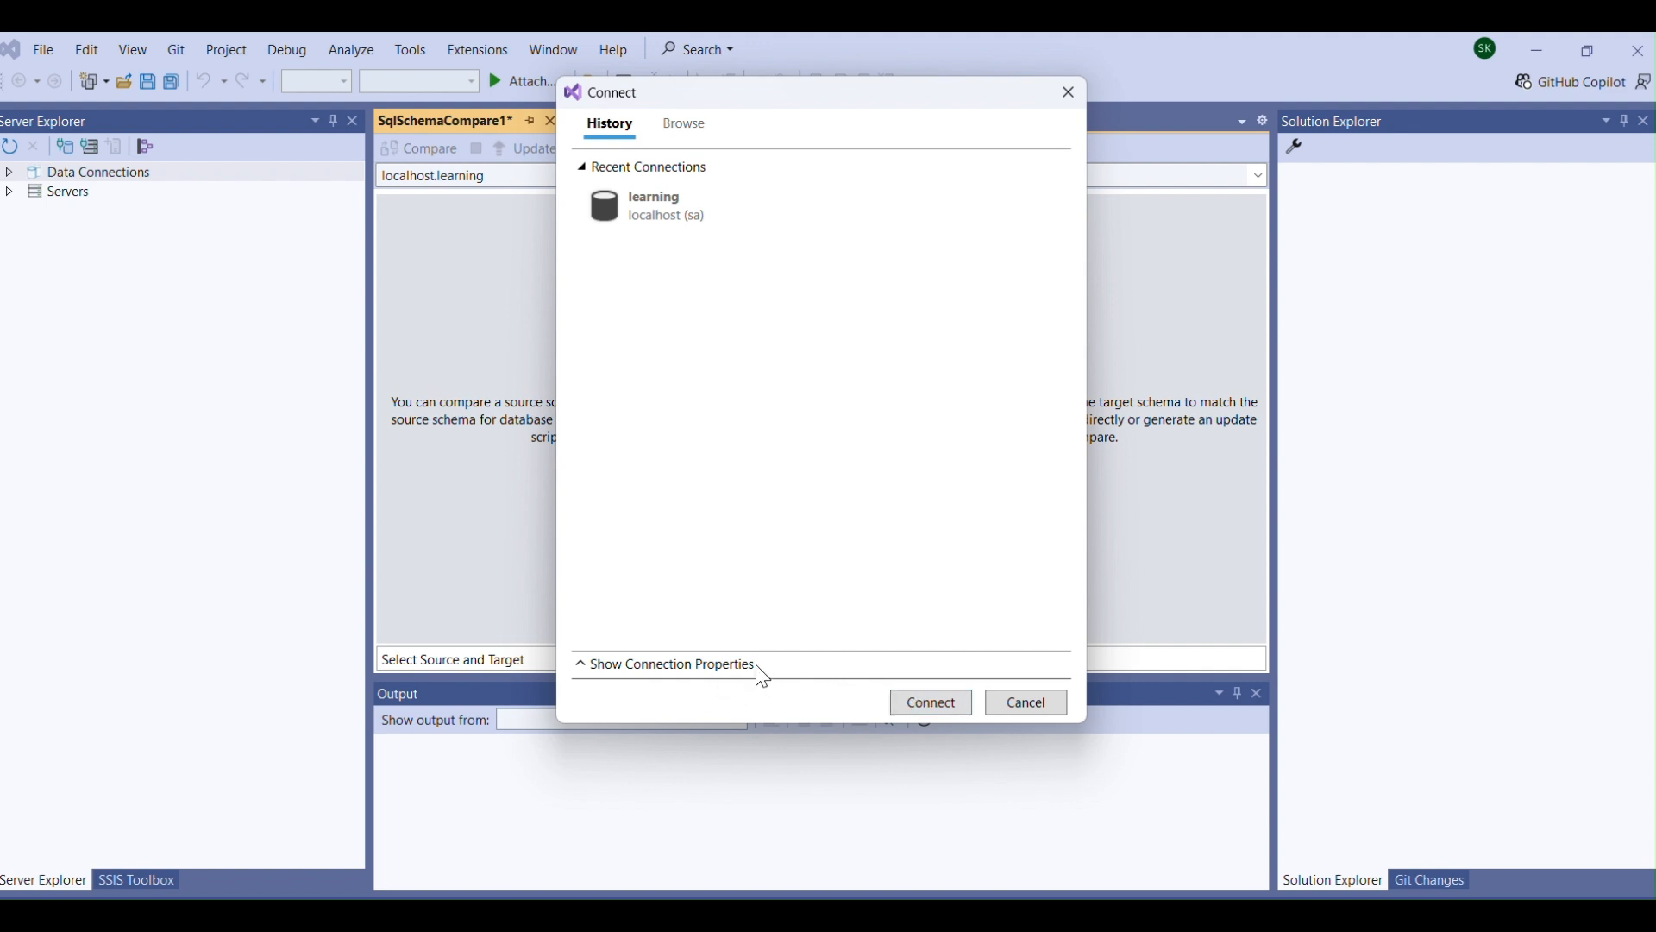
pyautogui.click(916, 703)
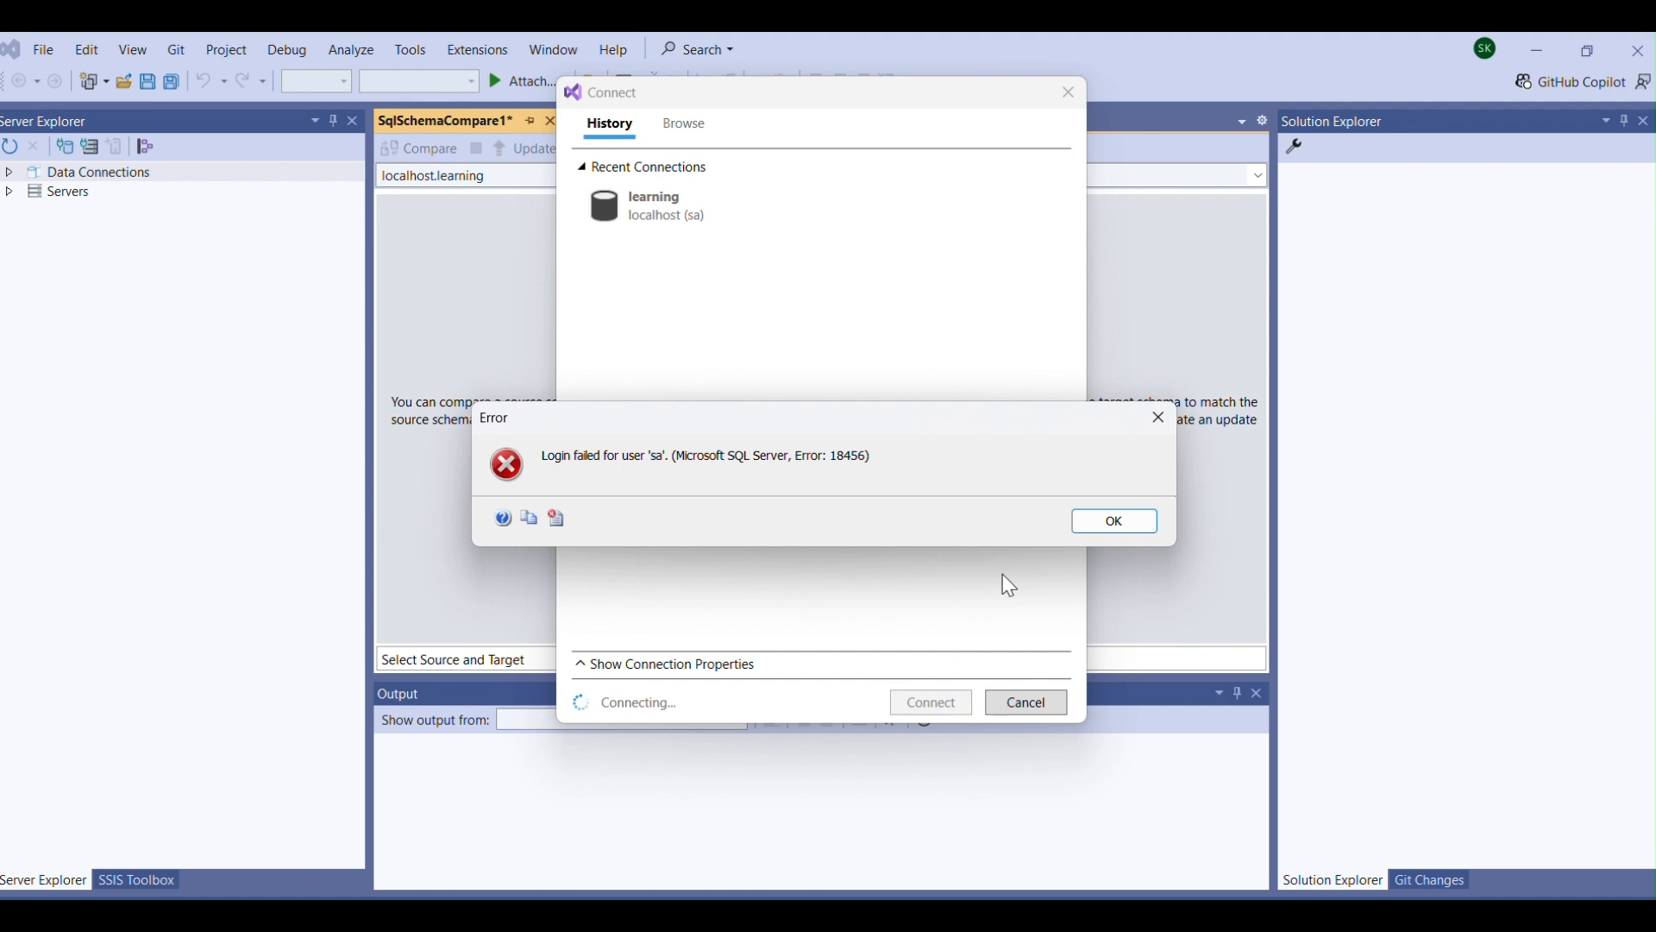
pyautogui.click(1098, 521)
# Enter the account password in the connection properties and set the New_Learning database as the target schema.
pyautogui.click(687, 664)
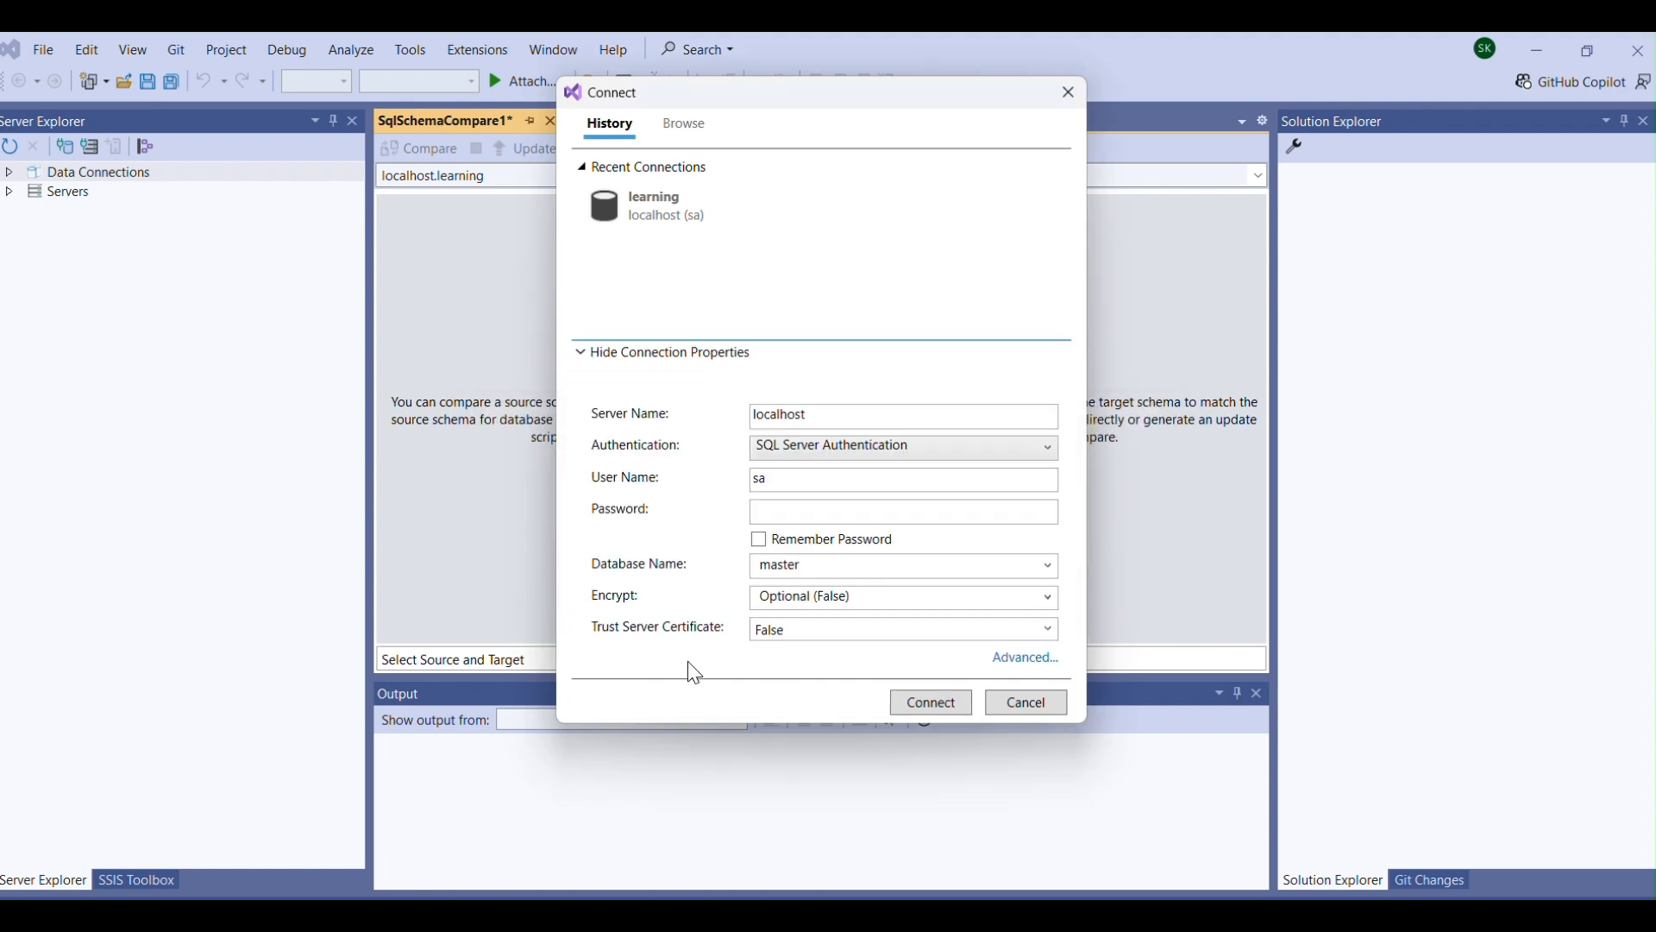
pyautogui.click(933, 514)
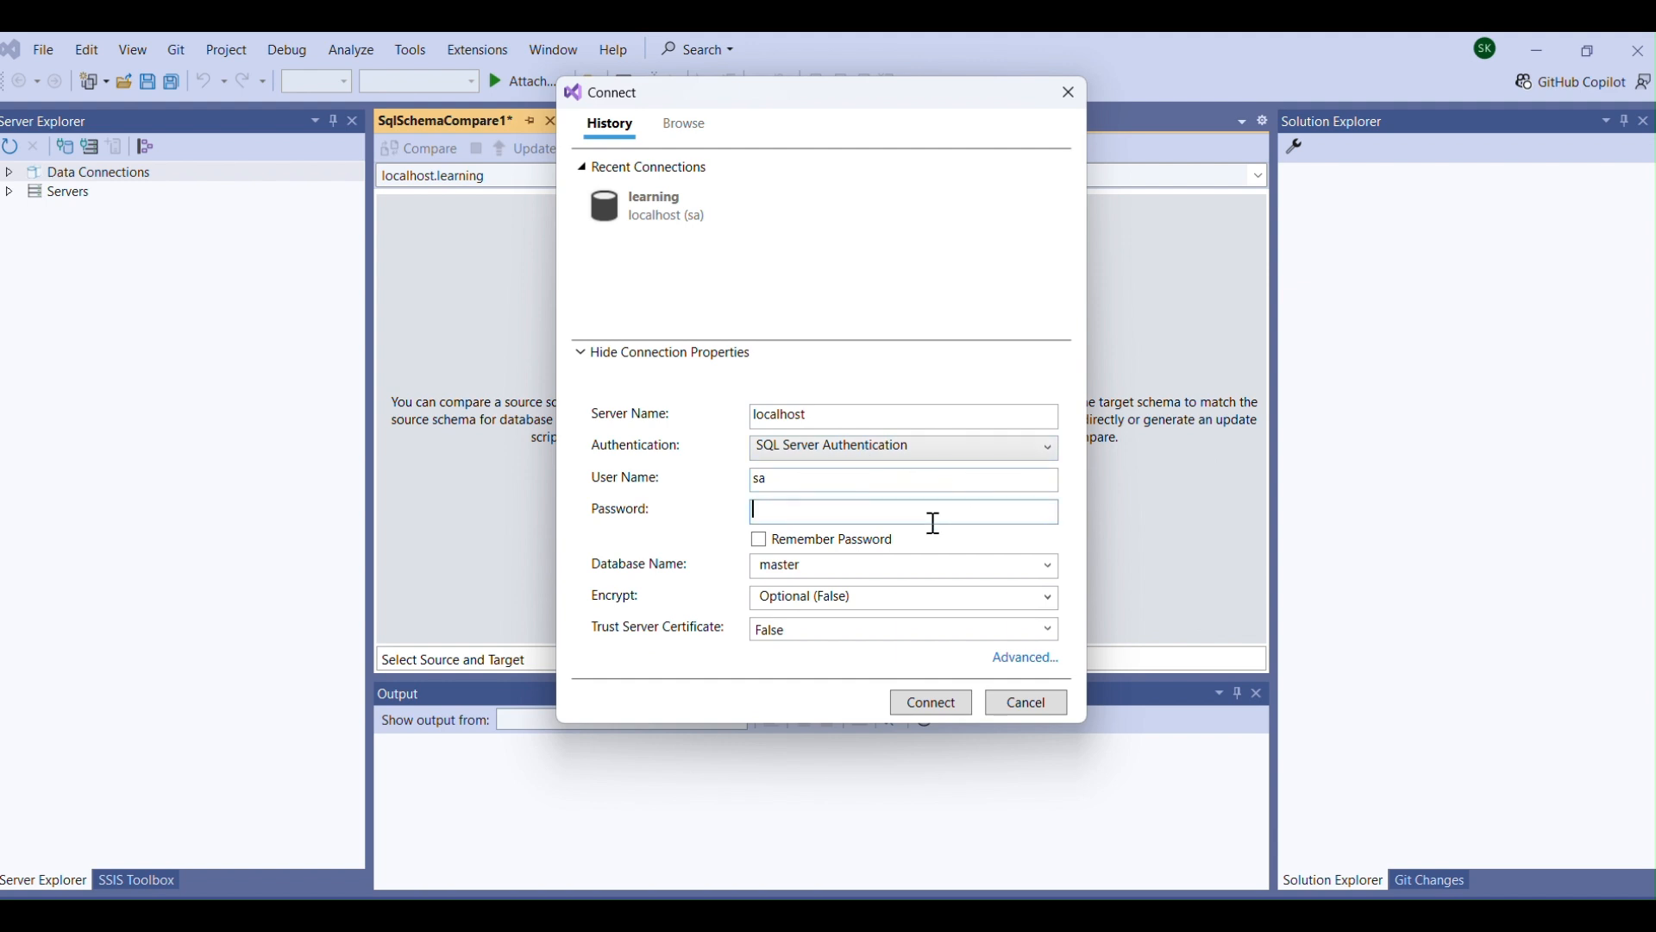
pyautogui.write('•••••••')
pyautogui.click(1054, 565)
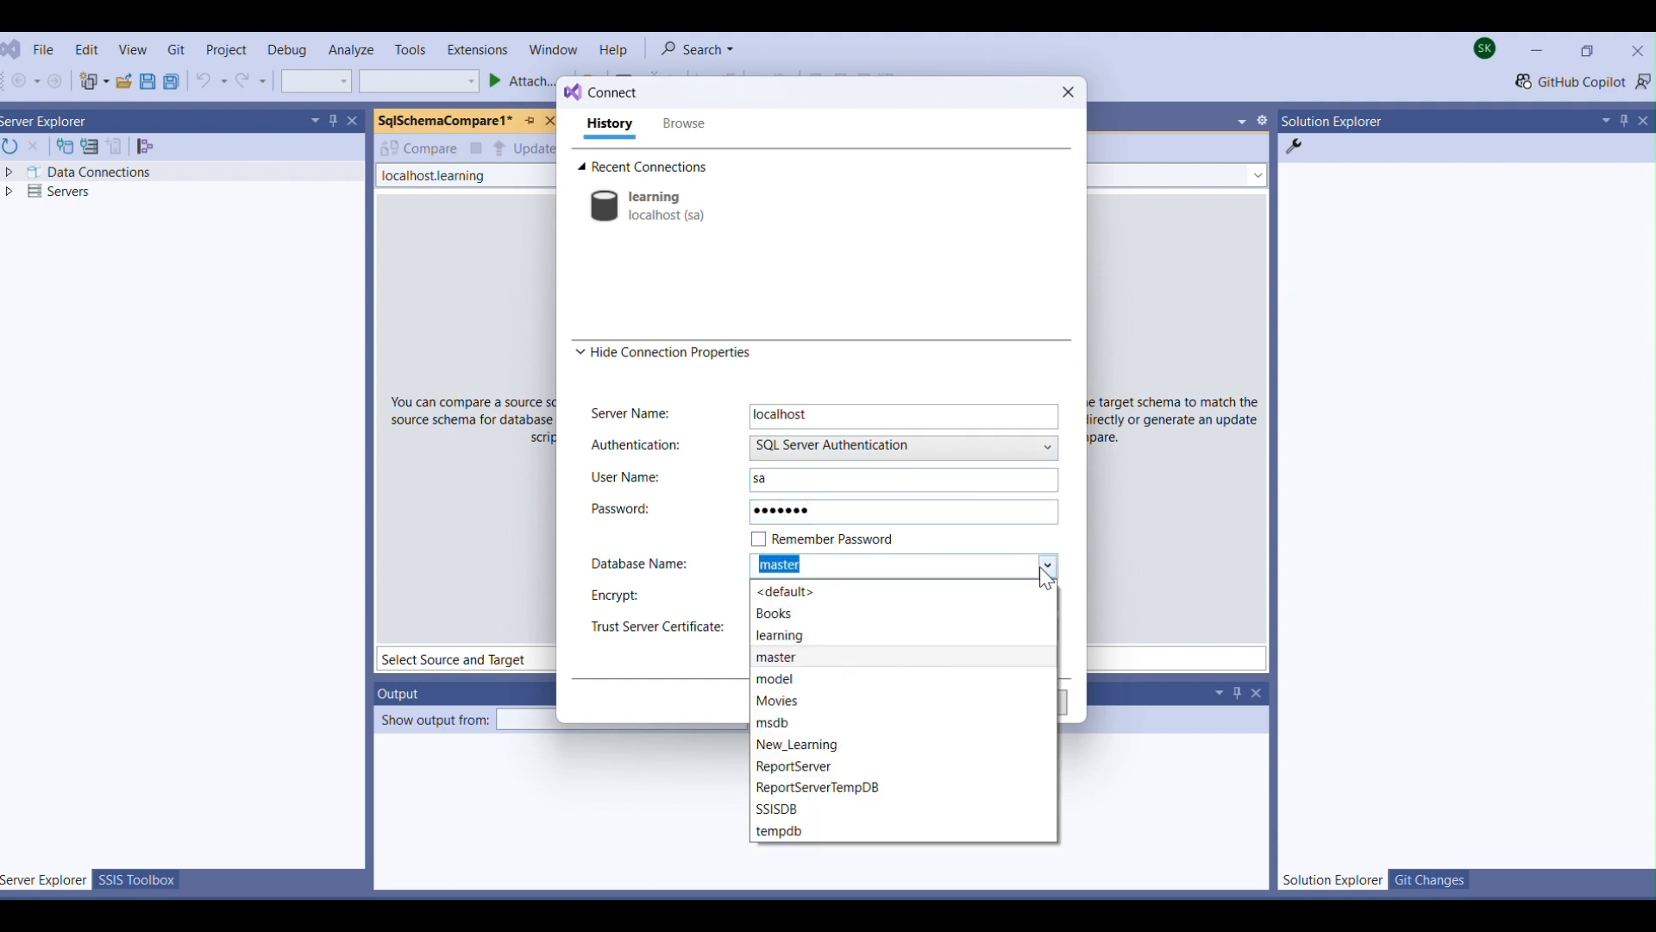
pyautogui.click(815, 740)
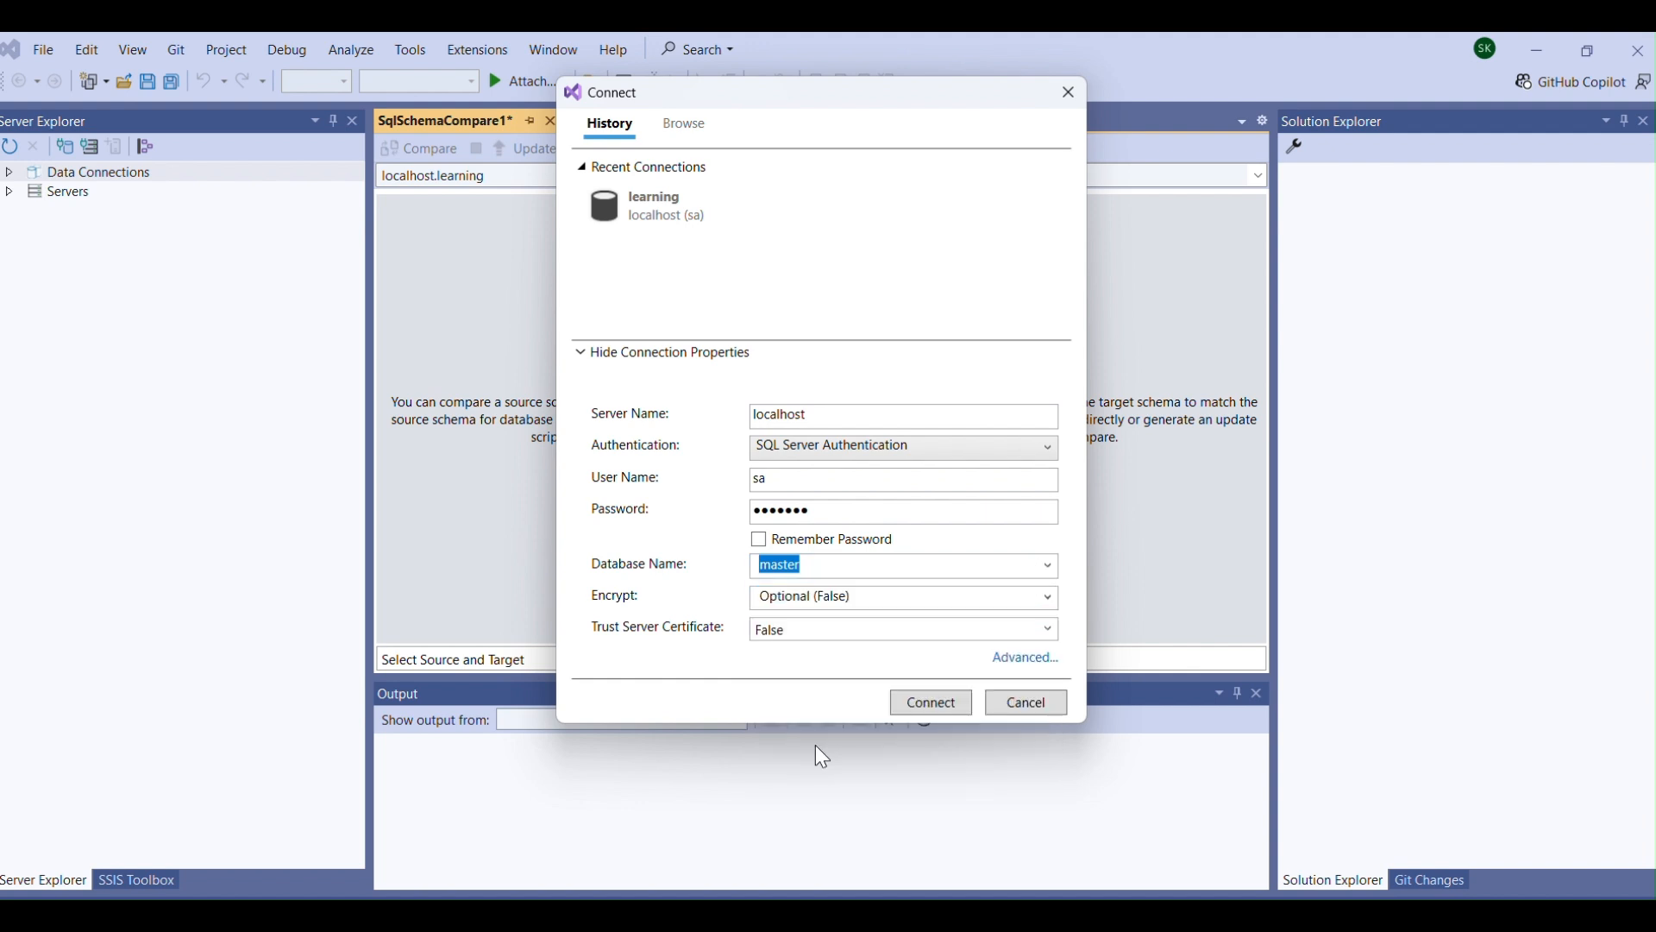
pyautogui.click(931, 705)
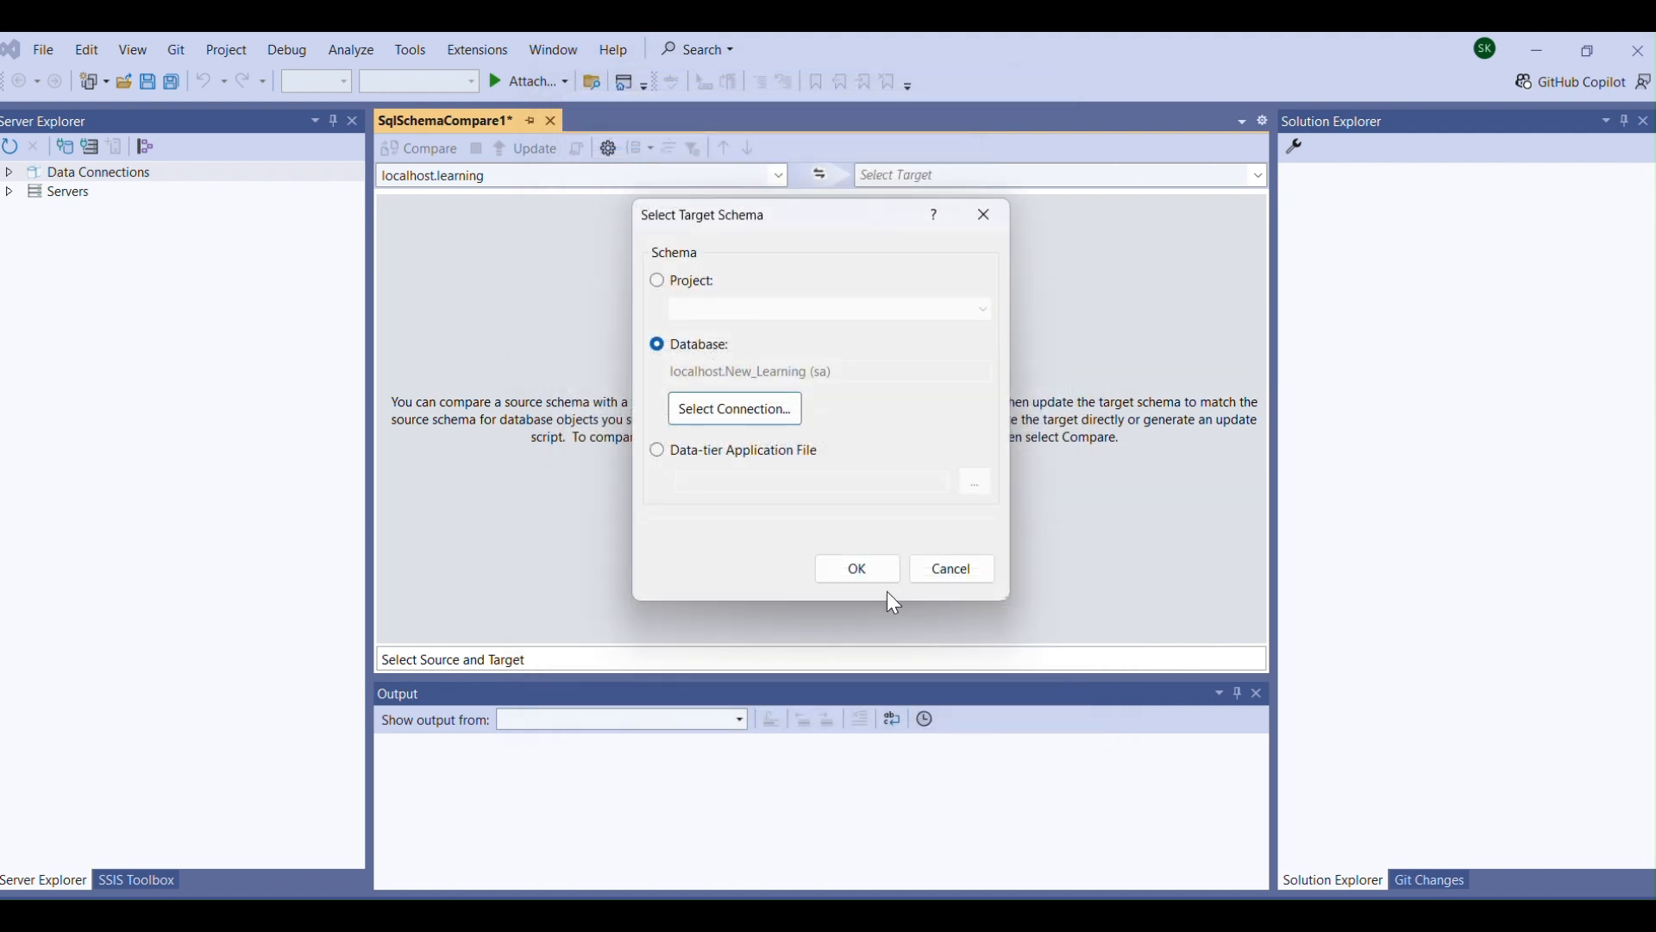
pyautogui.click(864, 572)
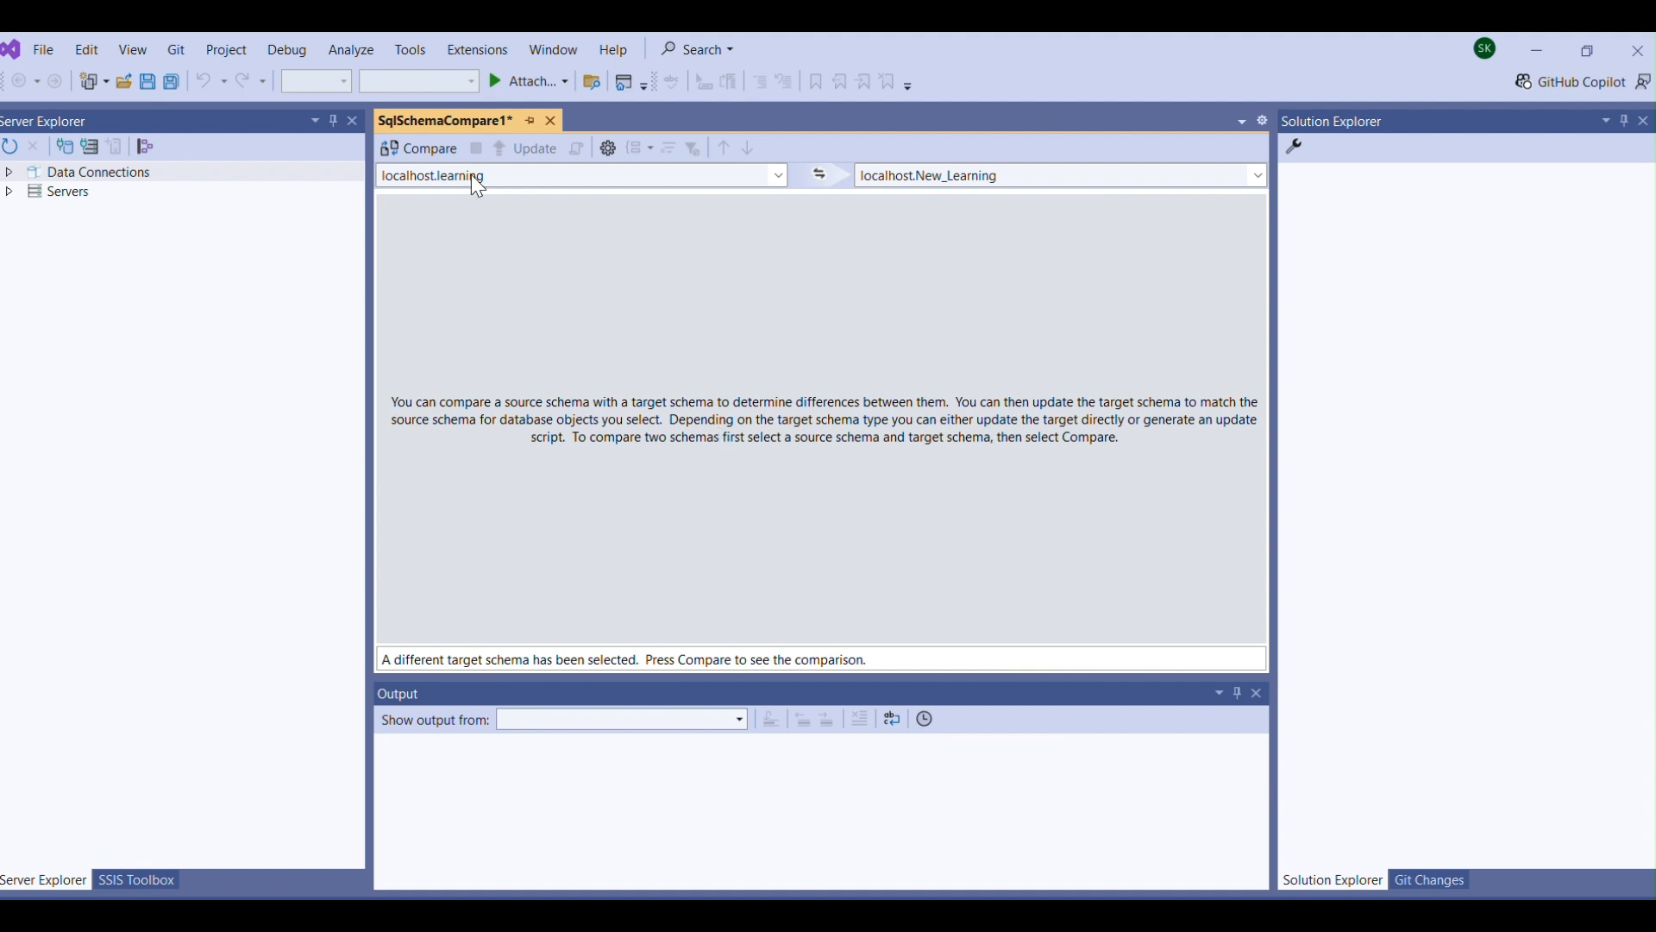
# Compare the learning schema with New_Learning and show the object definition of the dbo.dummy table.
pyautogui.click(412, 155)
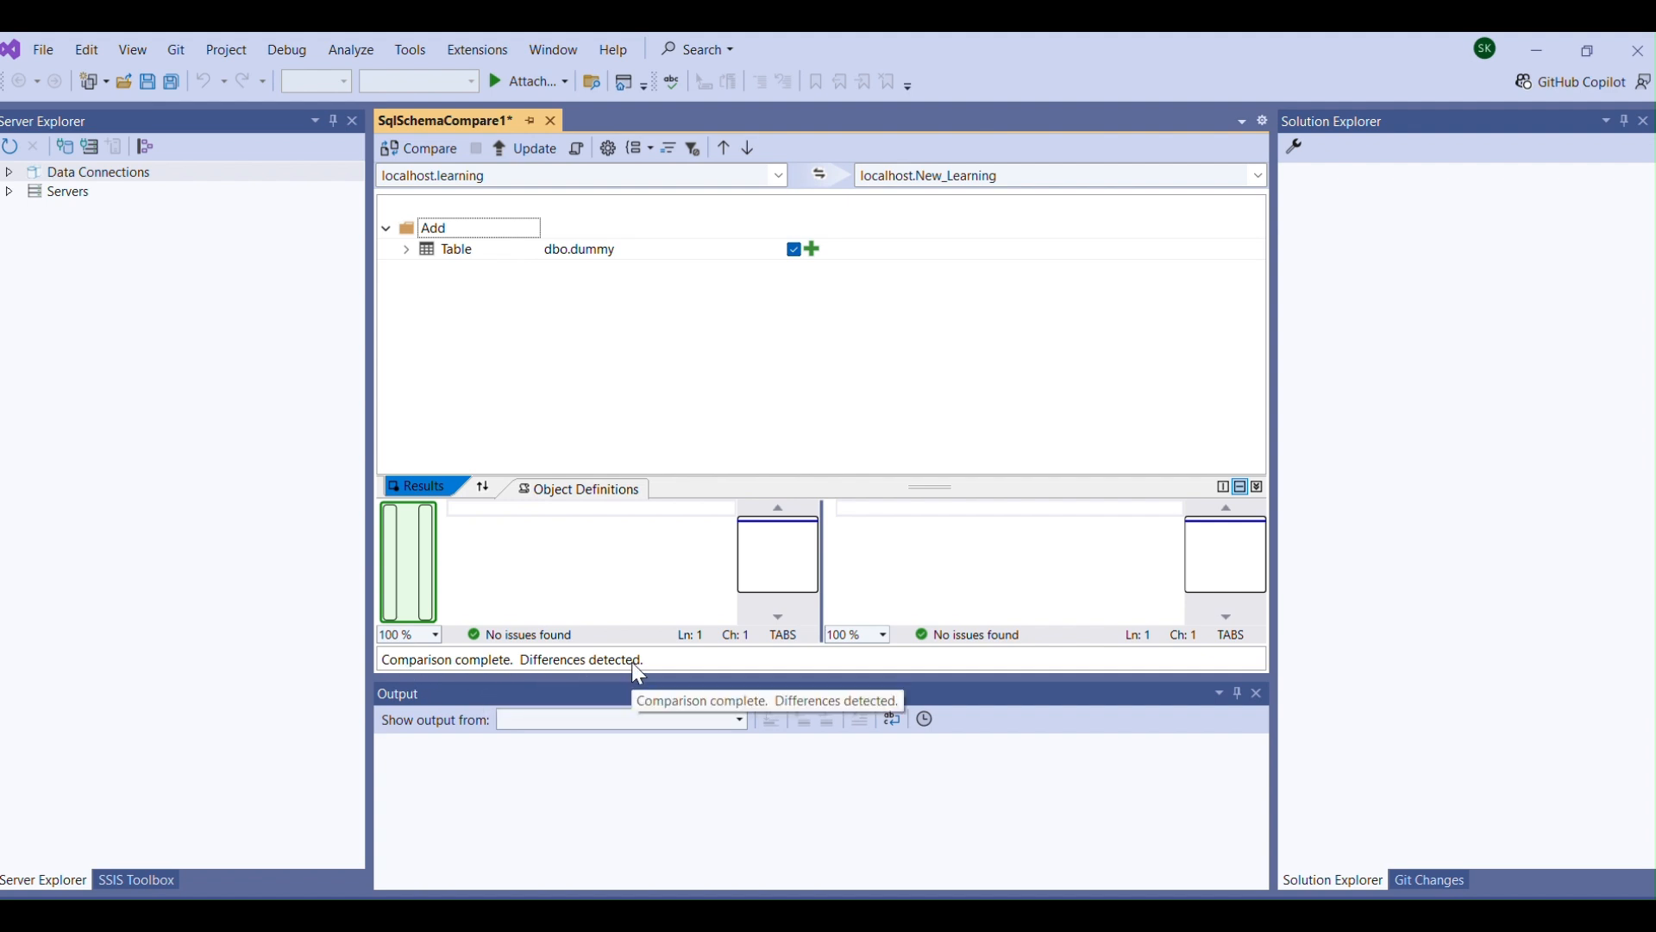
pyautogui.click(568, 249)
pyautogui.click(573, 257)
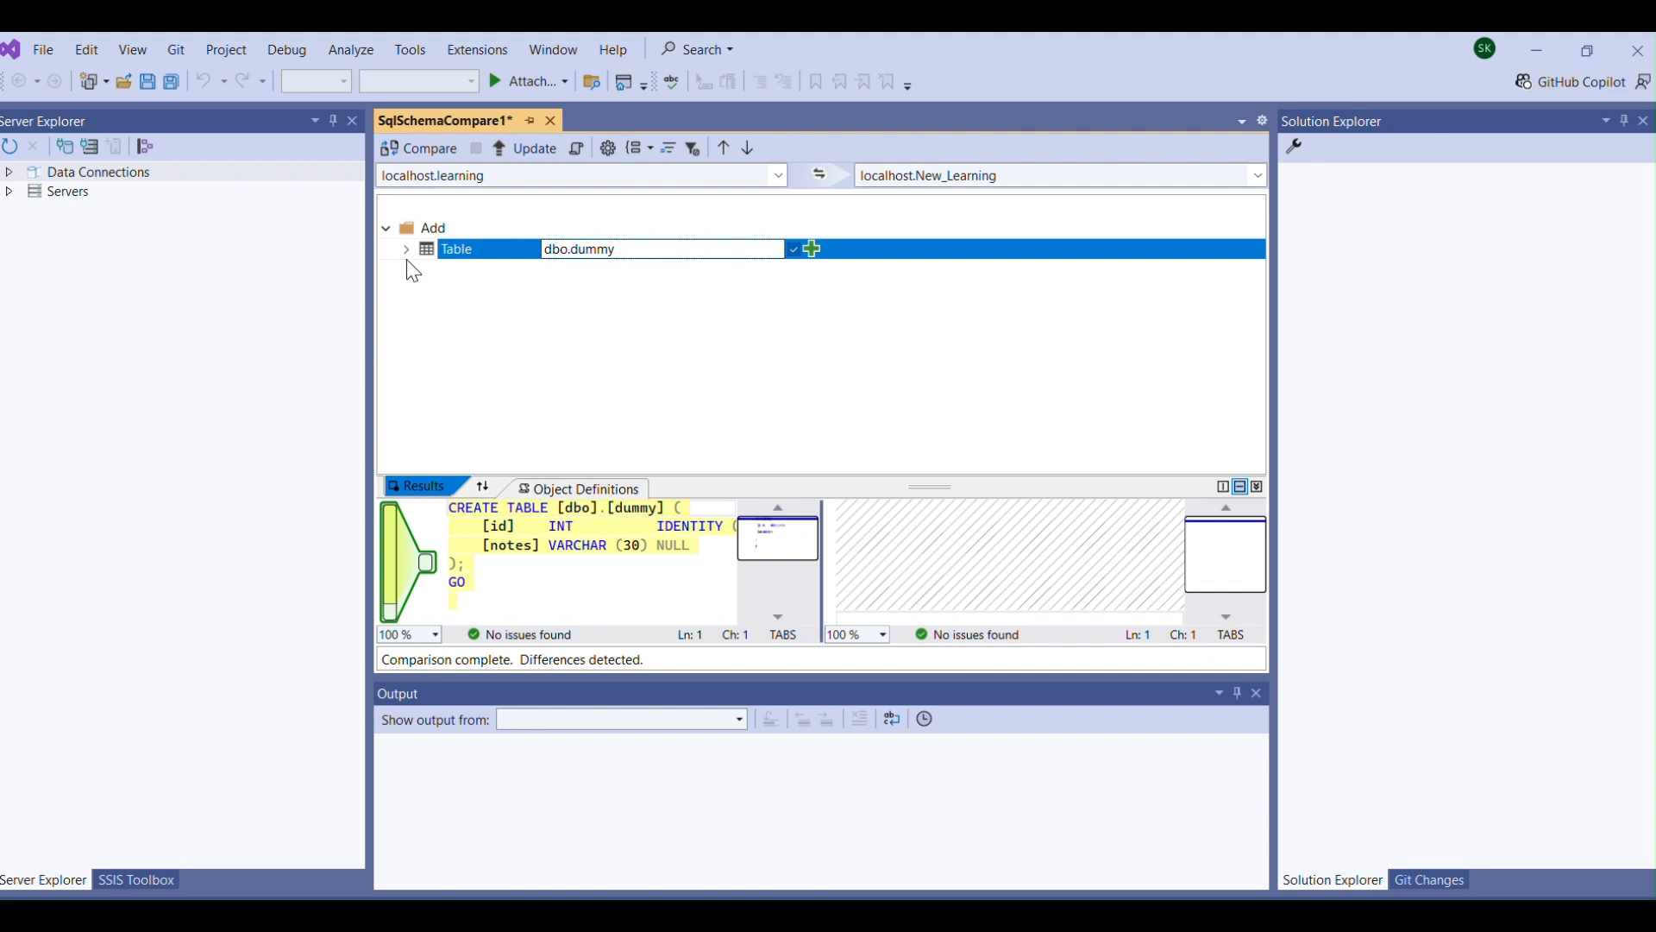
# Update the New_Learning target with the dbo.dummy table from the source and confirm the update.
pyautogui.click(814, 252)
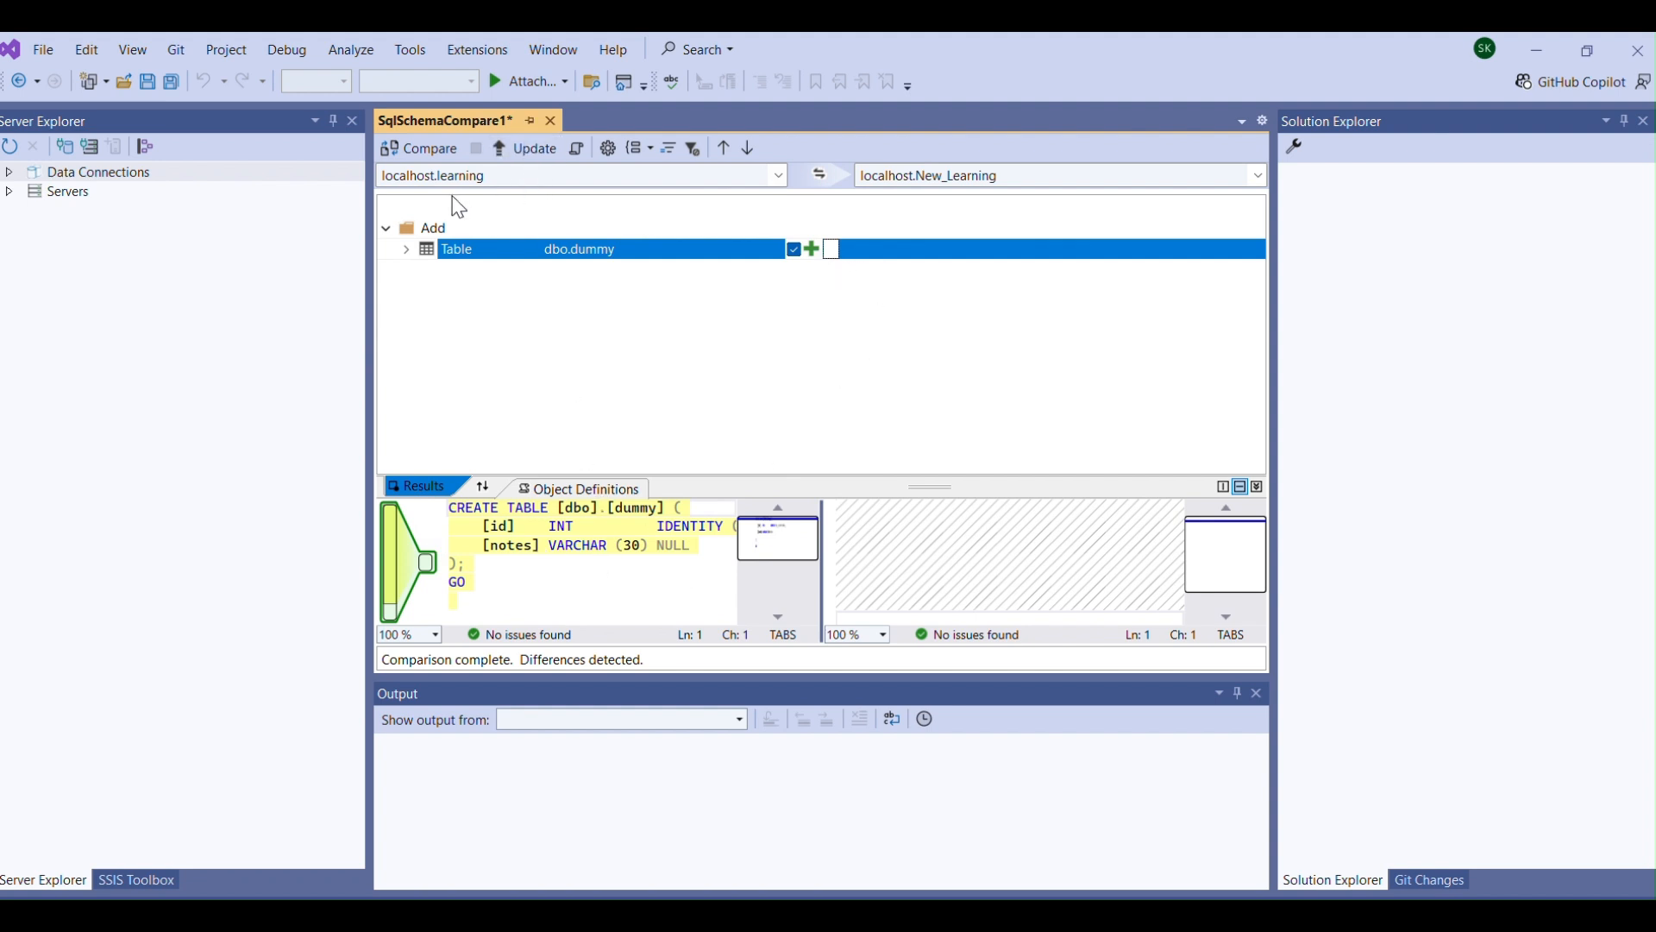
pyautogui.click(533, 155)
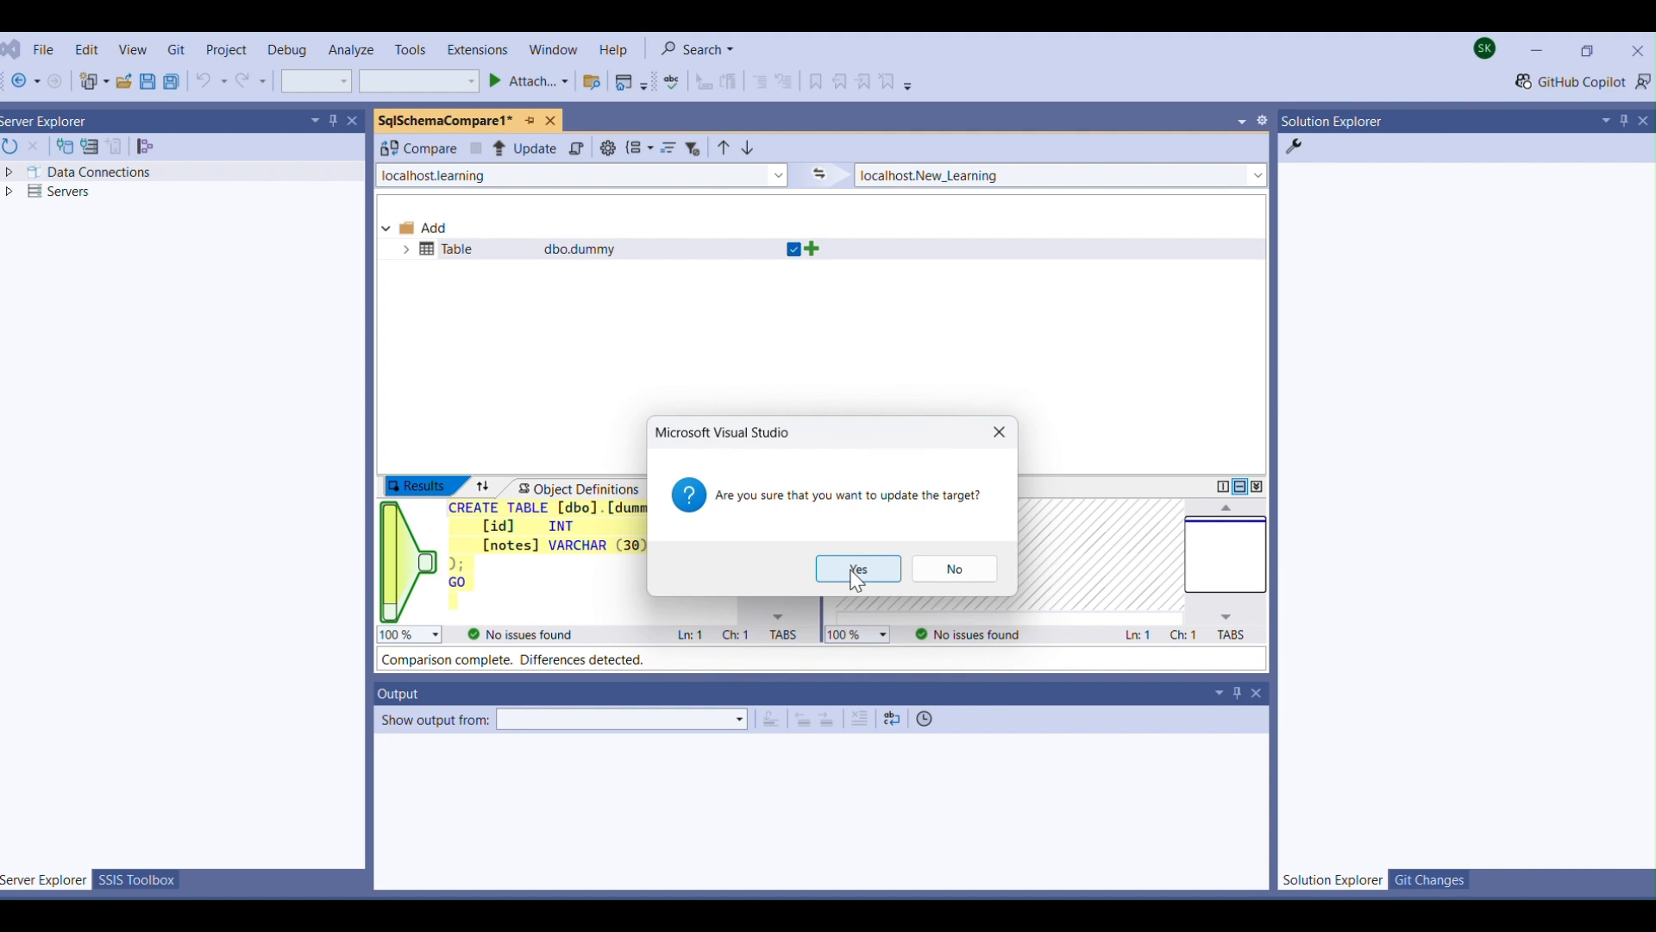
pyautogui.click(857, 576)
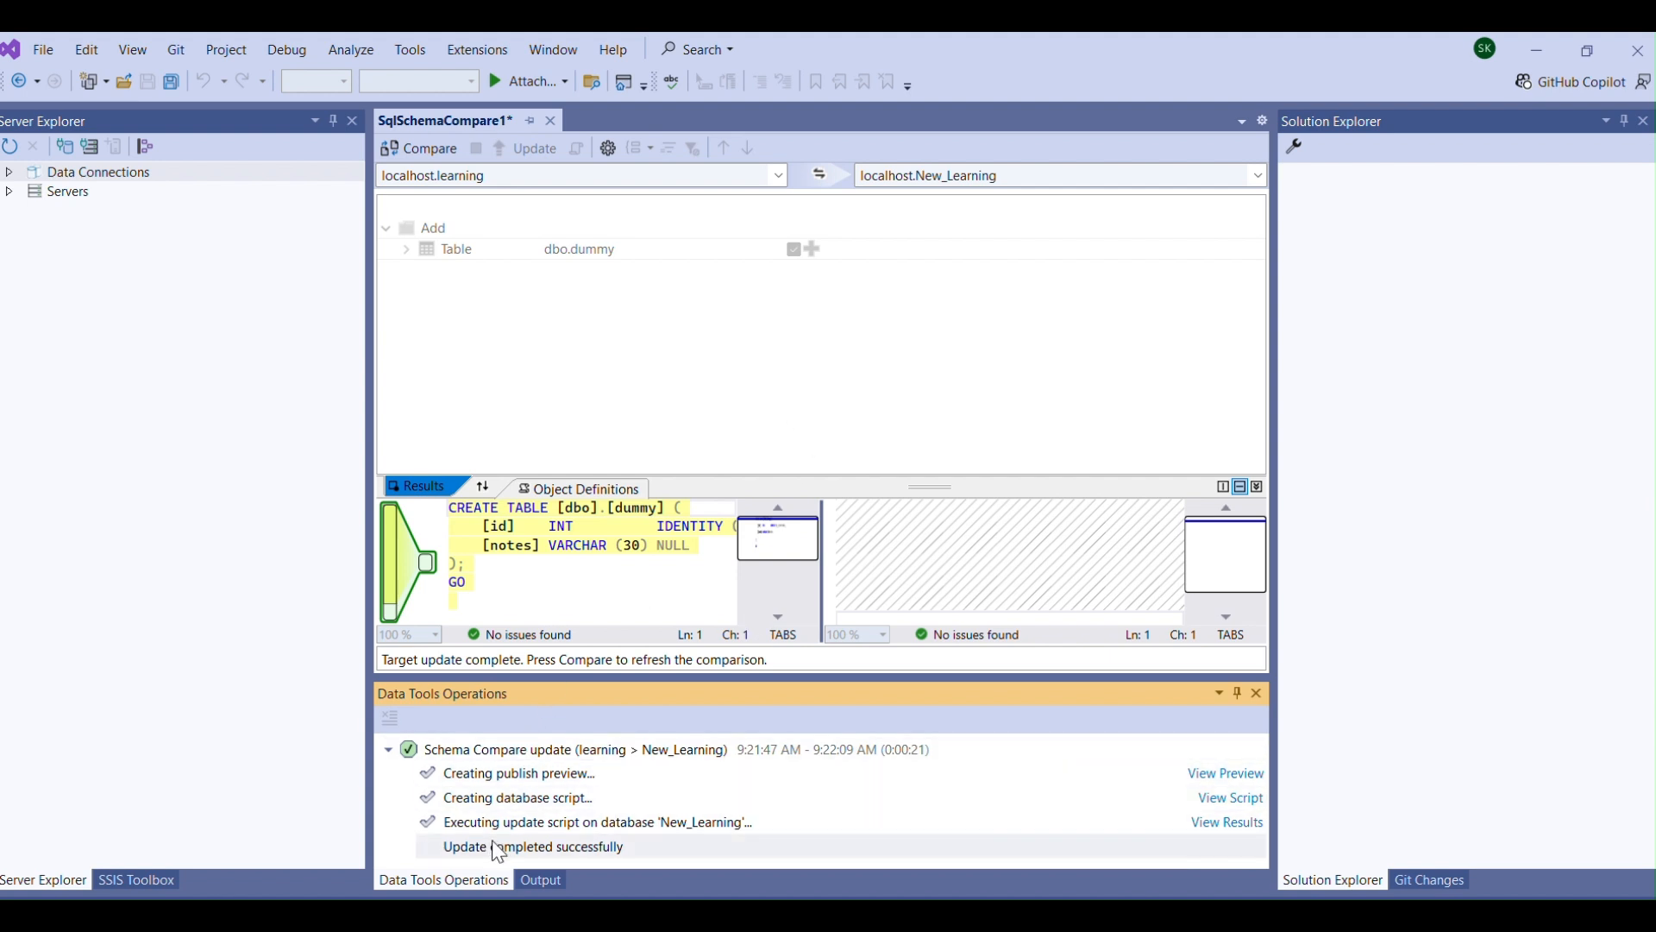
# Close the SqlSchemaCompare1 comparison without saving it and start a new schema comparison.
pyautogui.click(551, 122)
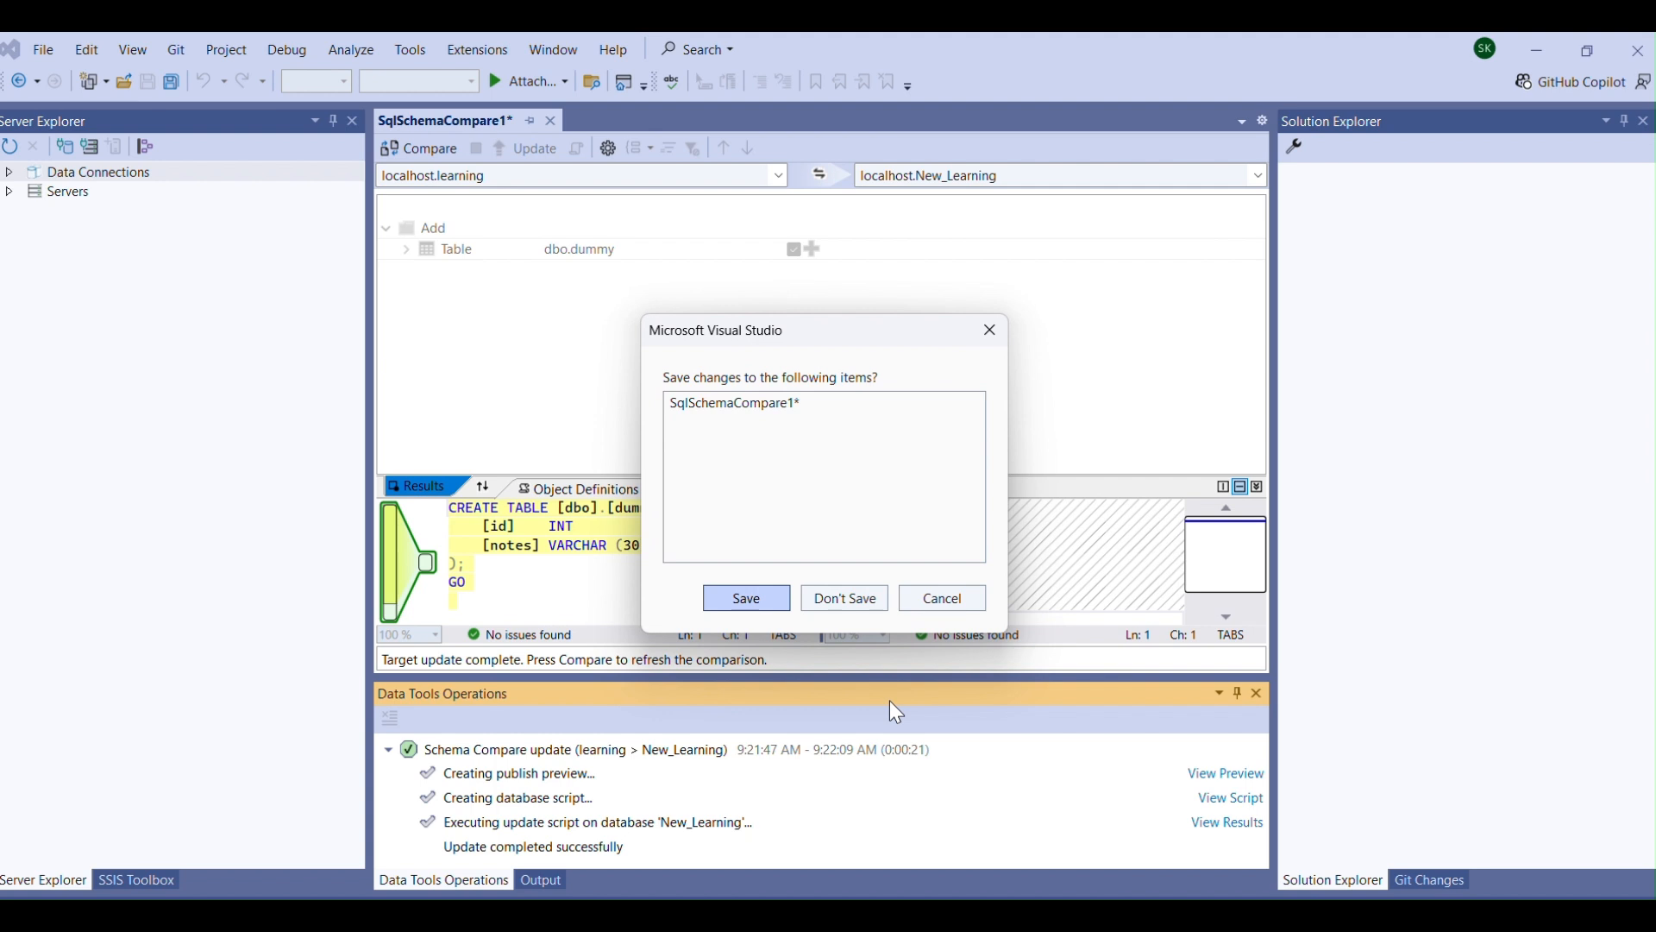
pyautogui.click(841, 601)
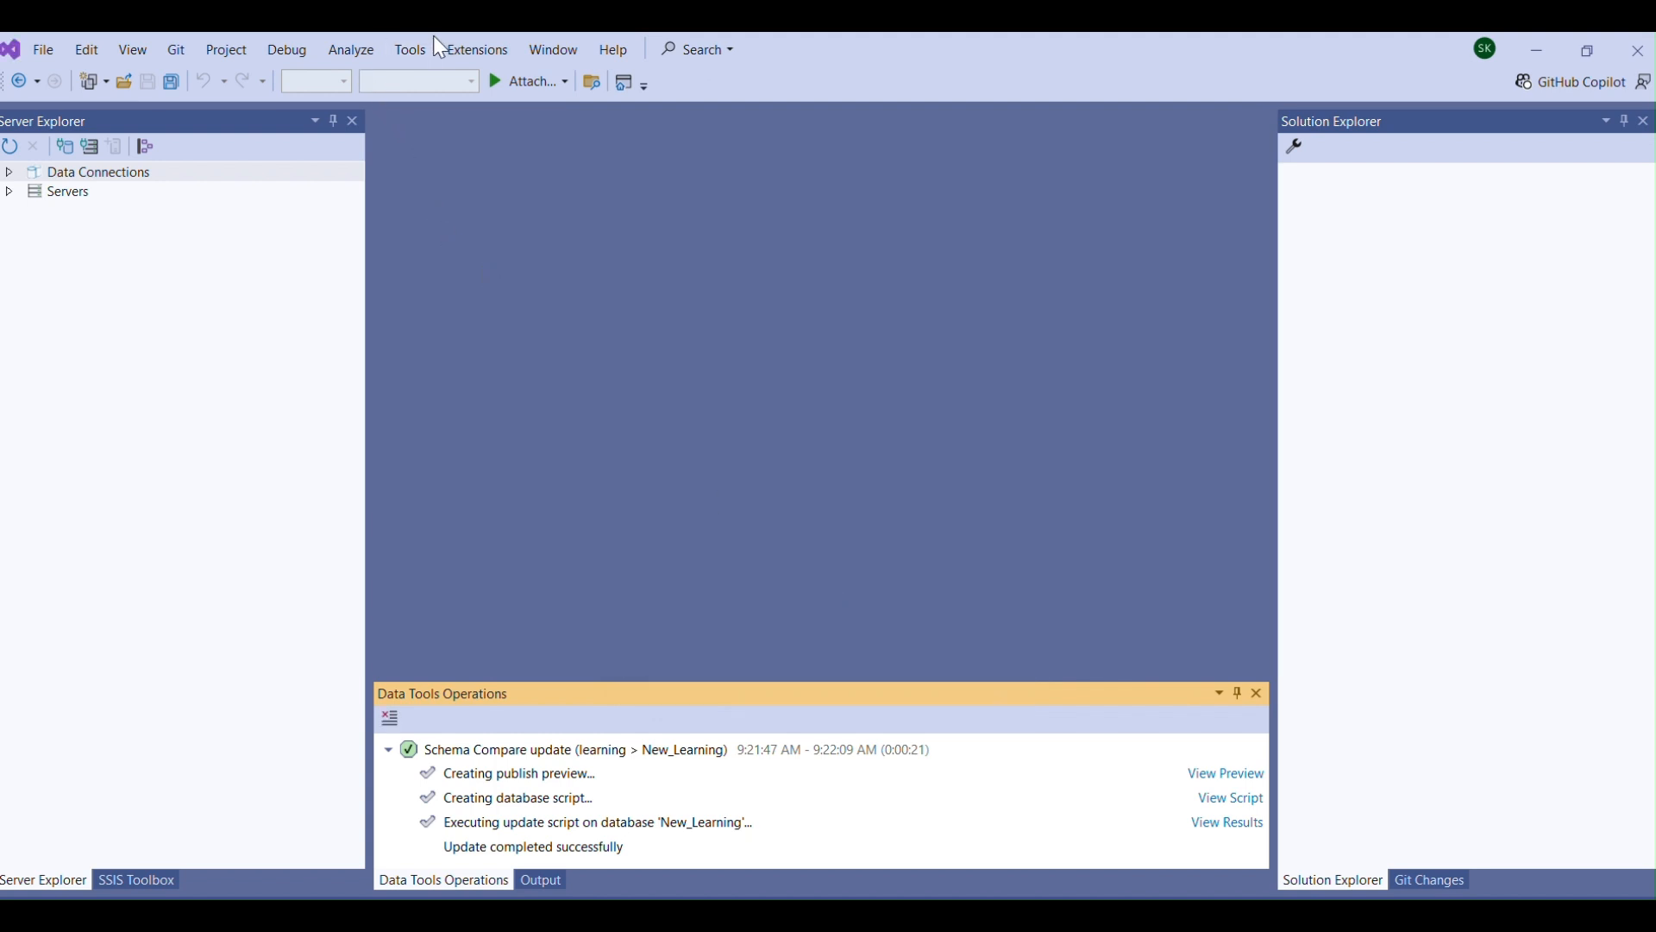
pyautogui.moveTo(433, 35); pyautogui.dragTo(405, 55)
pyautogui.click(403, 55)
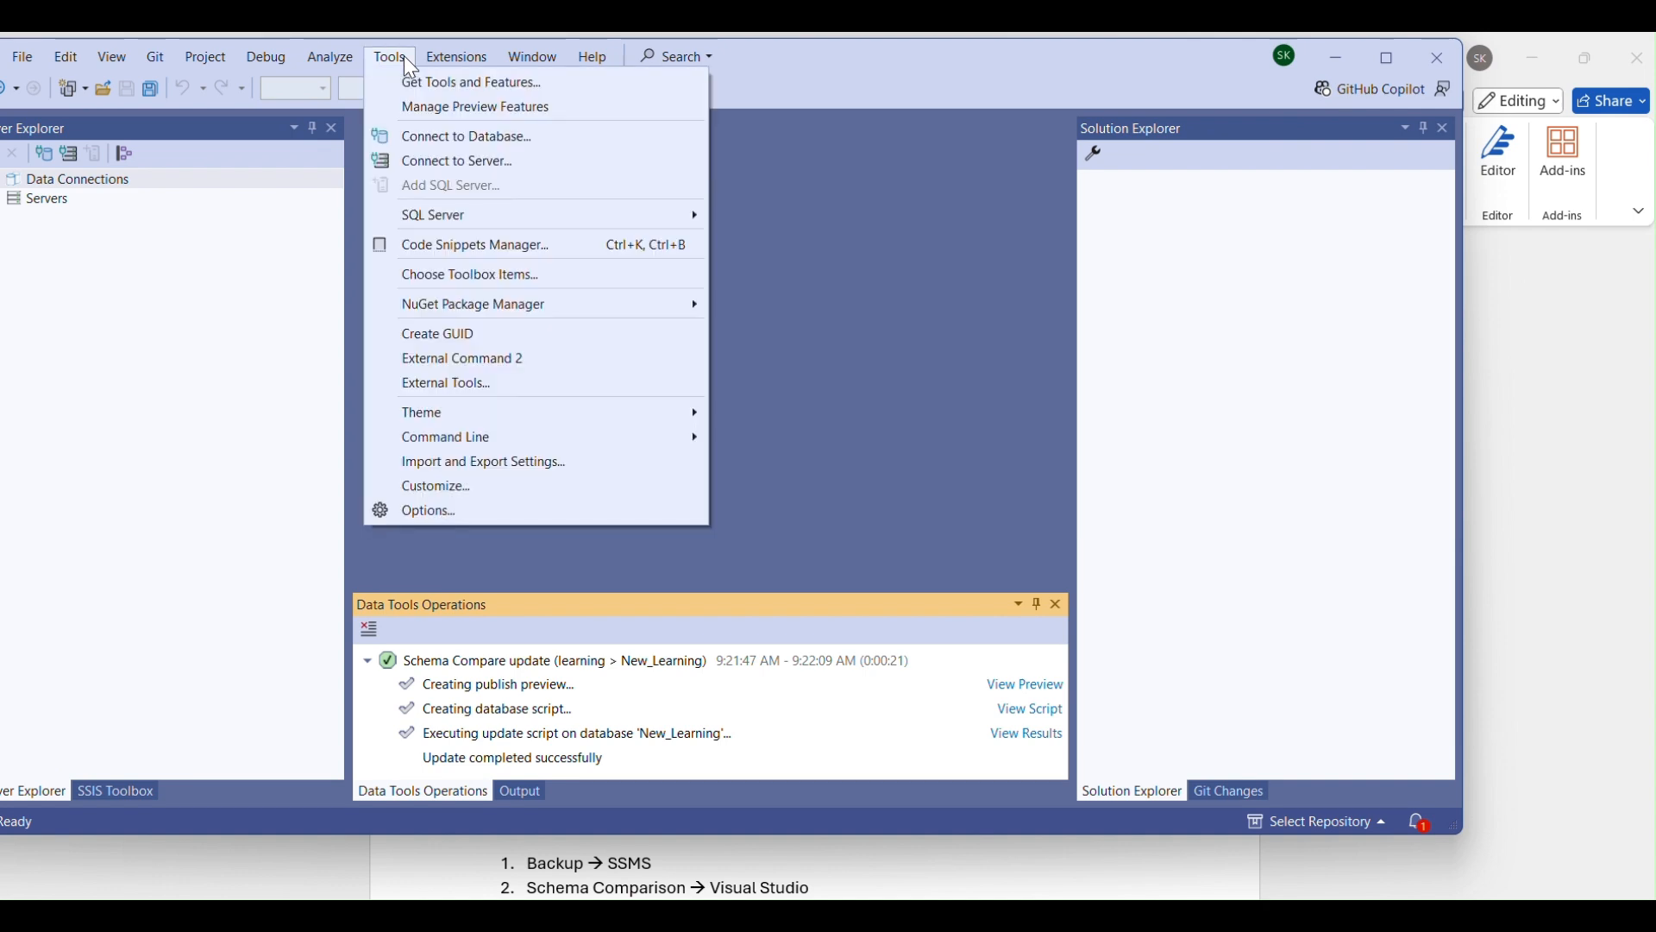
pyautogui.moveTo(499, 214)
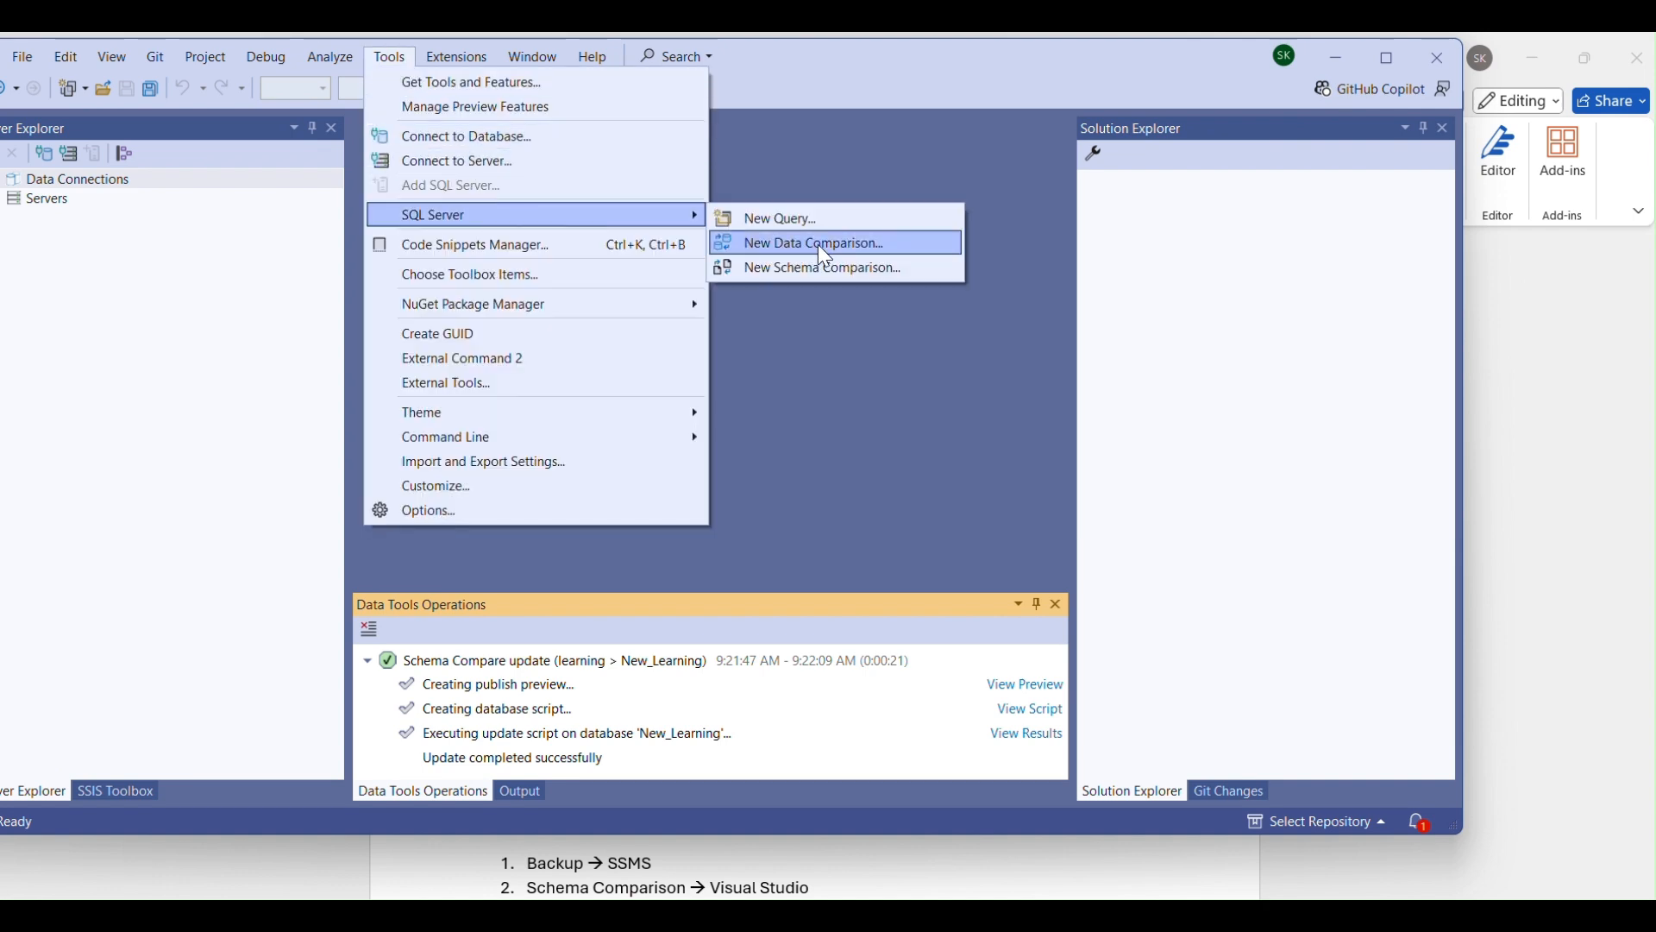
pyautogui.click(820, 266)
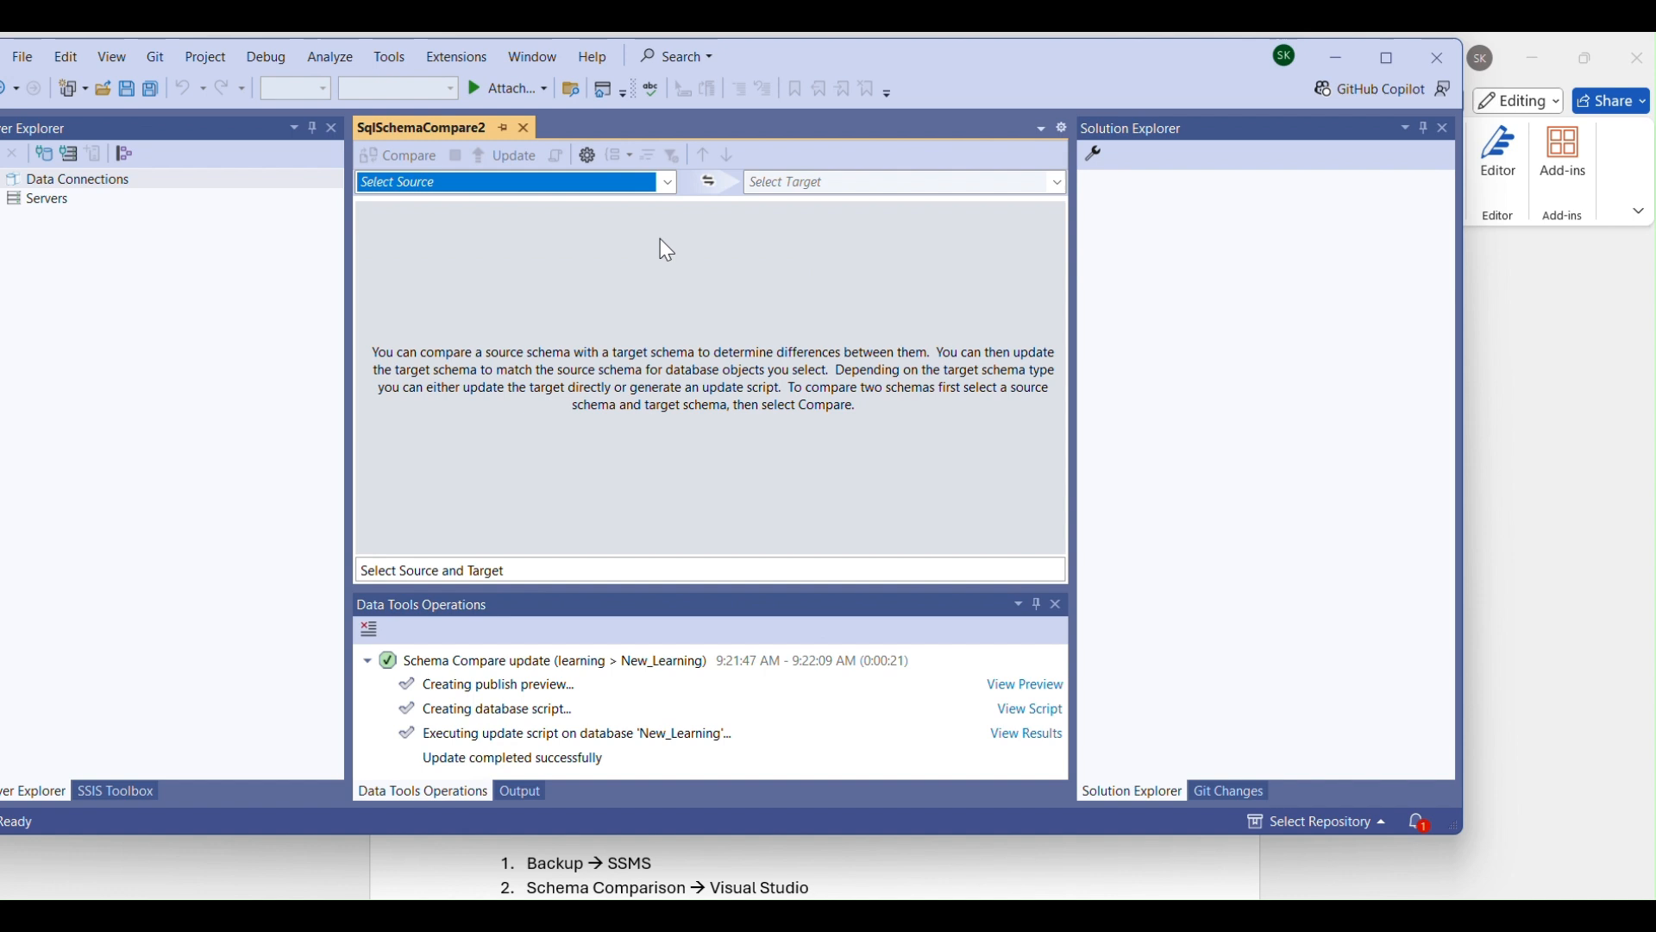
# Set the learning database on localhost as the source schema, using its recent connection.
pyautogui.click(669, 182)
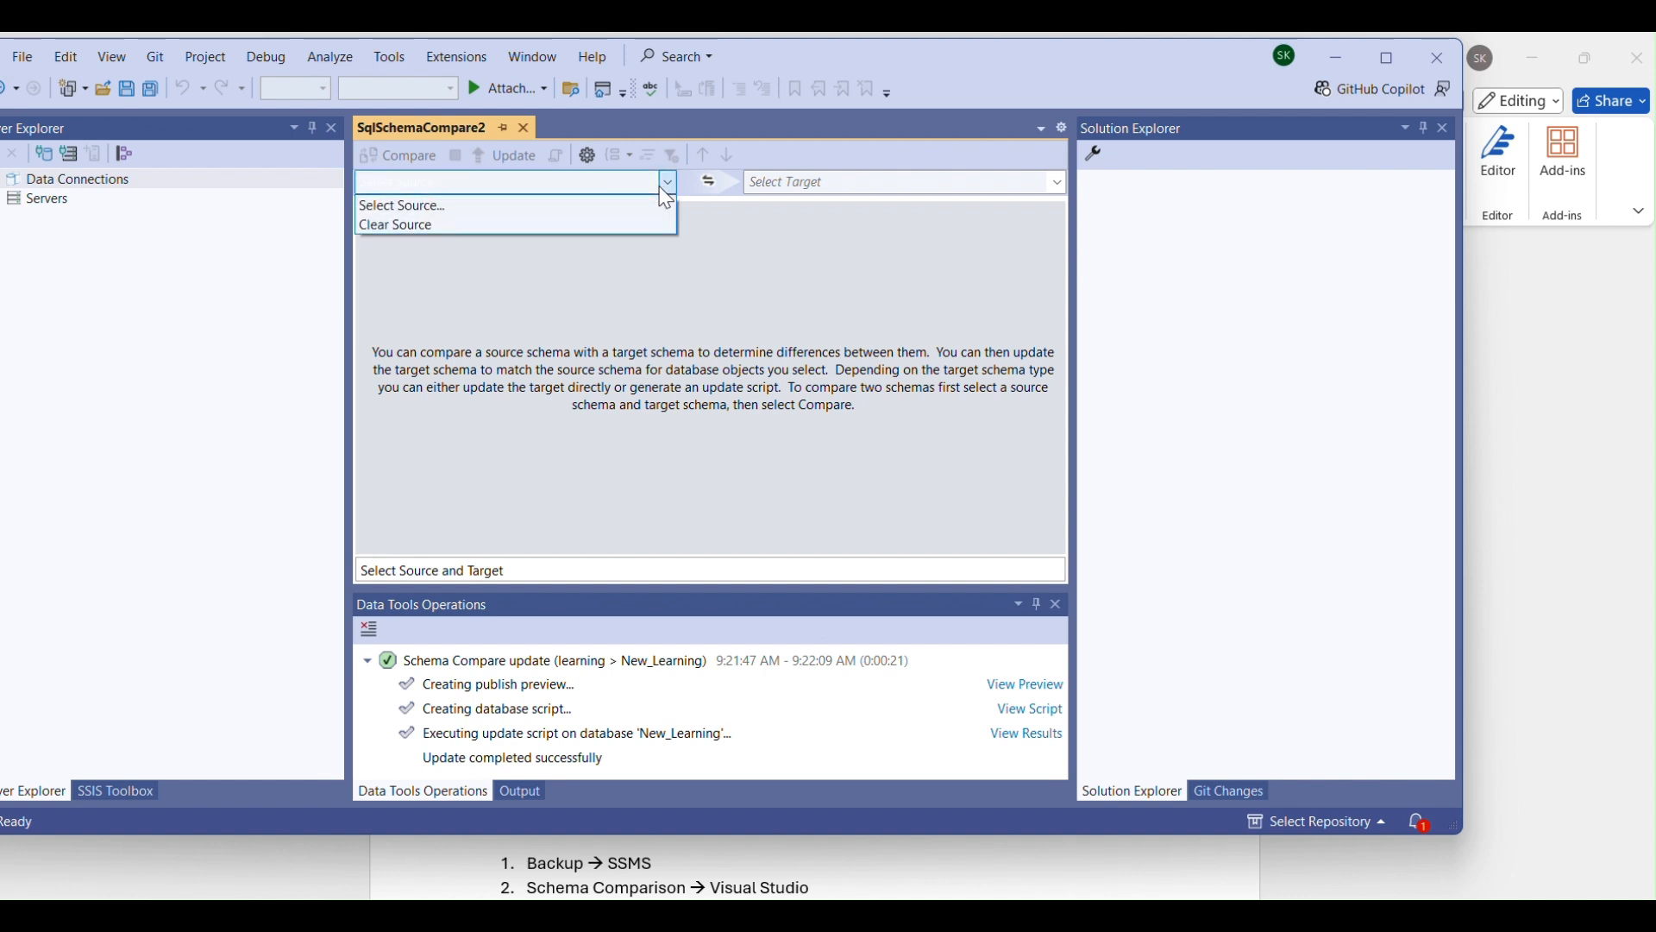
pyautogui.click(572, 206)
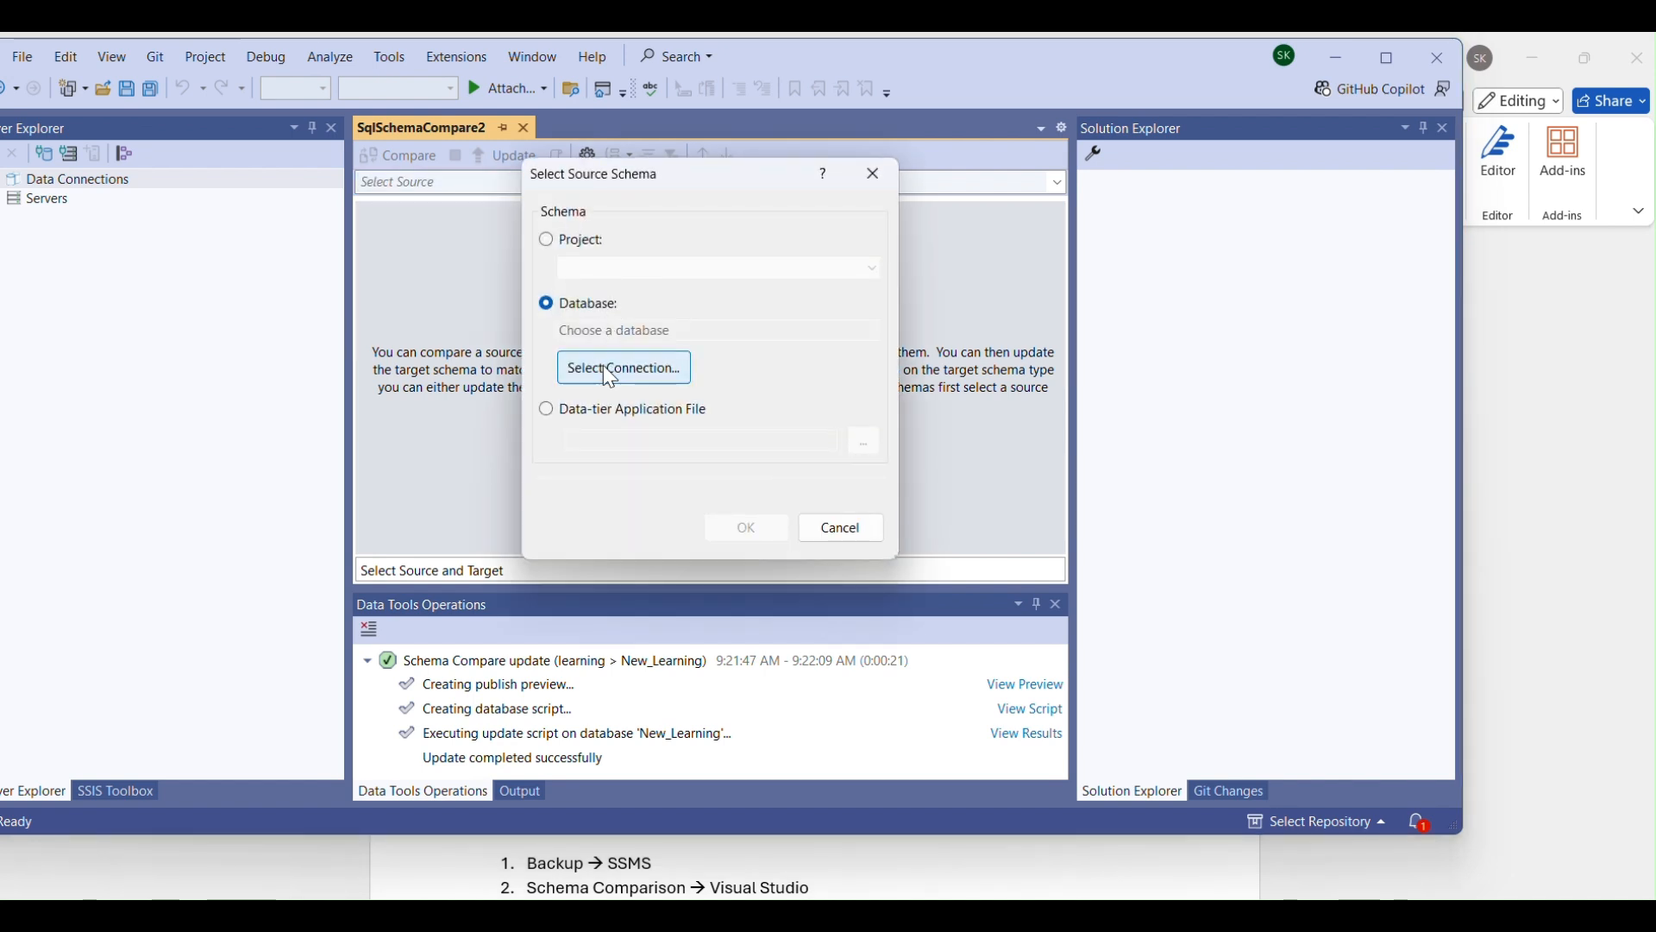
pyautogui.click(603, 365)
pyautogui.click(572, 226)
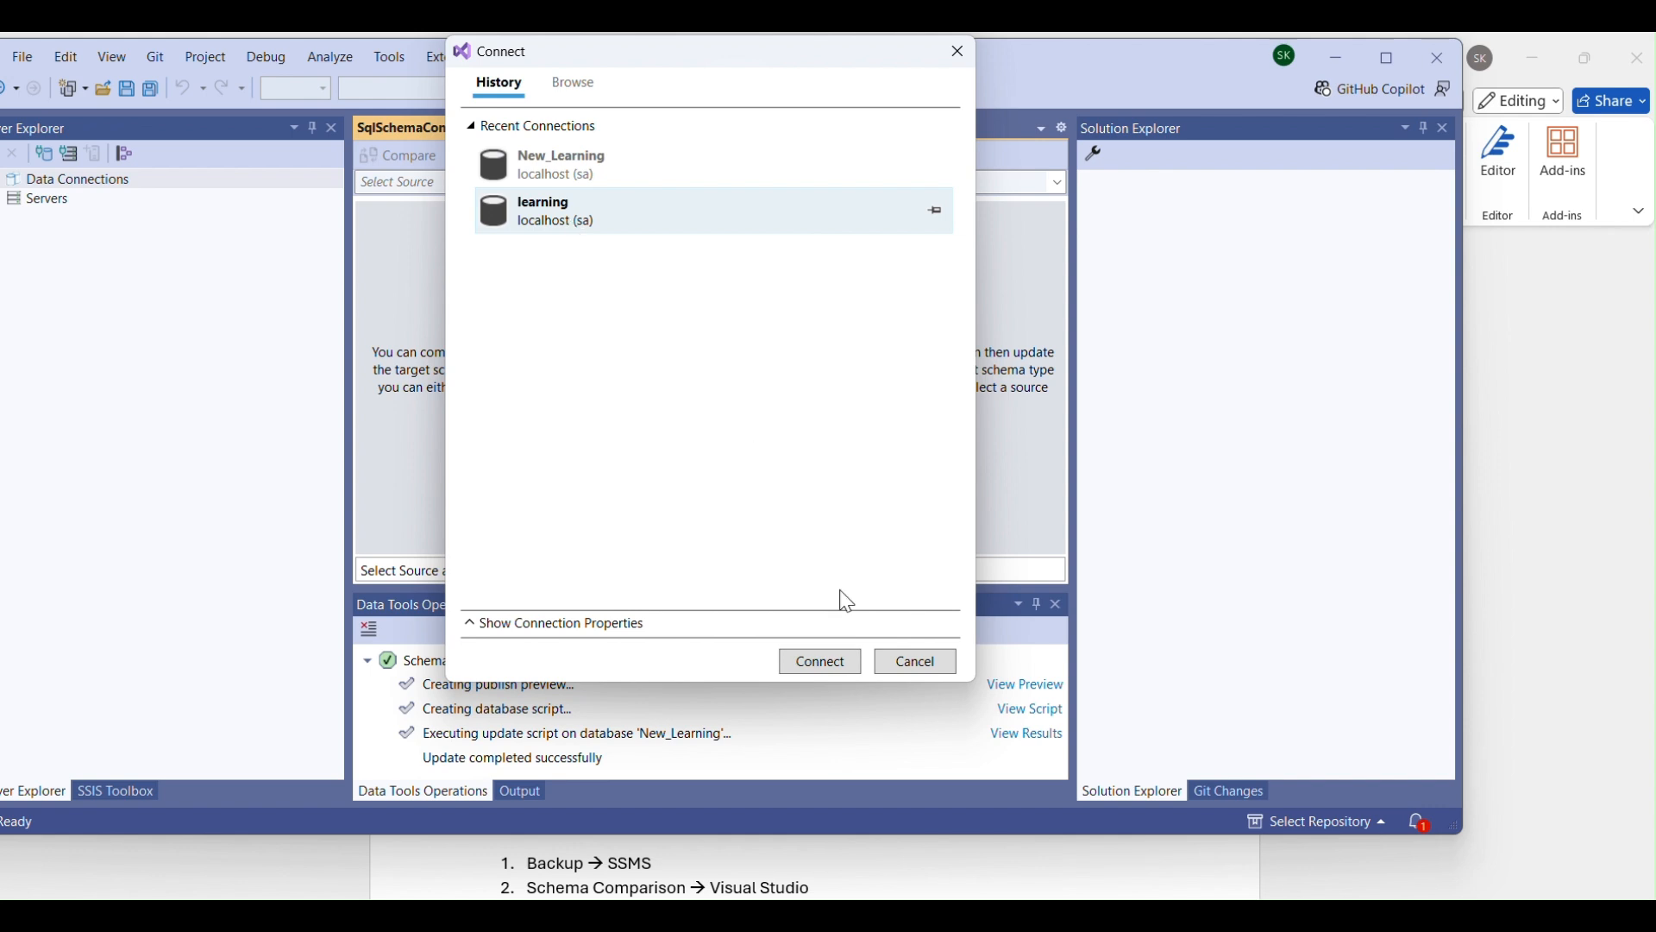
pyautogui.click(828, 663)
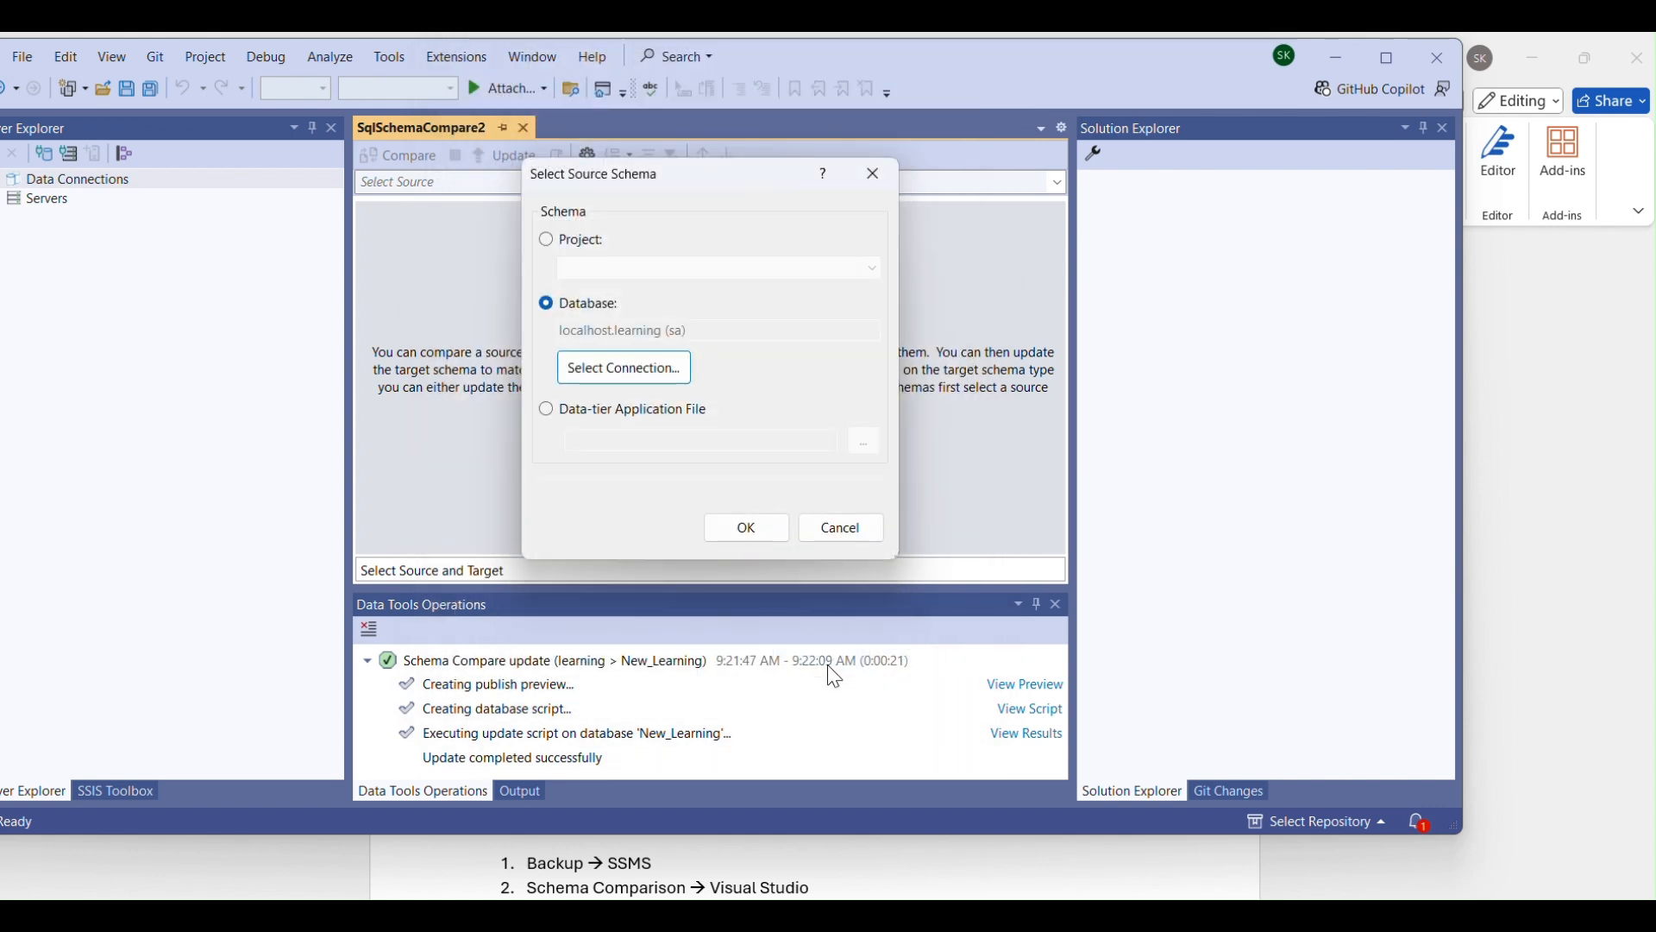
pyautogui.click(758, 529)
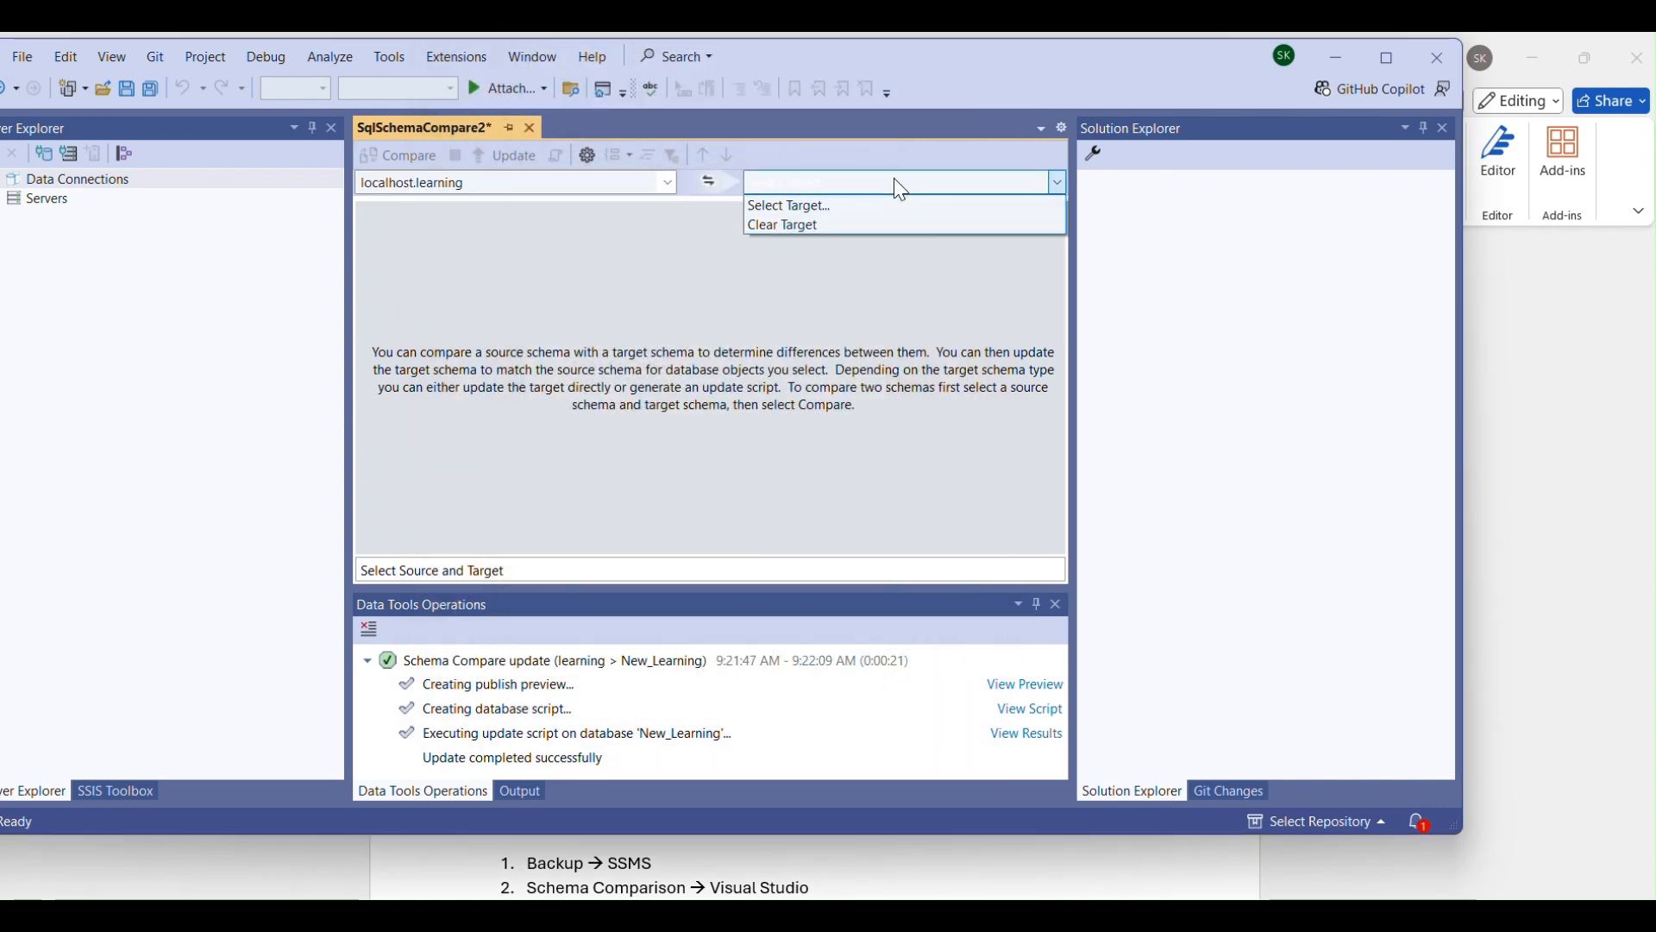
# For the target schema, choose the recent New_Learning connection and try to connect.
pyautogui.click(844, 207)
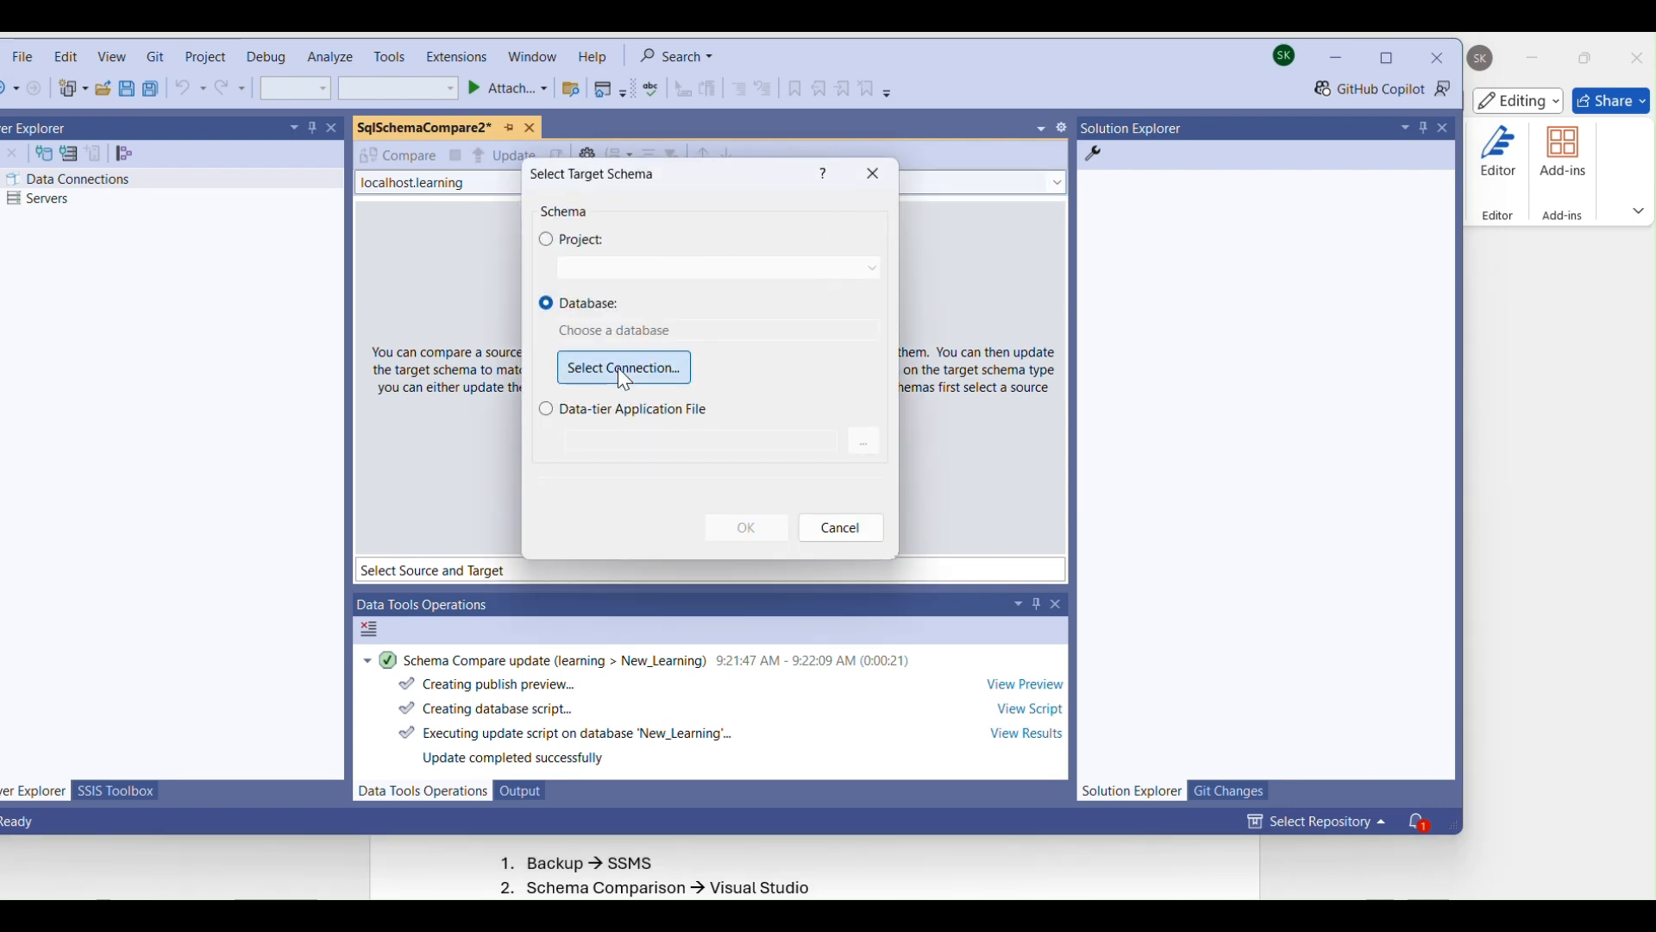
pyautogui.click(621, 368)
pyautogui.click(556, 216)
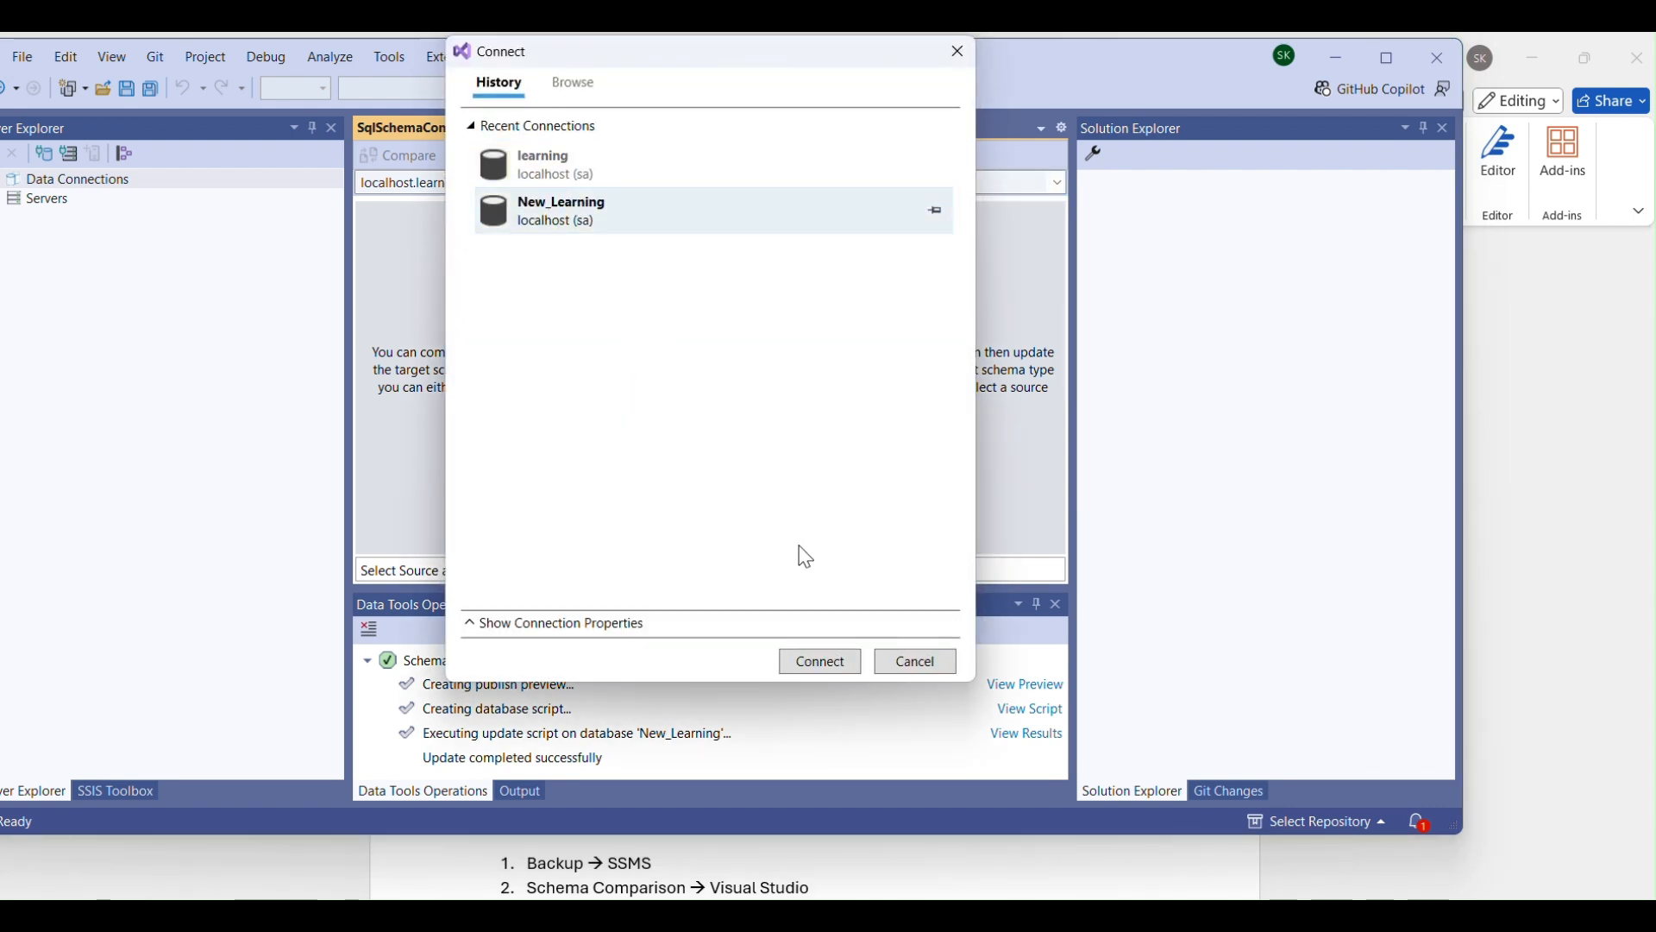
pyautogui.click(814, 662)
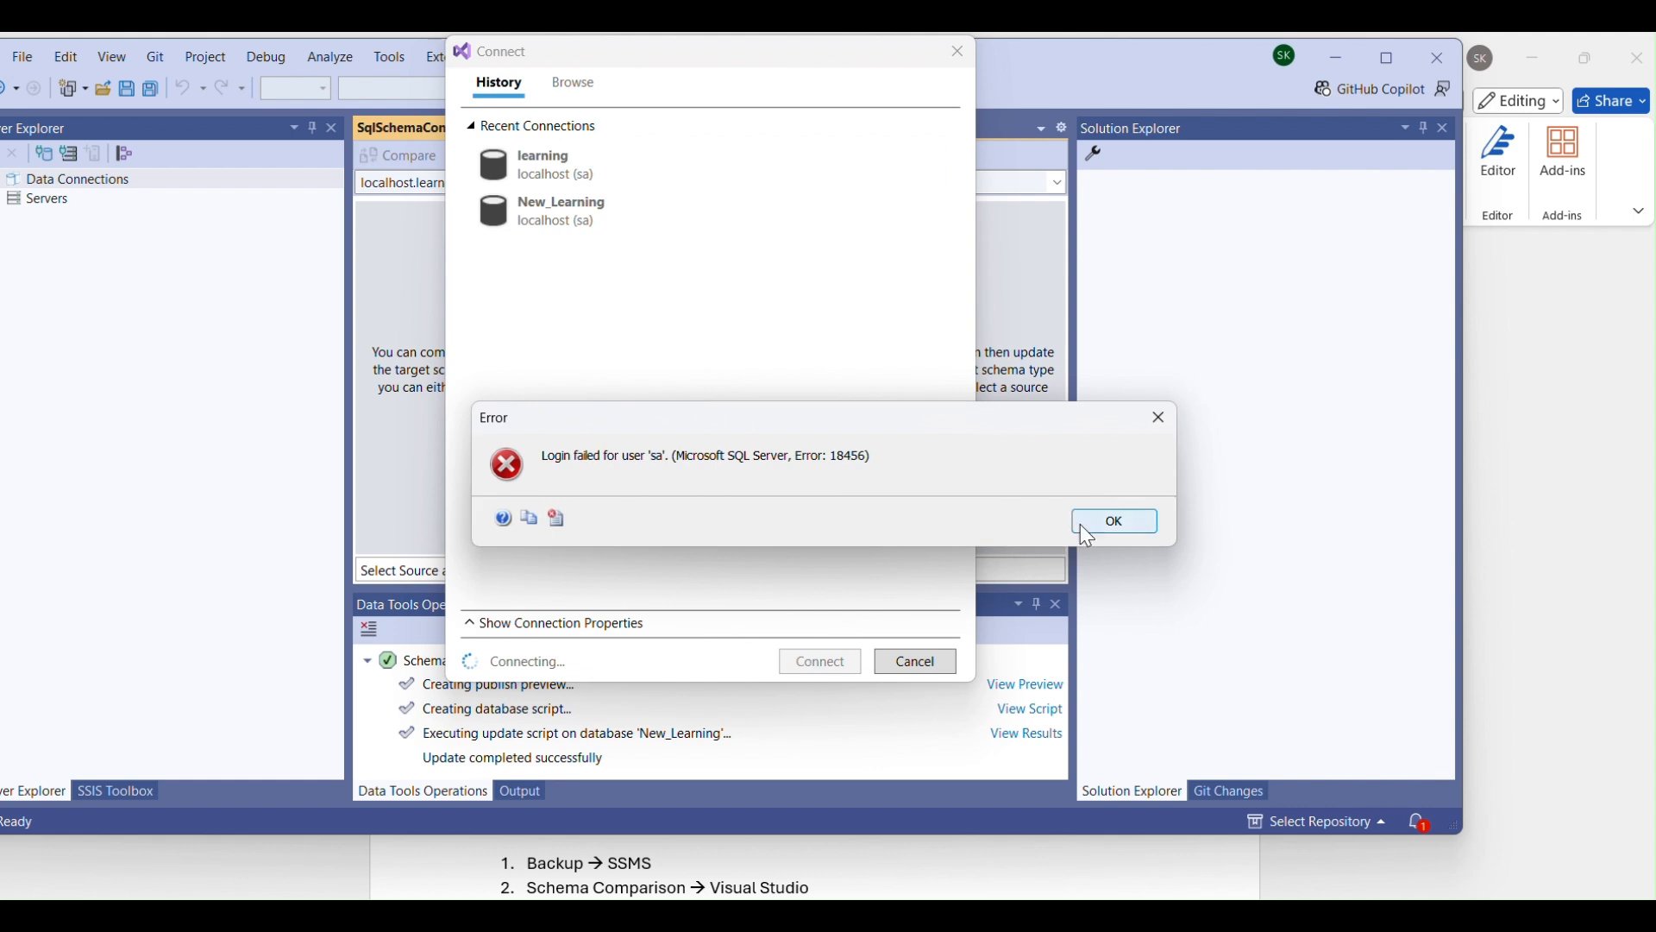
pyautogui.click(1114, 523)
# Enter the account password in the New_Learning connection properties, connect, and accept the database as the target schema.
pyautogui.click(595, 623)
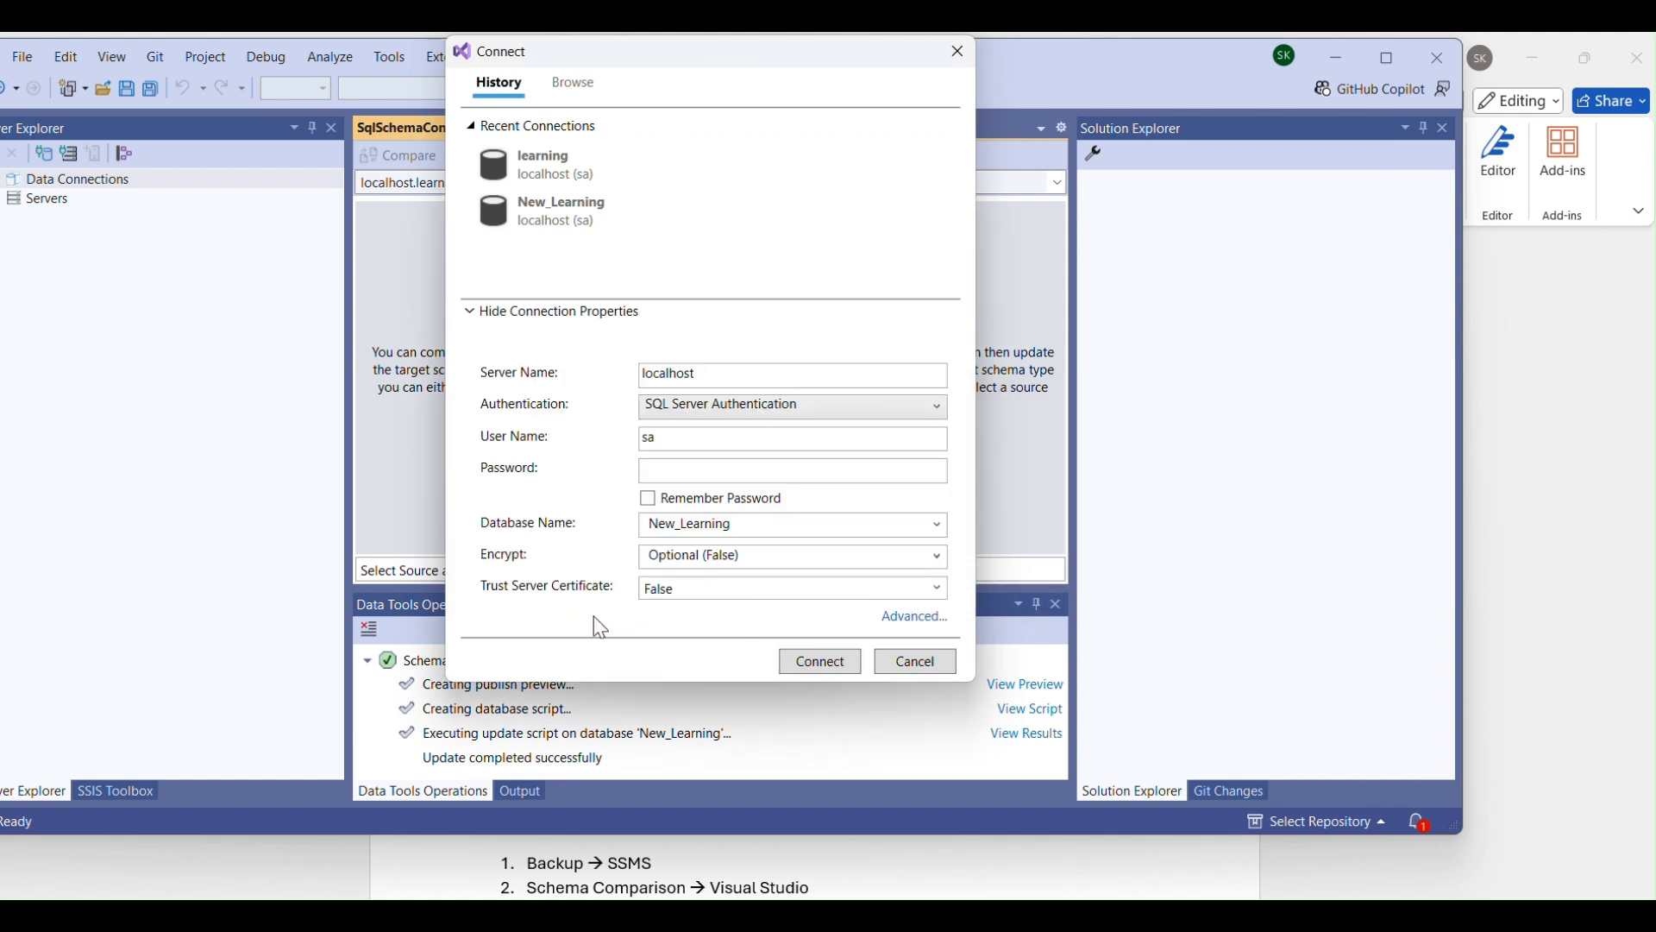
pyautogui.click(733, 471)
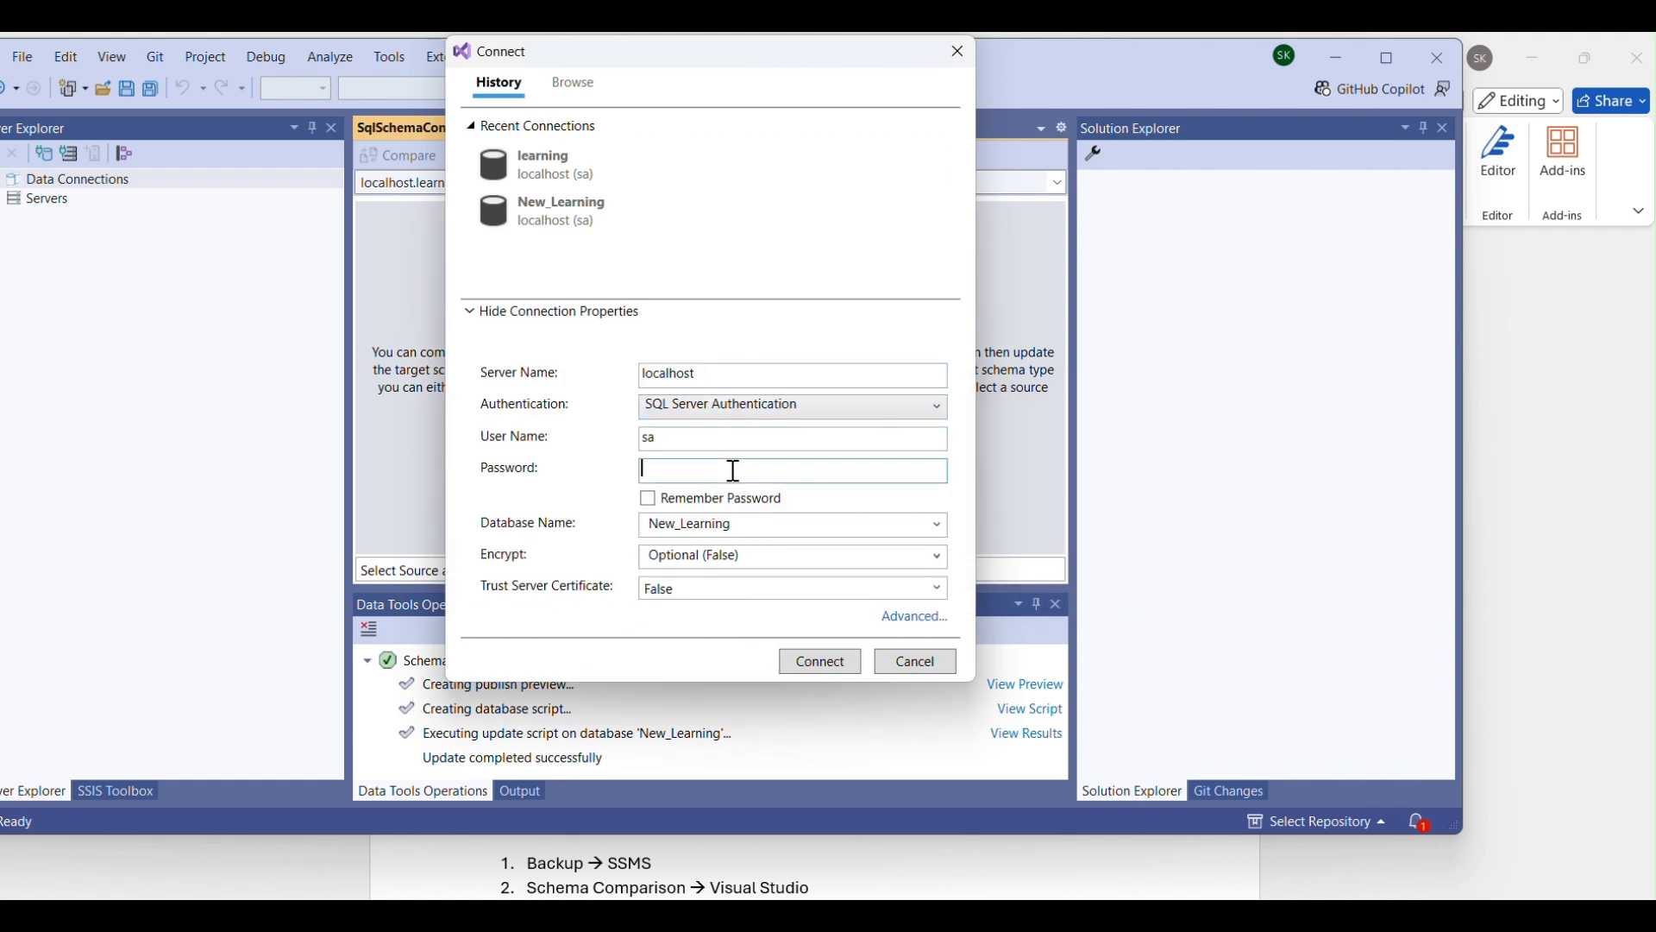
pyautogui.write('*******')
pyautogui.click(830, 668)
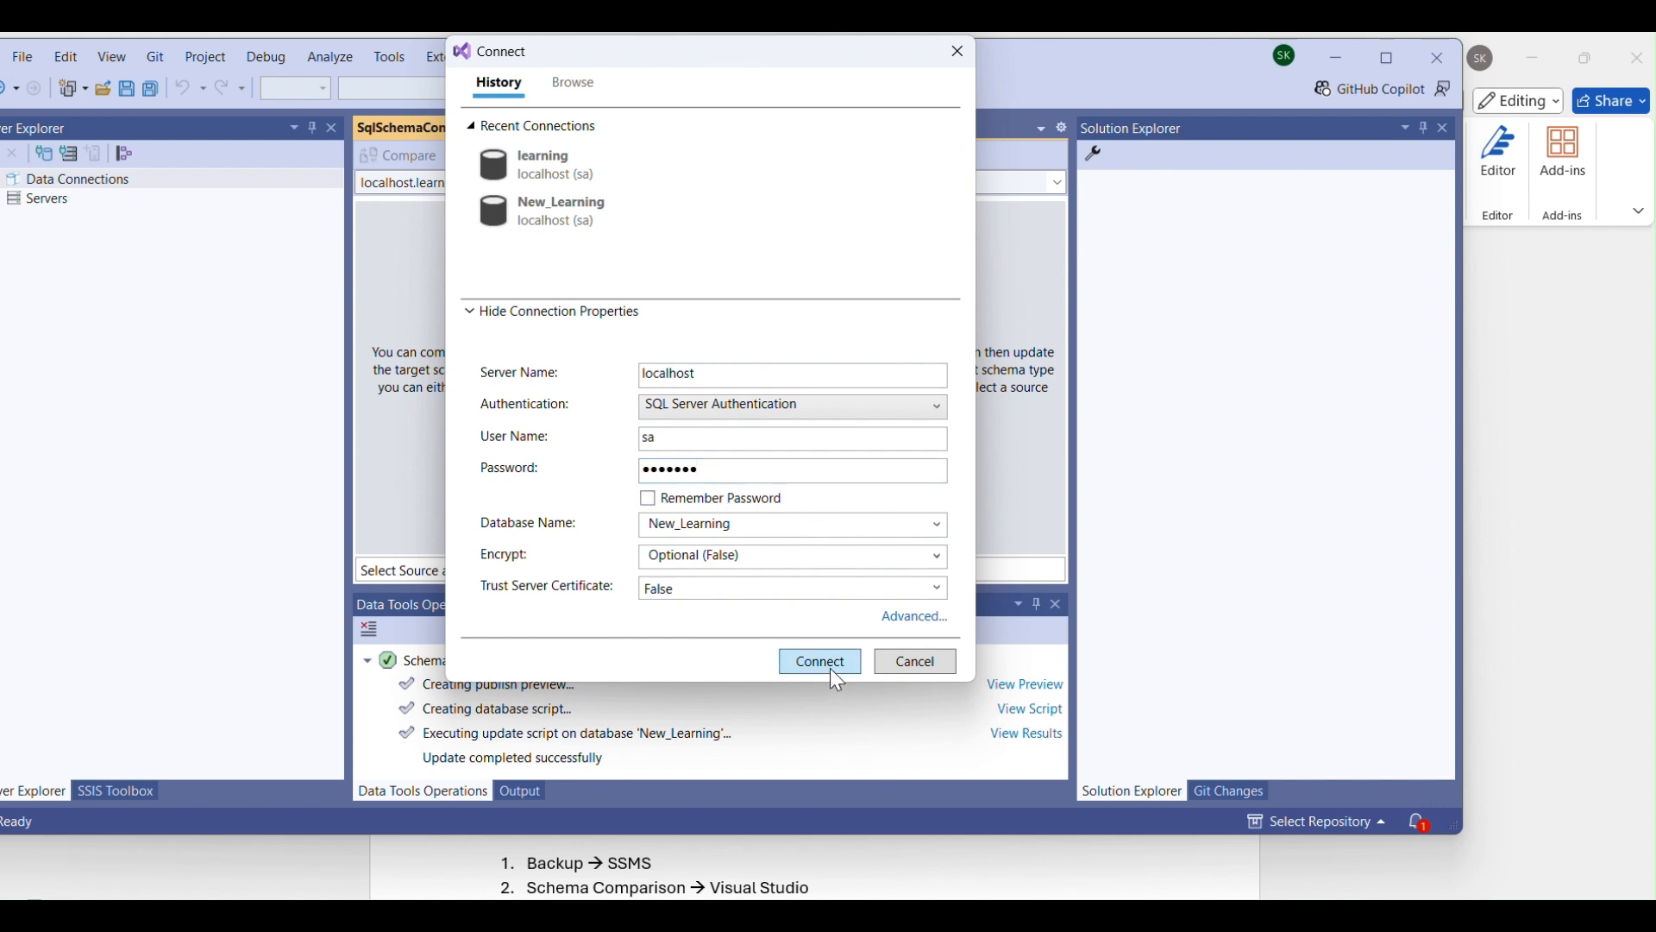
pyautogui.click(747, 532)
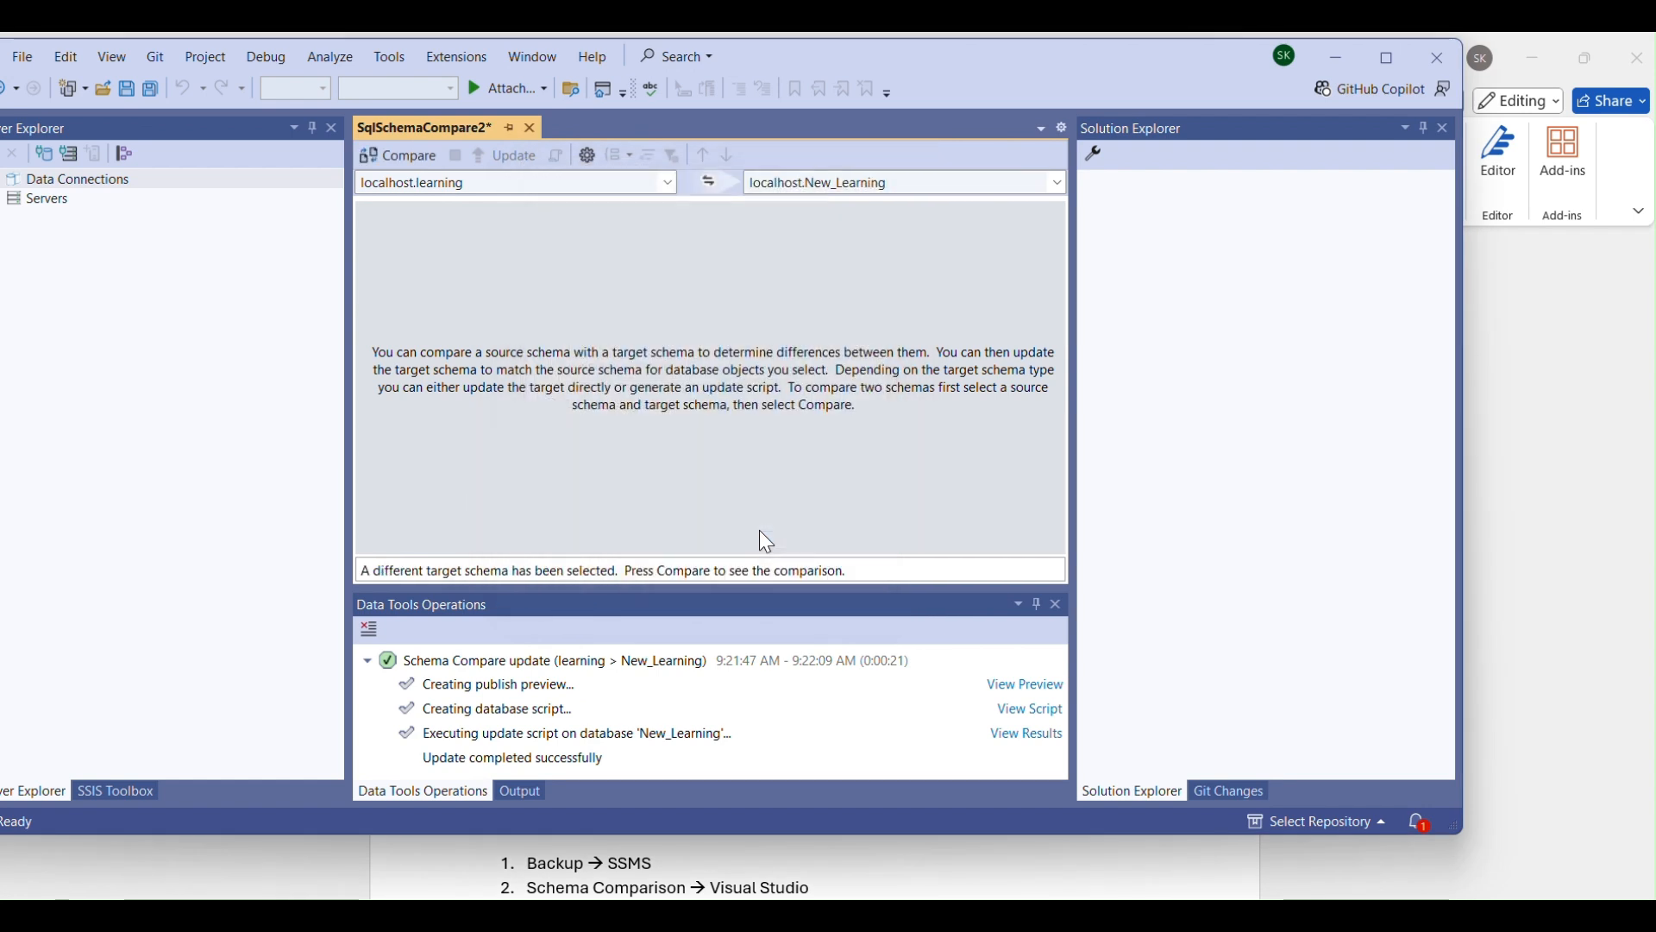
# Compare the learning schema with New_Learning and maximize the Visual Studio window.
pyautogui.click(415, 159)
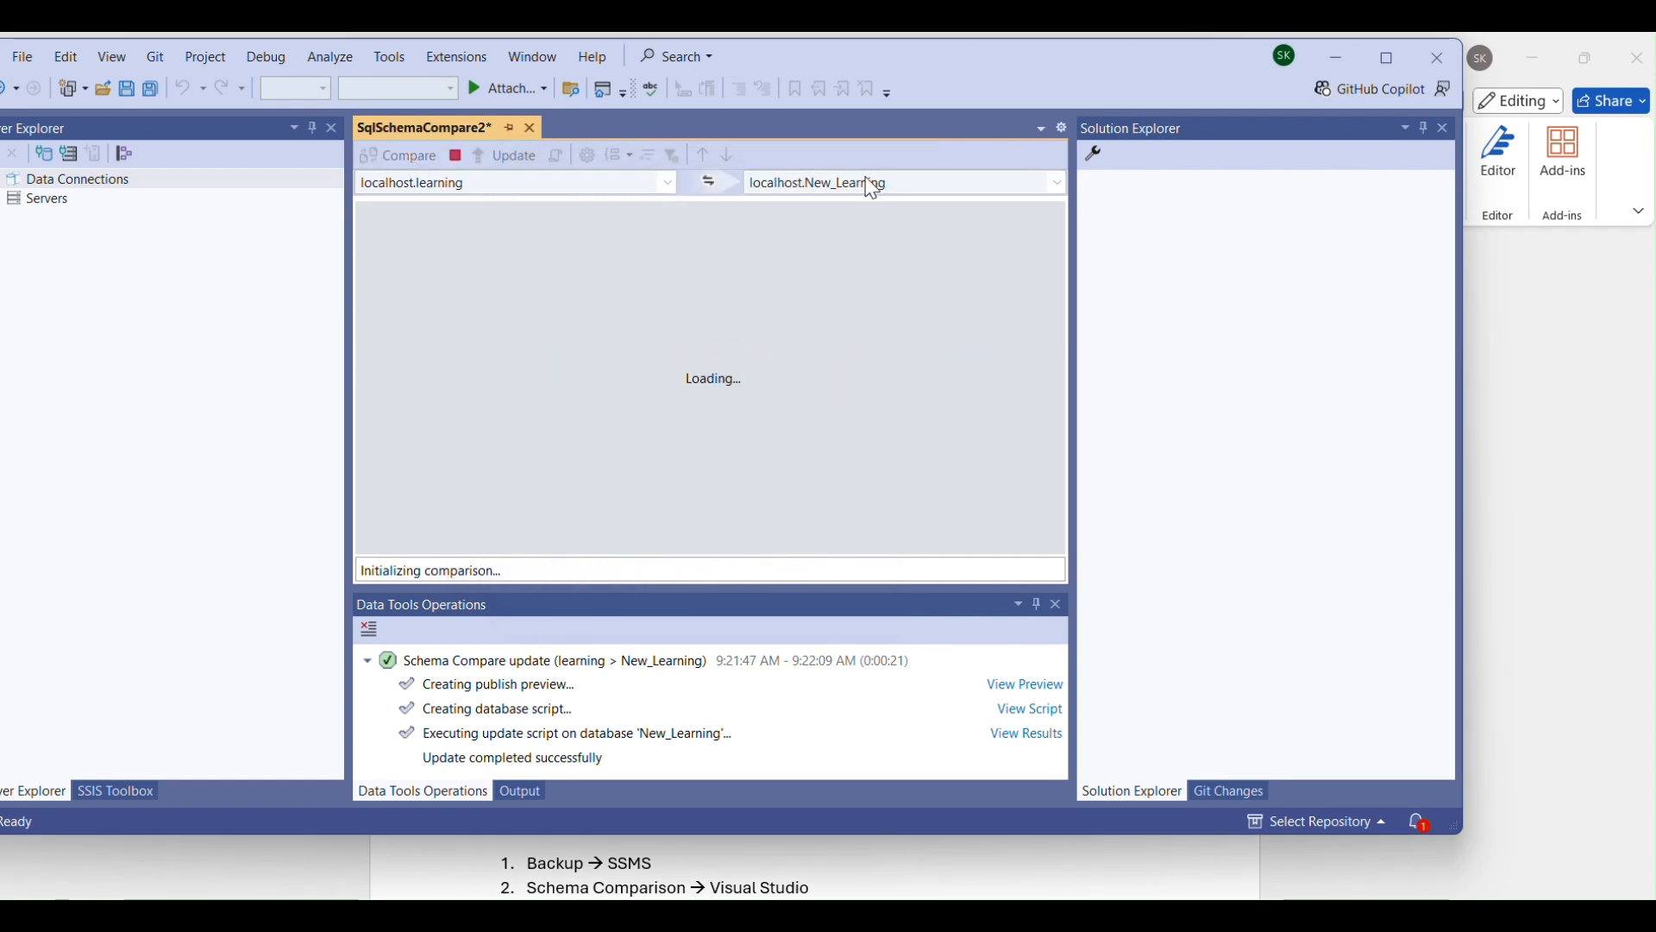
pyautogui.moveTo(1391, 69)
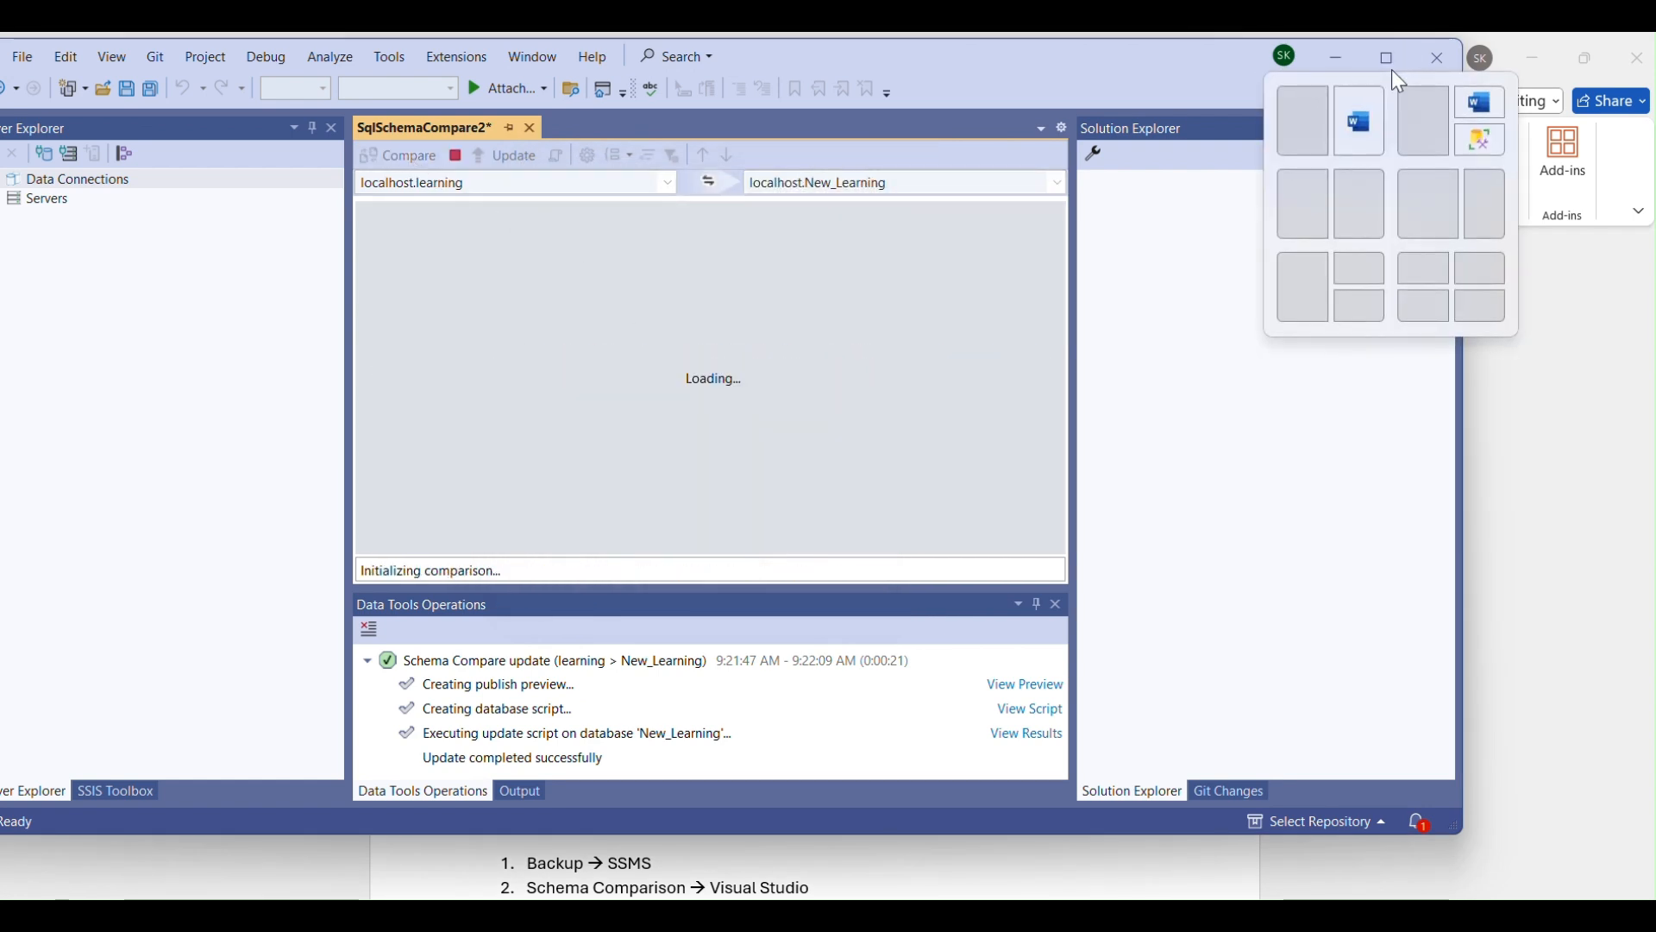
pyautogui.click(1389, 59)
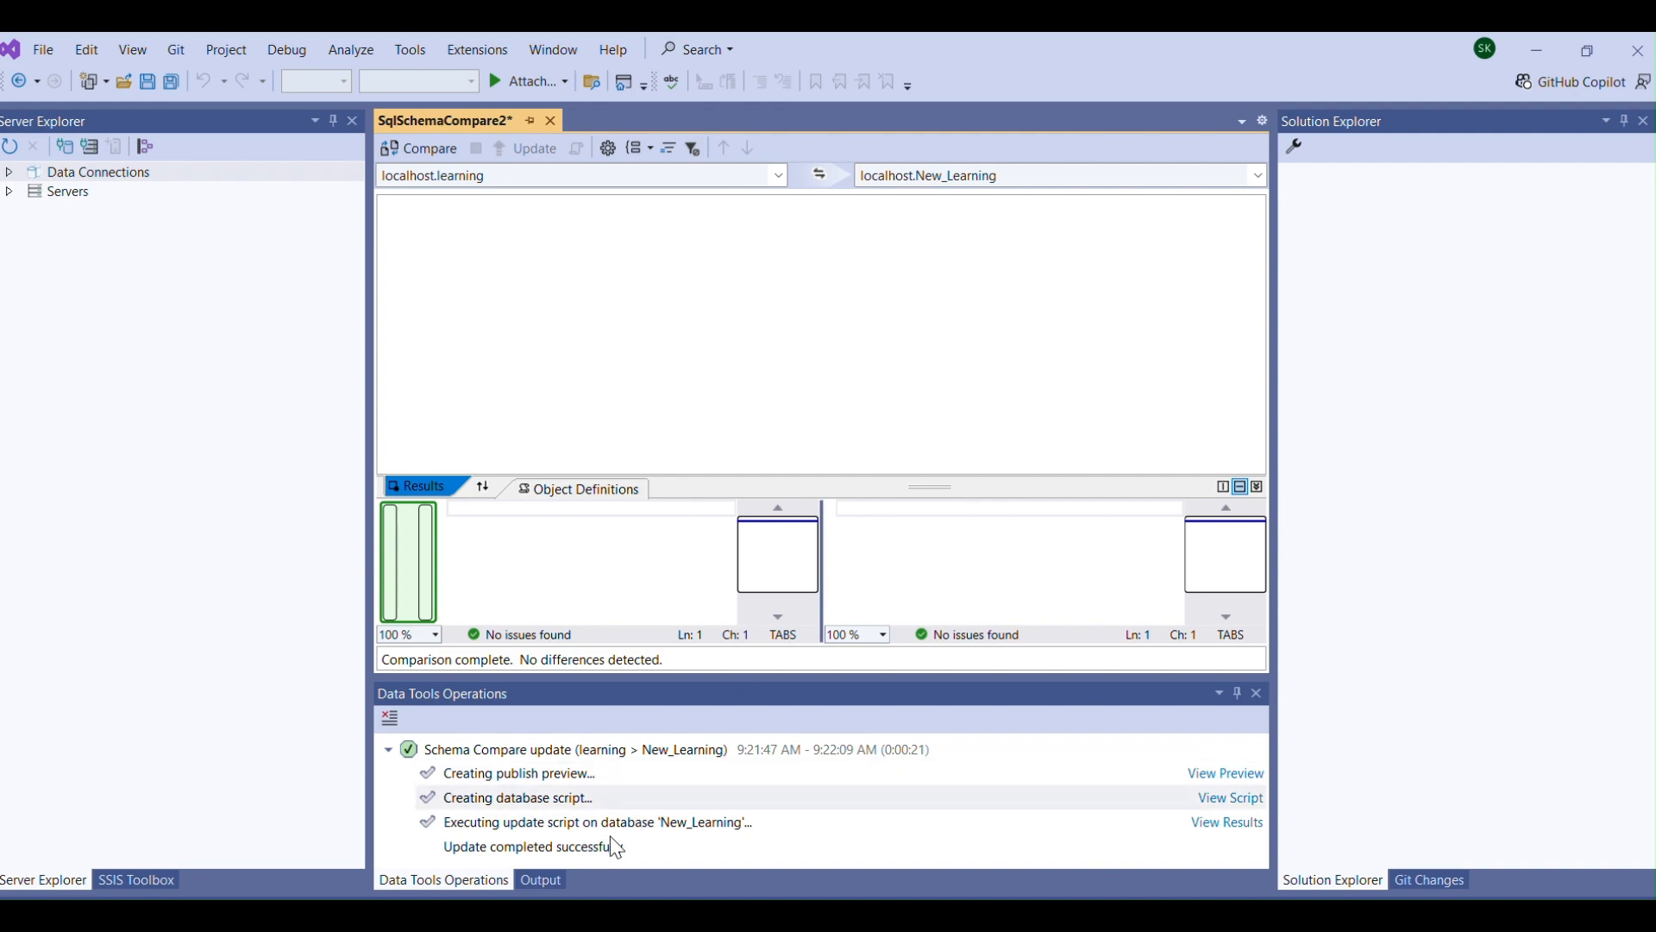
# Switch to SQL Server Management Studio and expand the New_Learning database's tables to check for dbo.dummy.
pyautogui.click(570, 918)
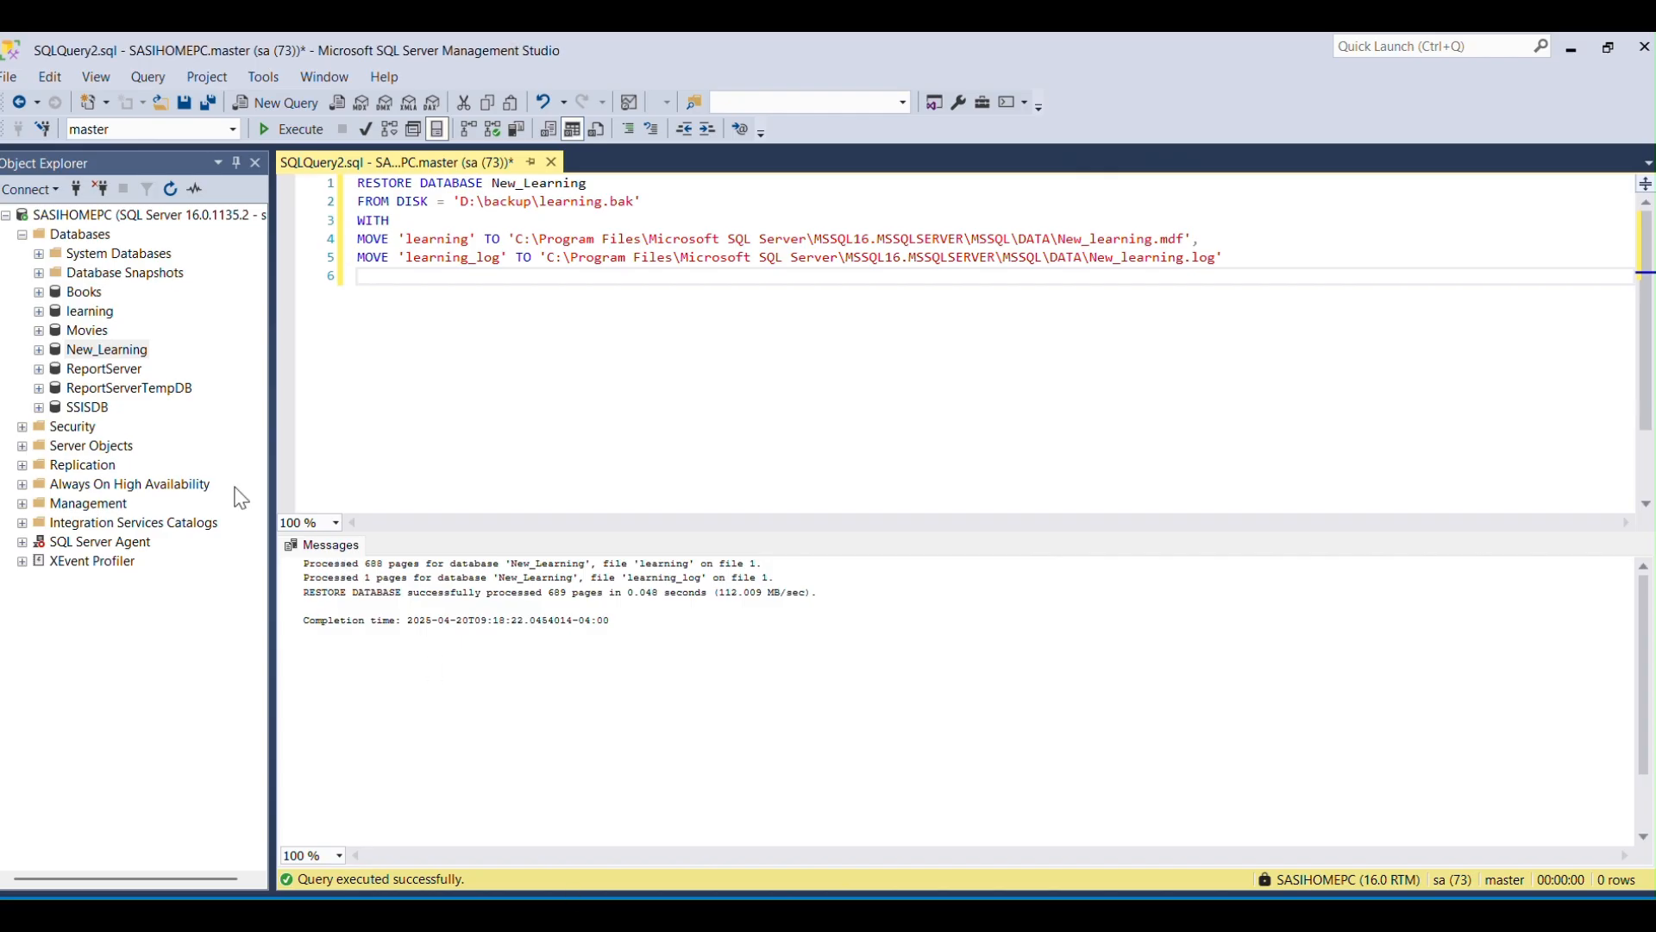
pyautogui.click(39, 350)
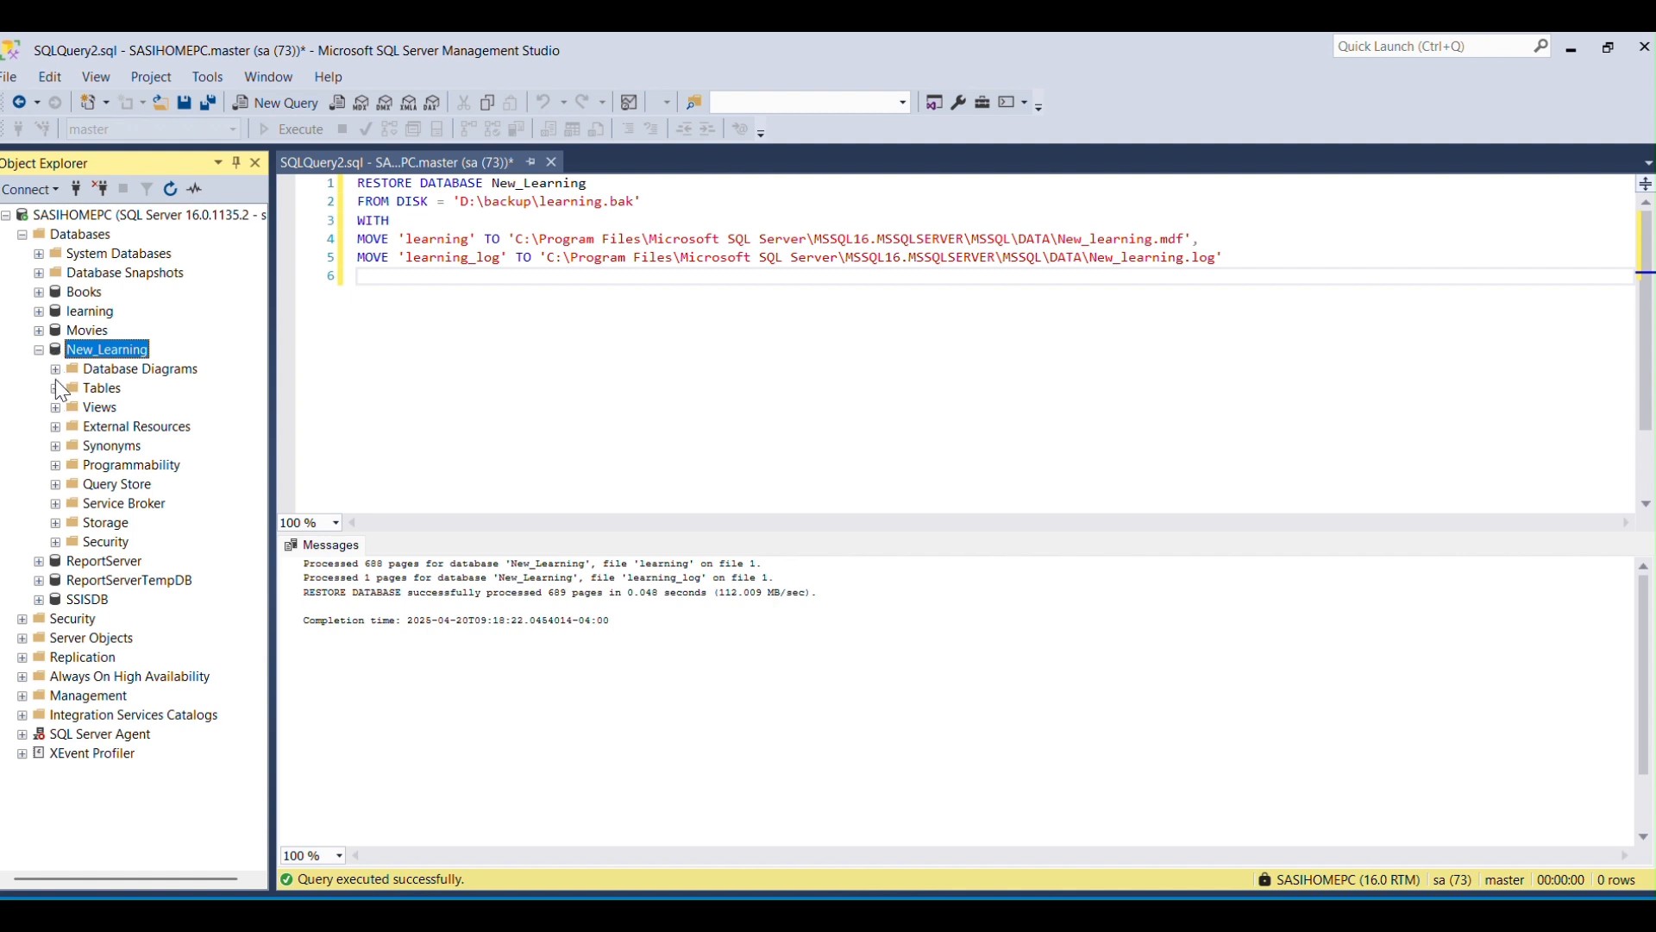
pyautogui.click(53, 388)
# Delete the whole restore script from the SQLQuery2.sql query editor.
pyautogui.click(503, 406)
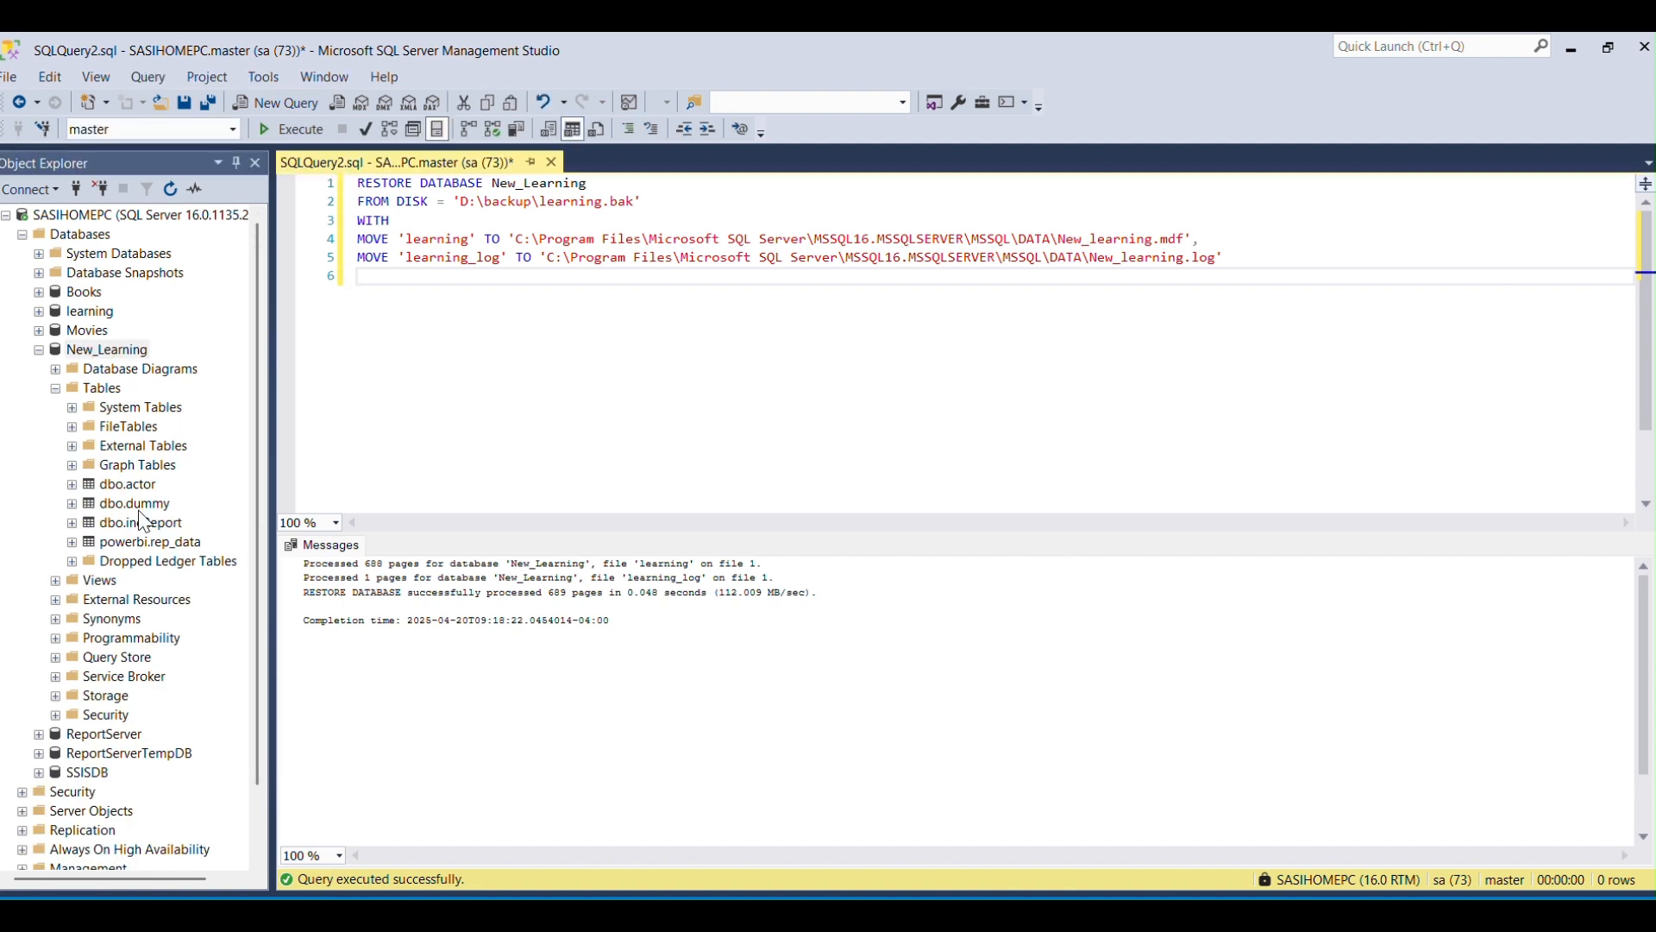
pyautogui.hotkey('ctrl', 'a')
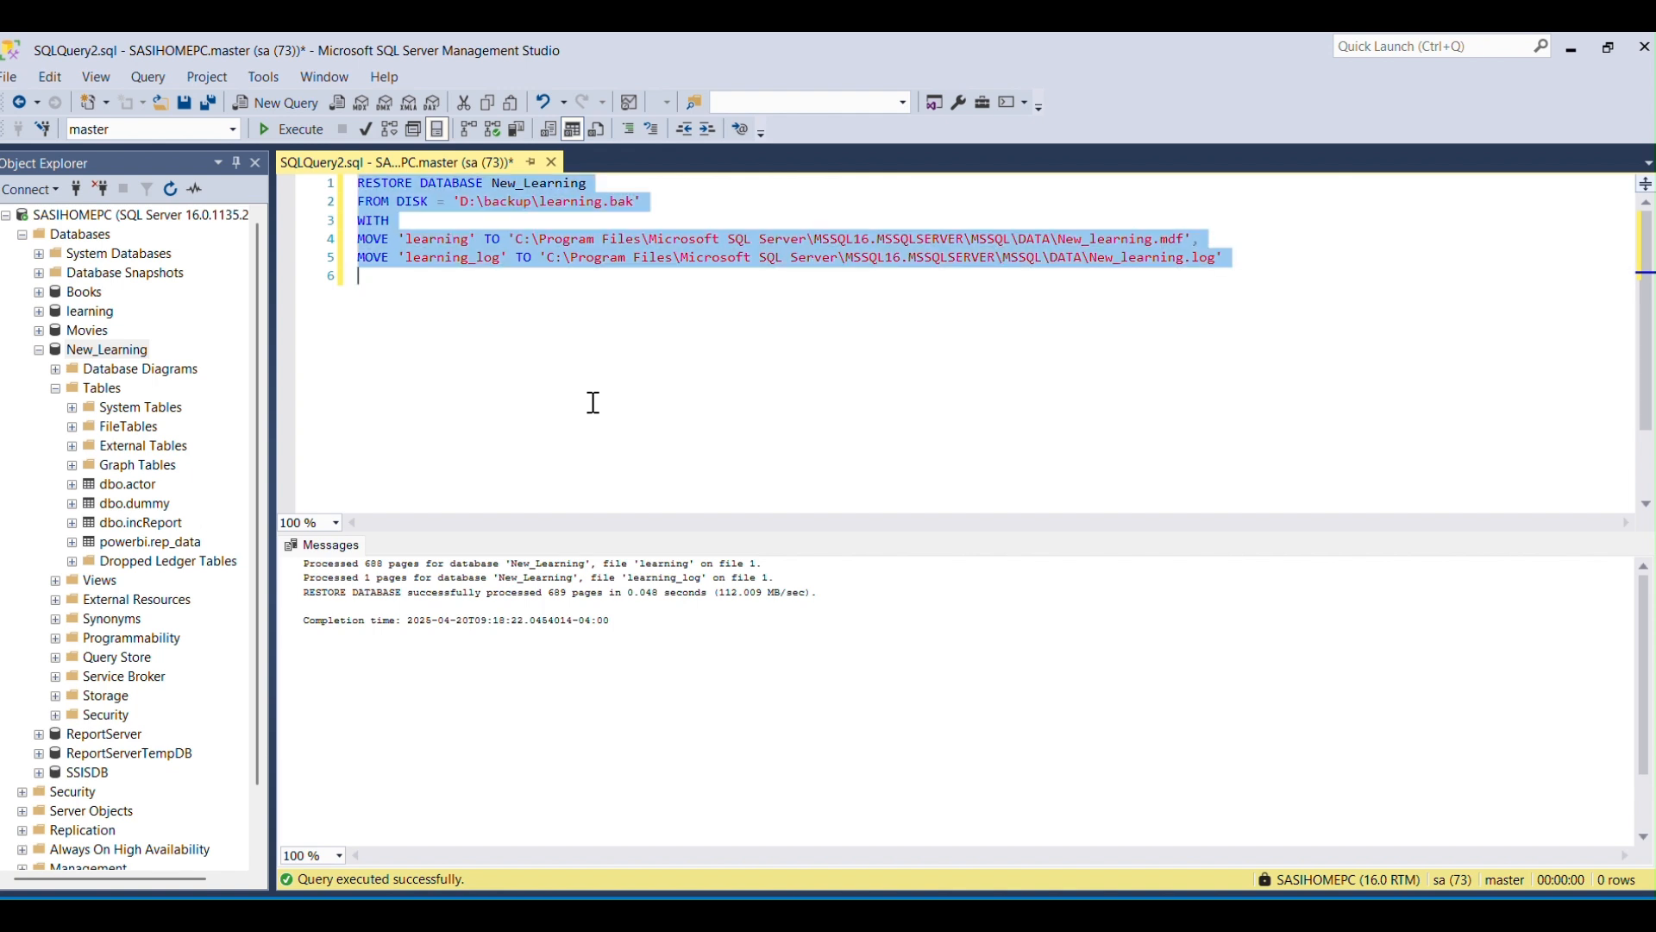
pyautogui.press('Delete')
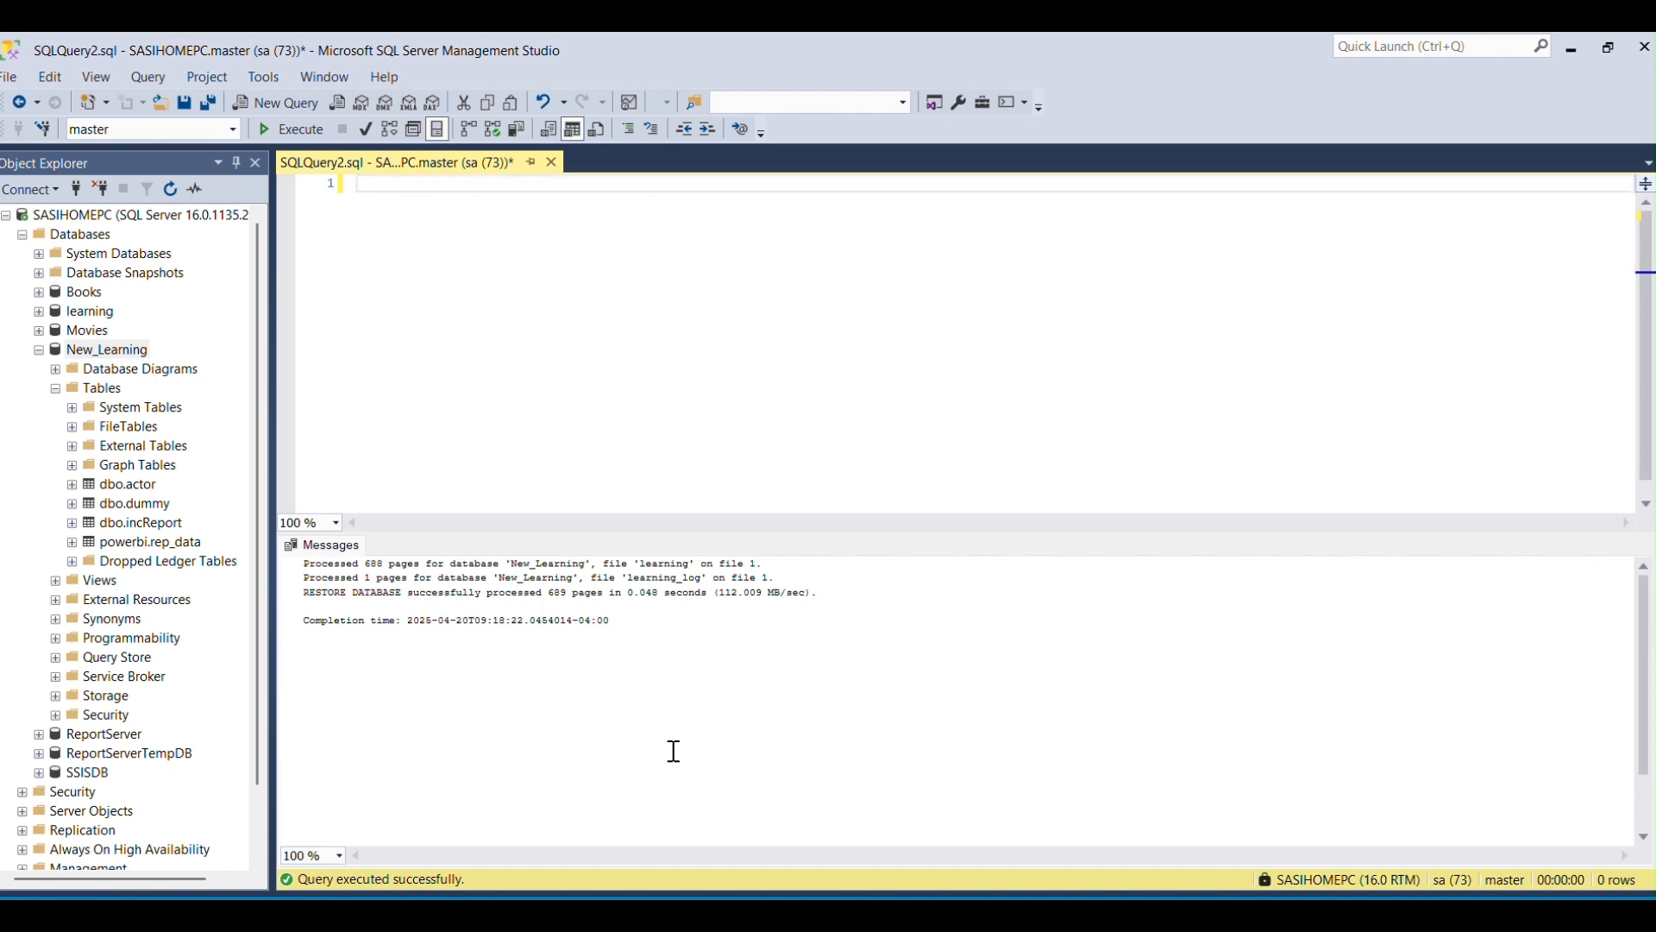
# Switch to the SQL_db_backup_restore document in Word and review its restore and schema comparison notes.
pyautogui.hotkey('alt', 'Tab')
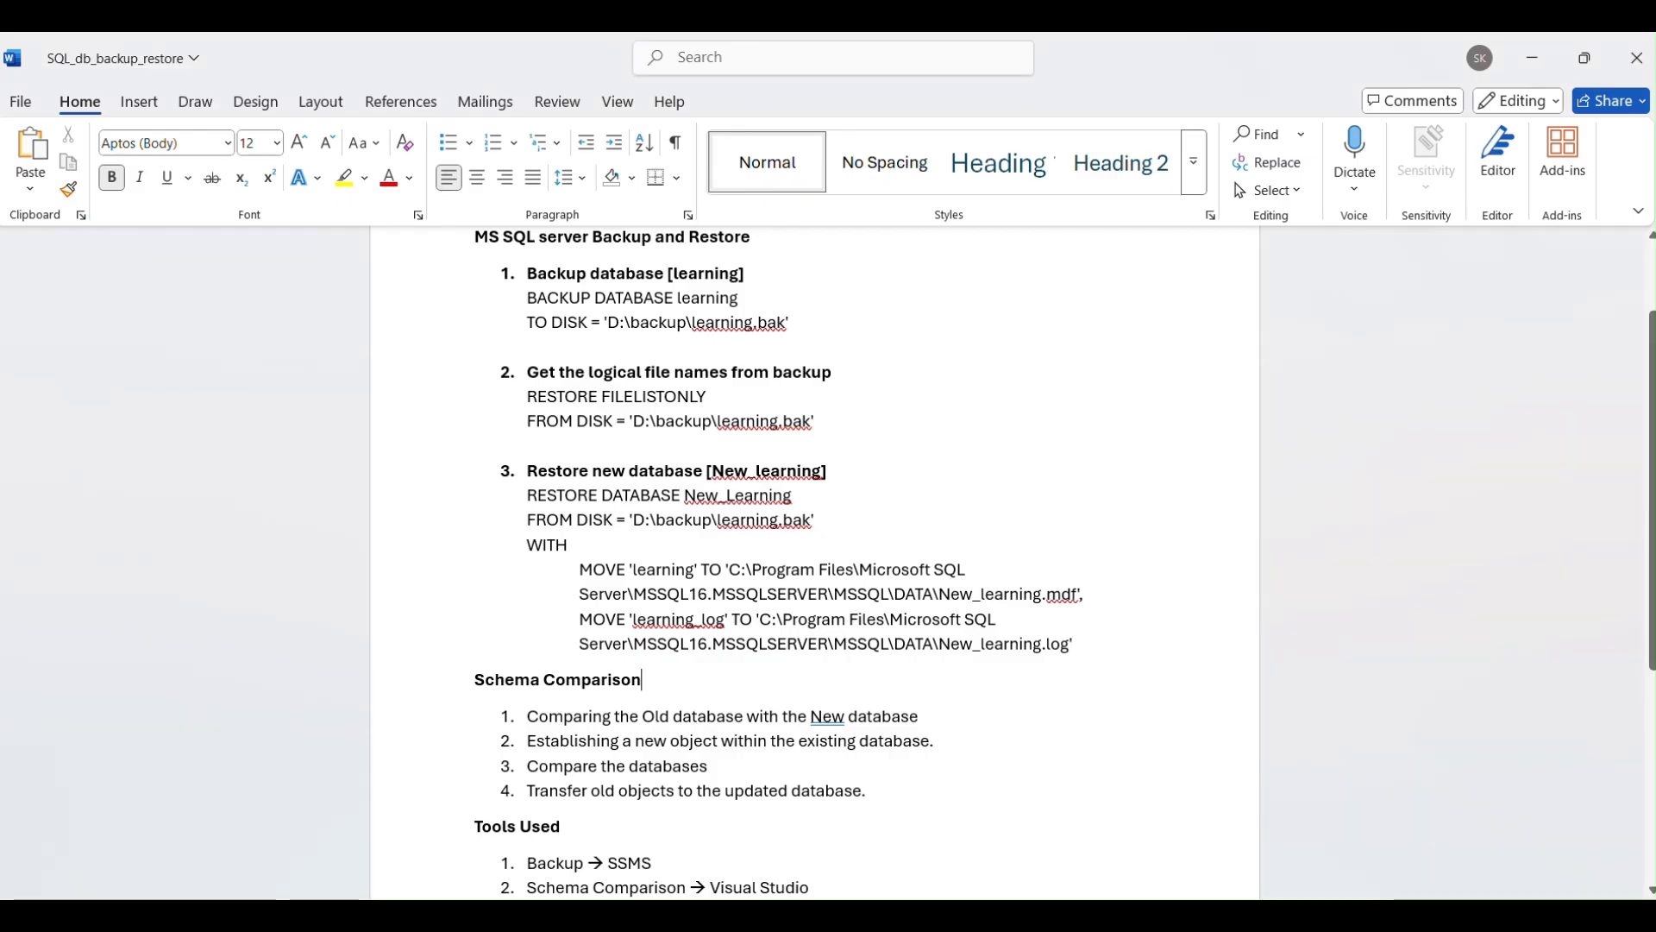
pyautogui.click(871, 443)
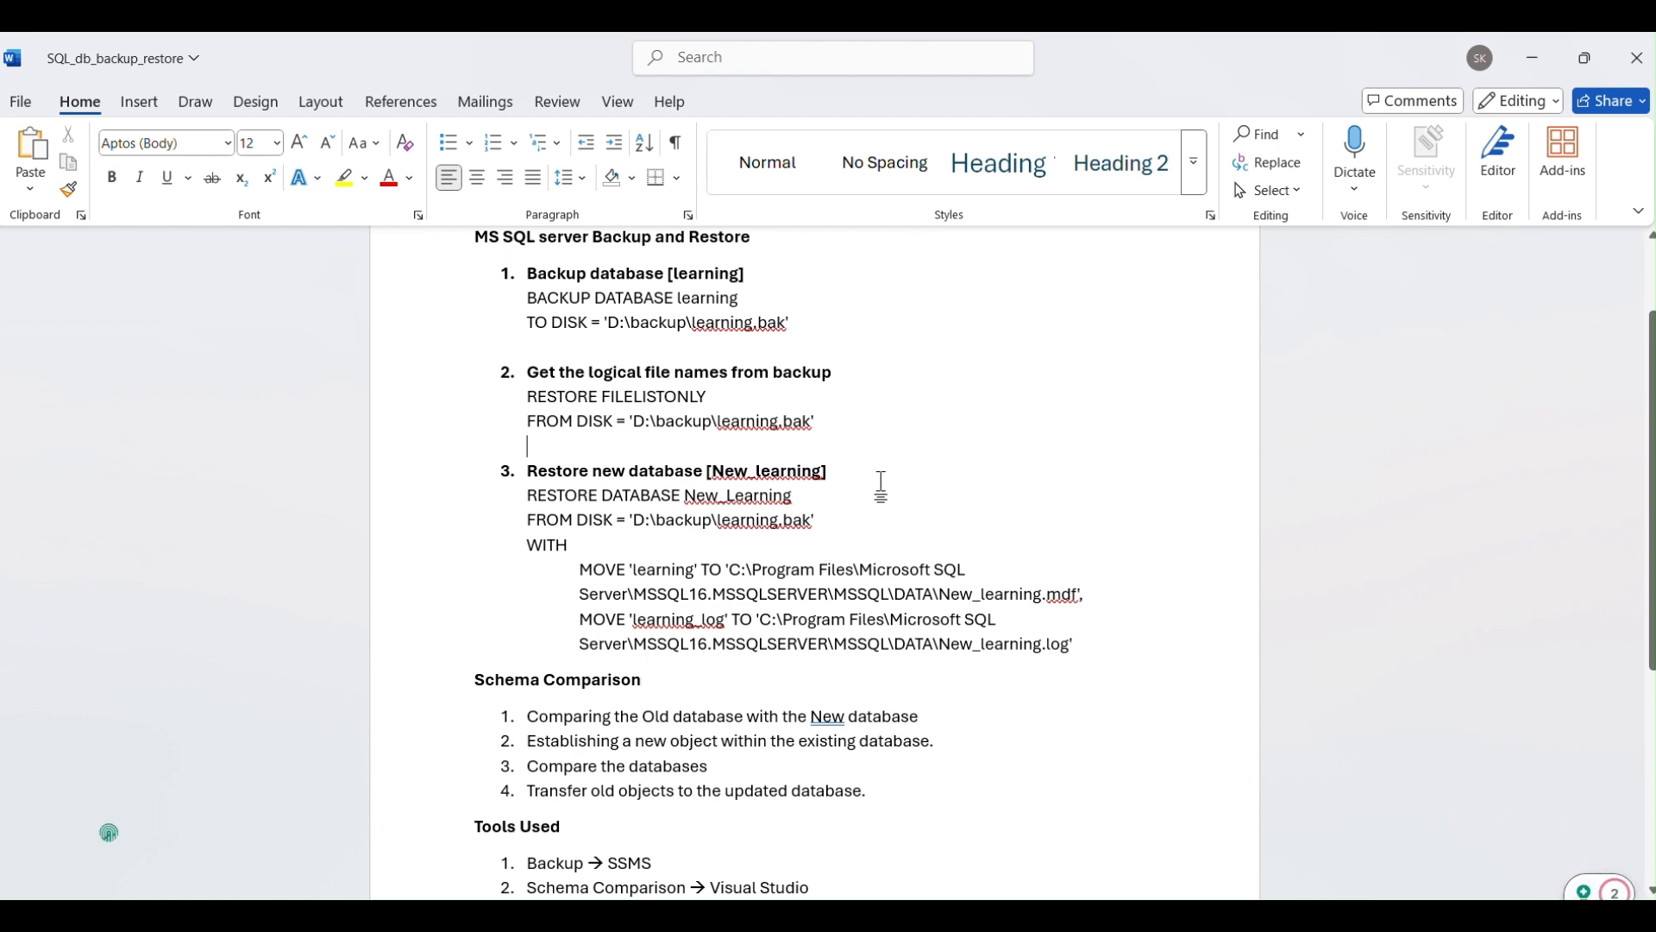
pyautogui.press('Down')
pyautogui.press('Down')
pyautogui.press('Down')
pyautogui.press('Down')
pyautogui.press('Down')
pyautogui.press('Down')
pyautogui.press('Down')
pyautogui.press('Down')
pyautogui.press('Down')
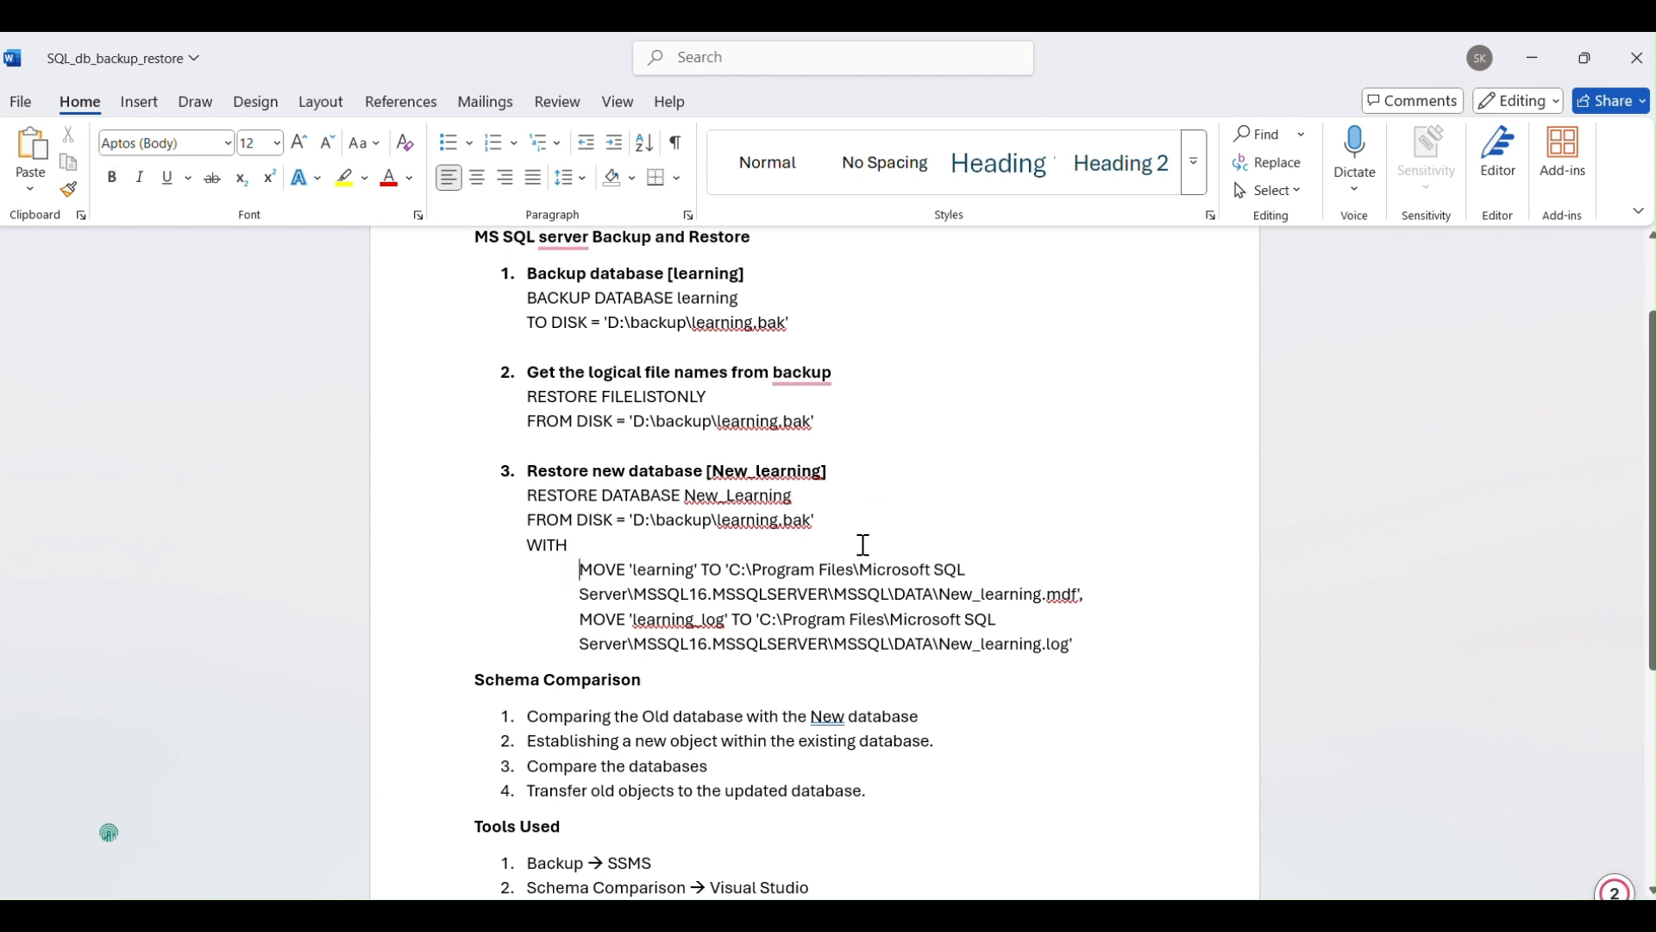
pyautogui.press('Down')
pyautogui.press('Down')
pyautogui.press('Down')
pyautogui.press('Down')
pyautogui.press('Down')
pyautogui.press('Down')
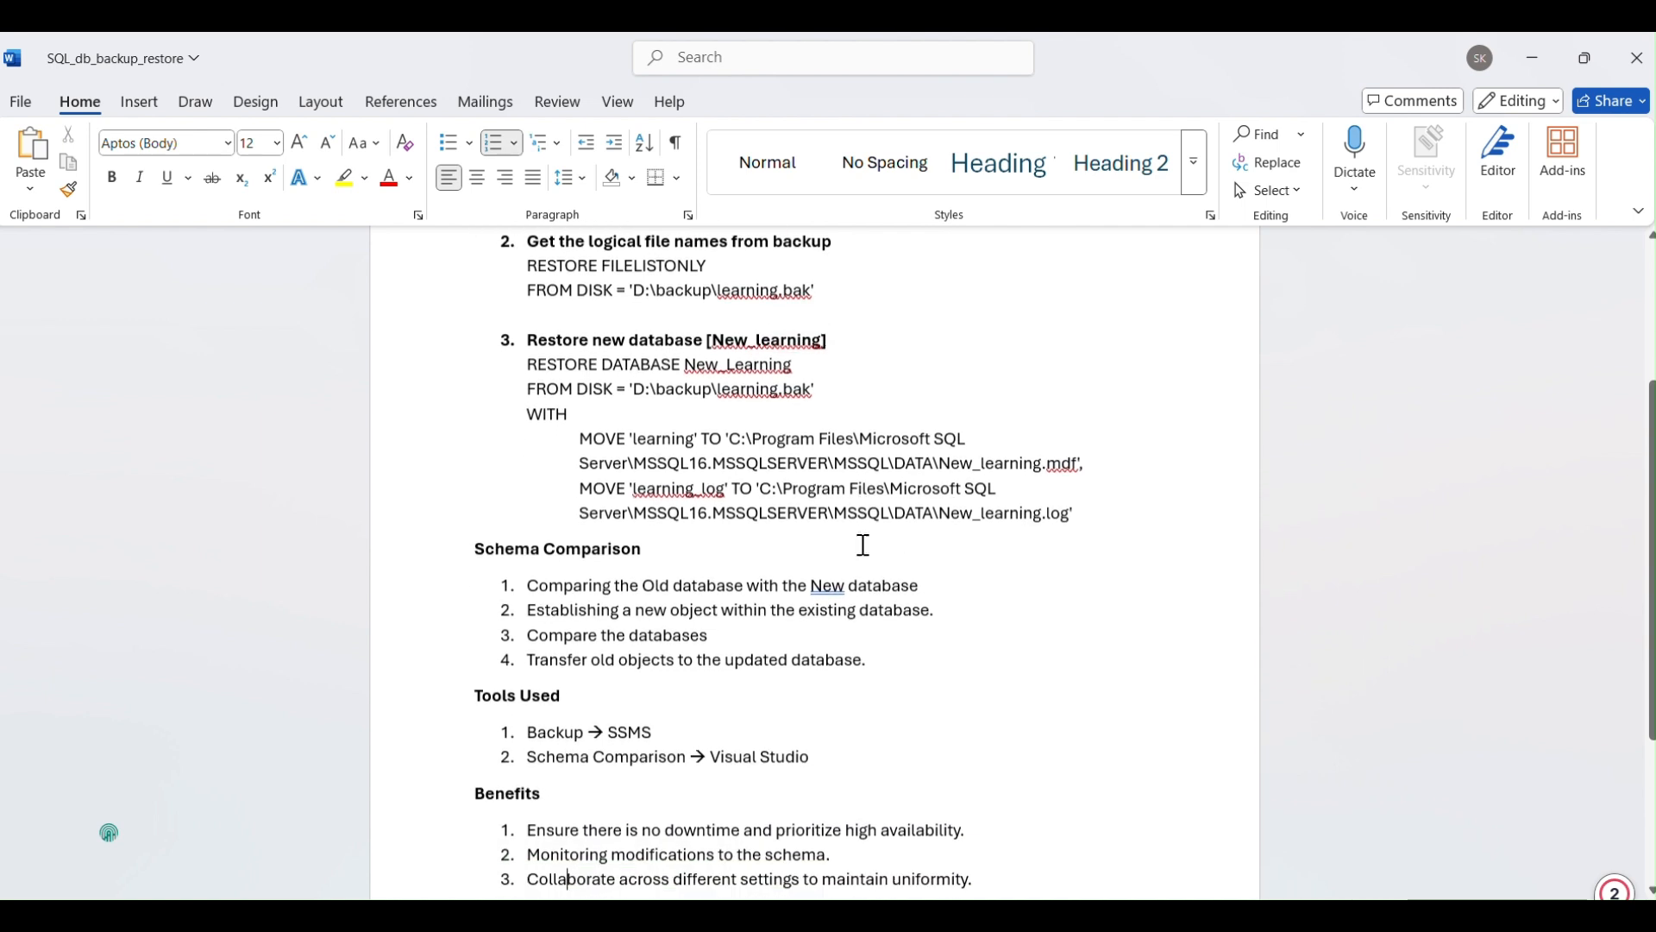
pyautogui.press('Up')
pyautogui.press('Up')
pyautogui.press('Up')
pyautogui.press('Up')
pyautogui.press('Up')
pyautogui.press('Up')
pyautogui.press('Up')
pyautogui.press('Up')
pyautogui.press('Up')
pyautogui.press('Up')
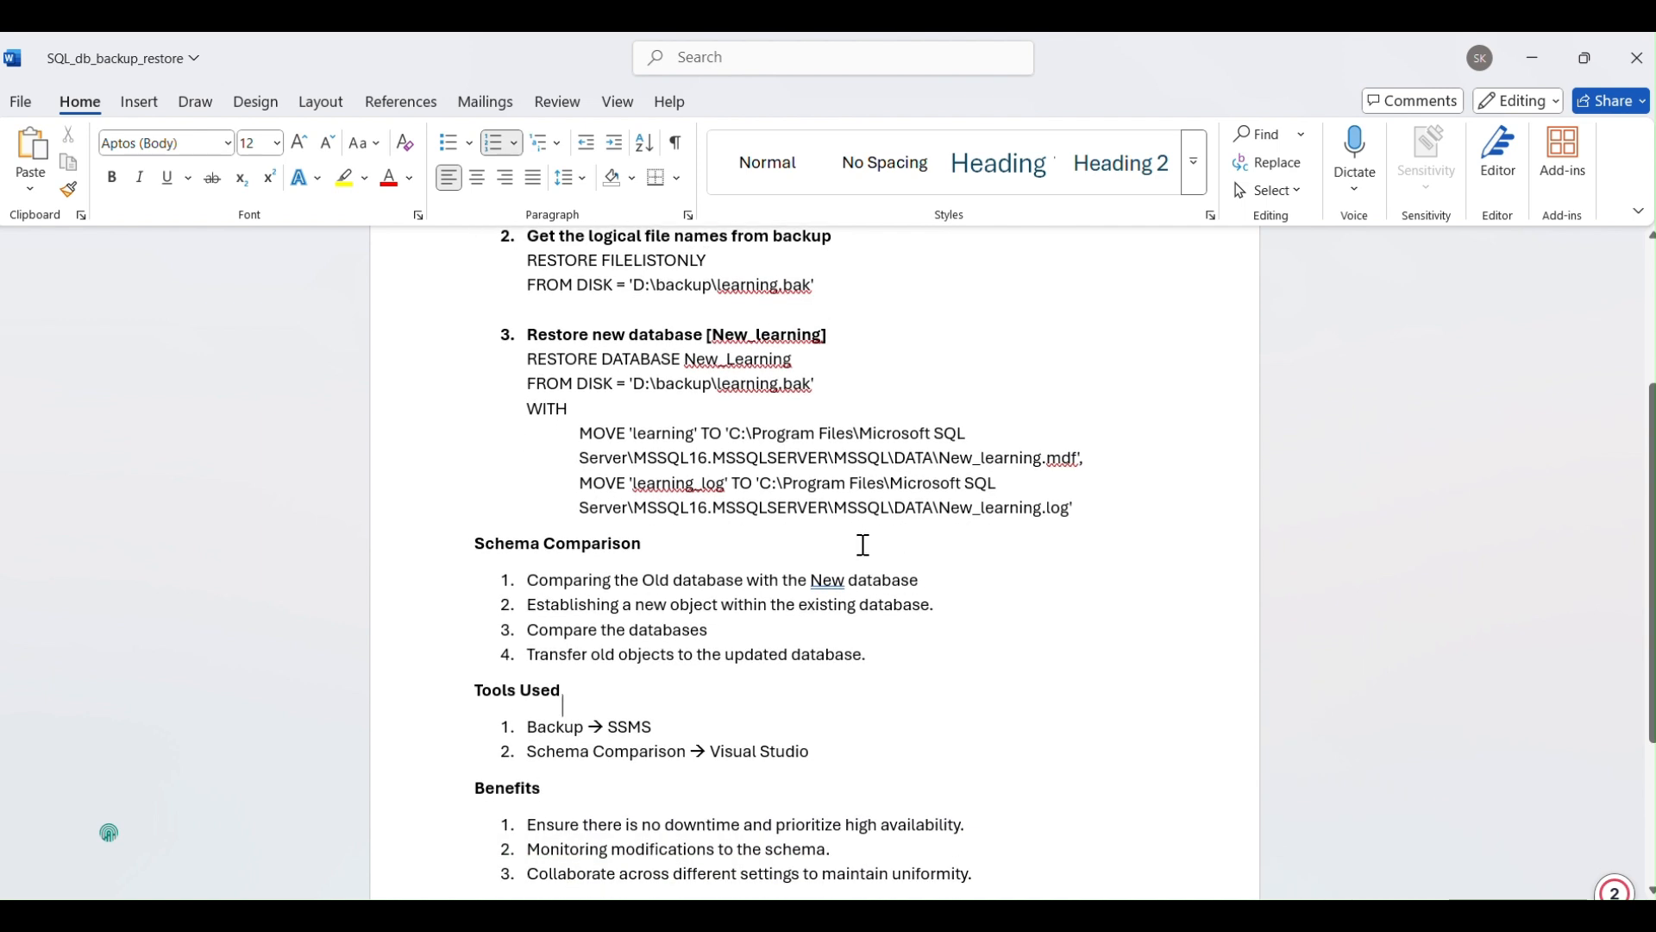
# Review the Tools Used list in the document, highlighting the backup tool entry.
pyautogui.press('Left')
pyautogui.press('Left')
pyautogui.press('Down')
pyautogui.press('Down')
pyautogui.press('Down')
pyautogui.press('Down')
pyautogui.press('Down')
pyautogui.press('Down')
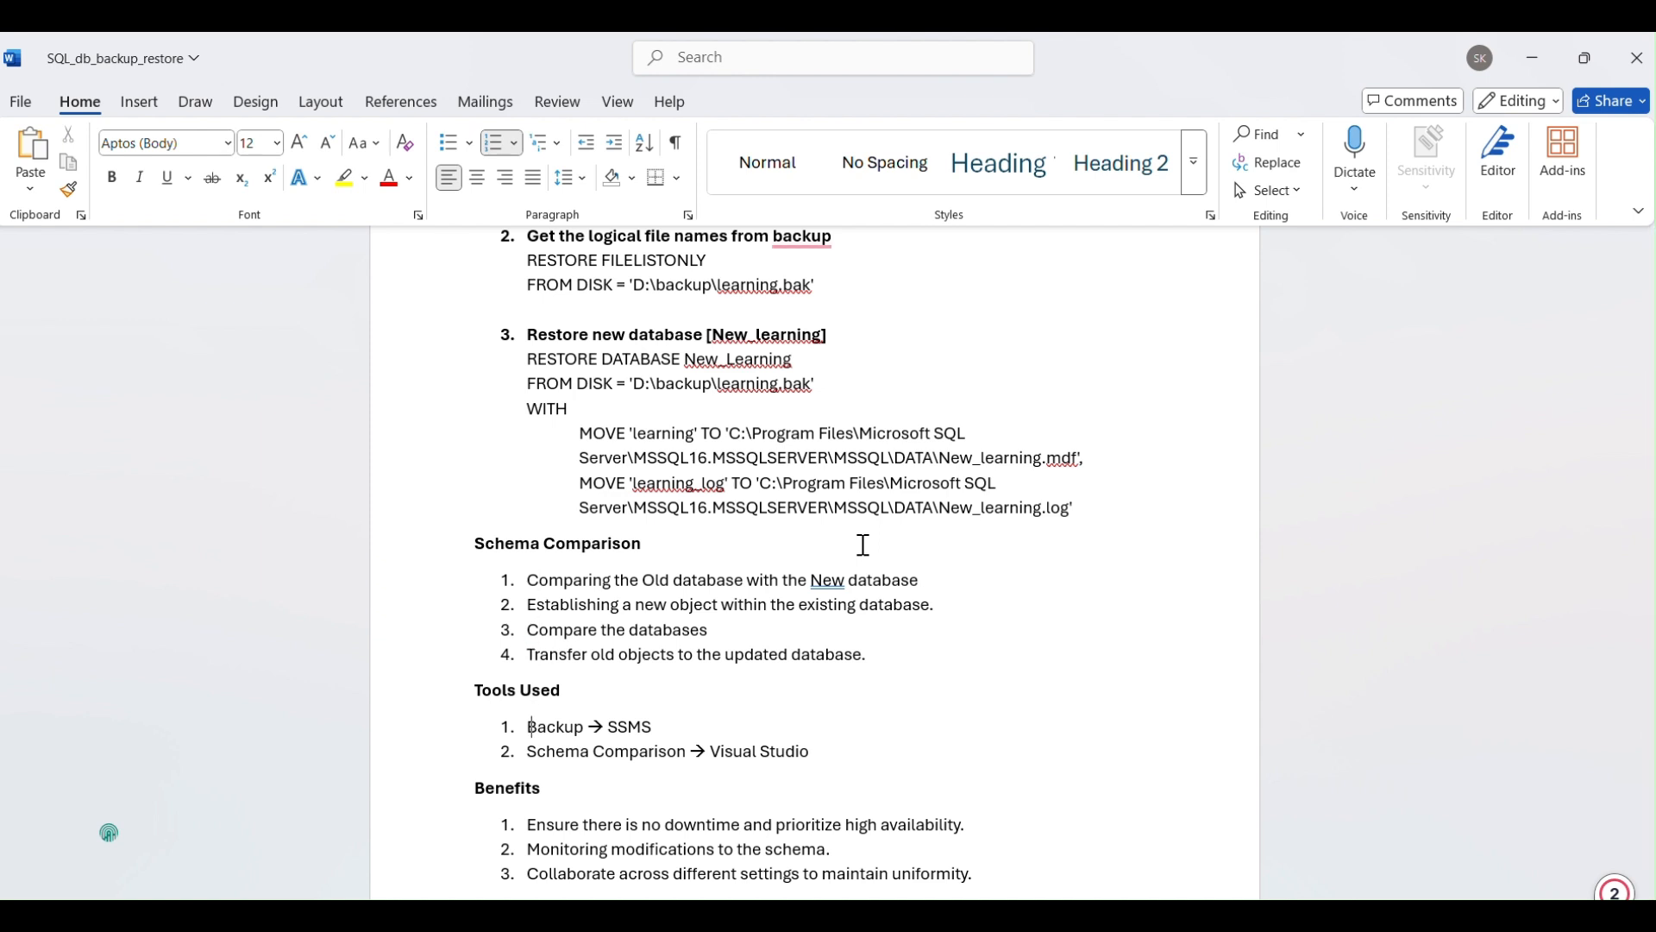
pyautogui.press('Up')
pyautogui.press('Home')
pyautogui.hotkey('shift', 'End')
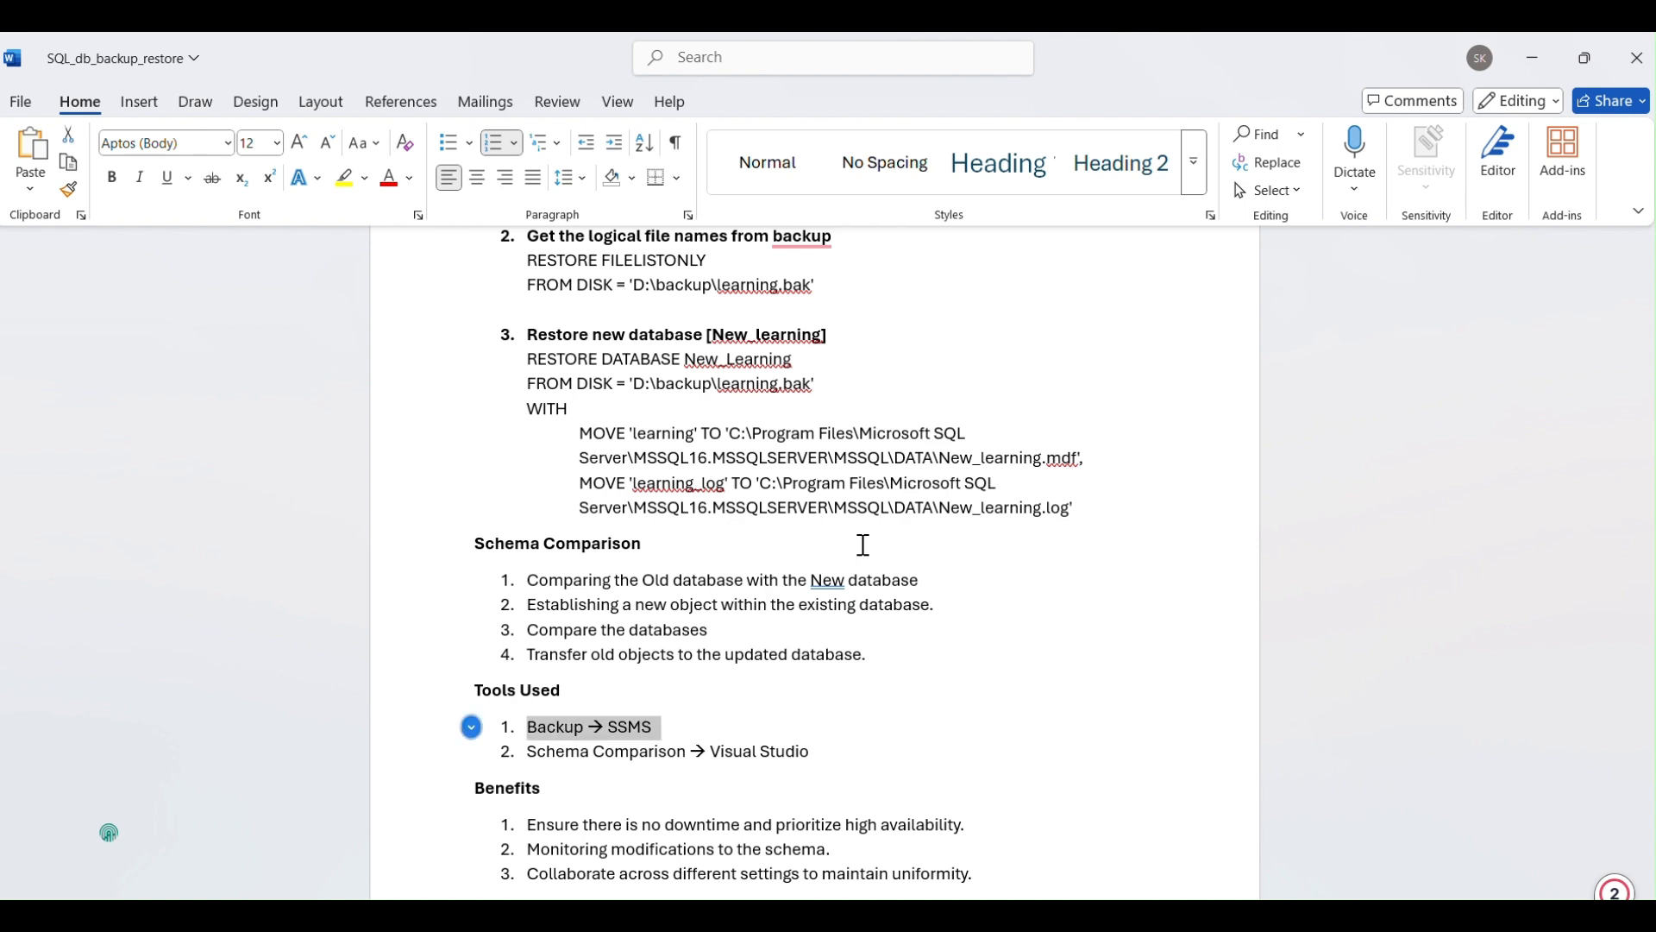
pyautogui.press('Down')
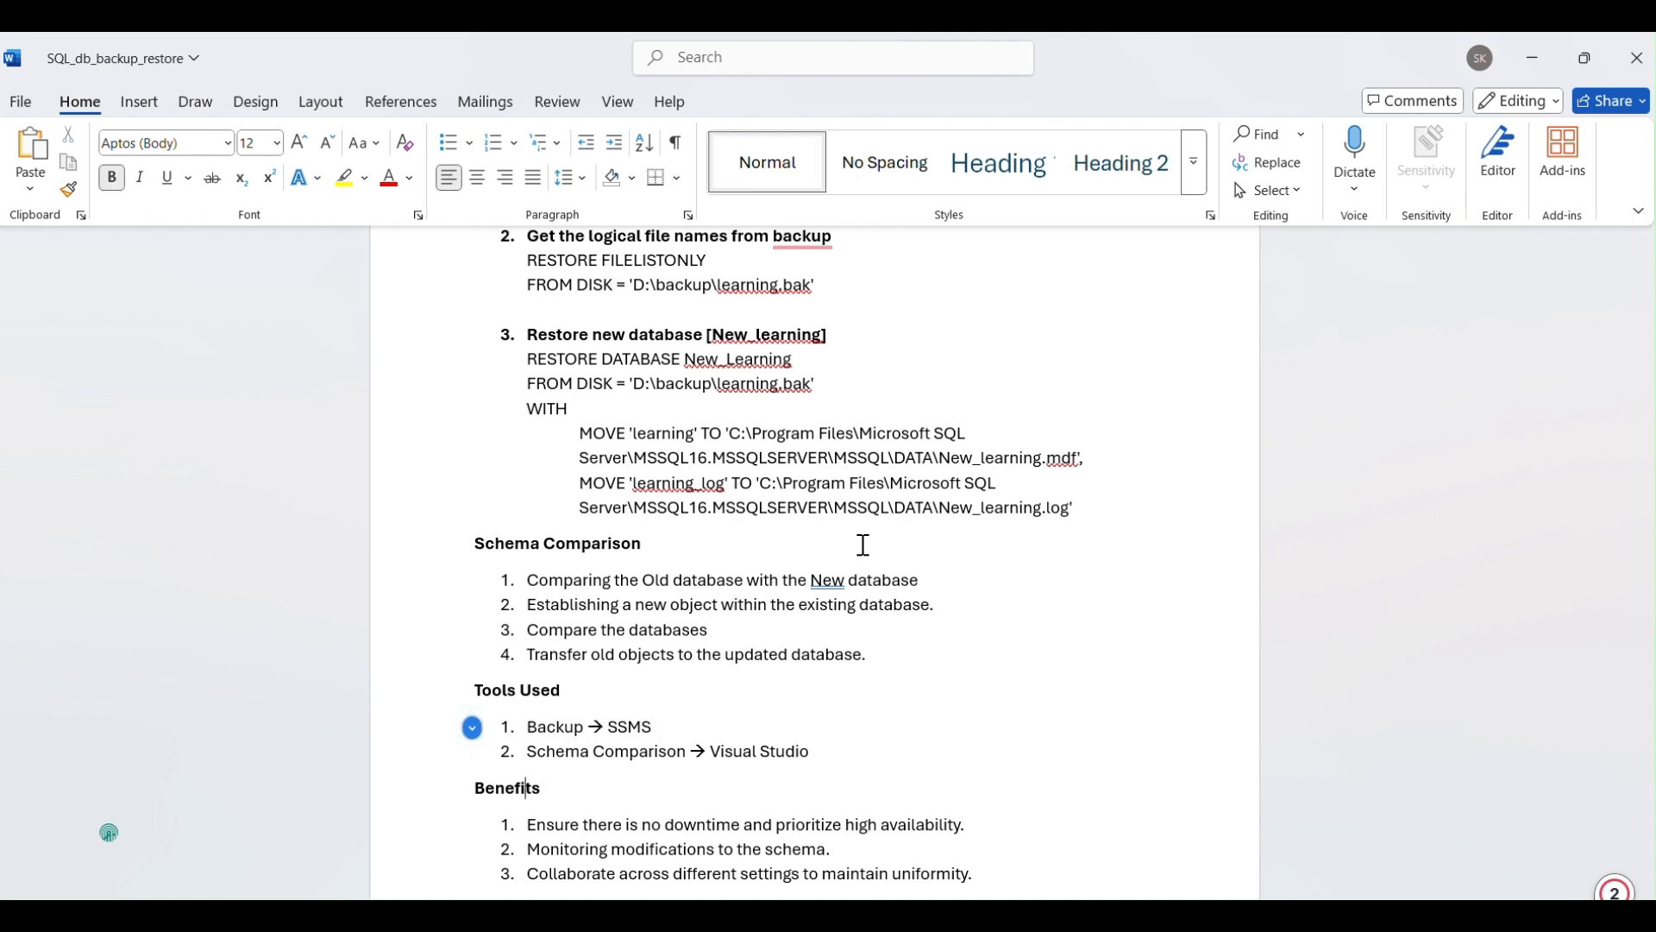
# Review the Benefits list at the end of the document.
pyautogui.press('Home')
pyautogui.hotkey('shift', 'Down')
pyautogui.press('Down')
pyautogui.press('Down')
pyautogui.press('Down')
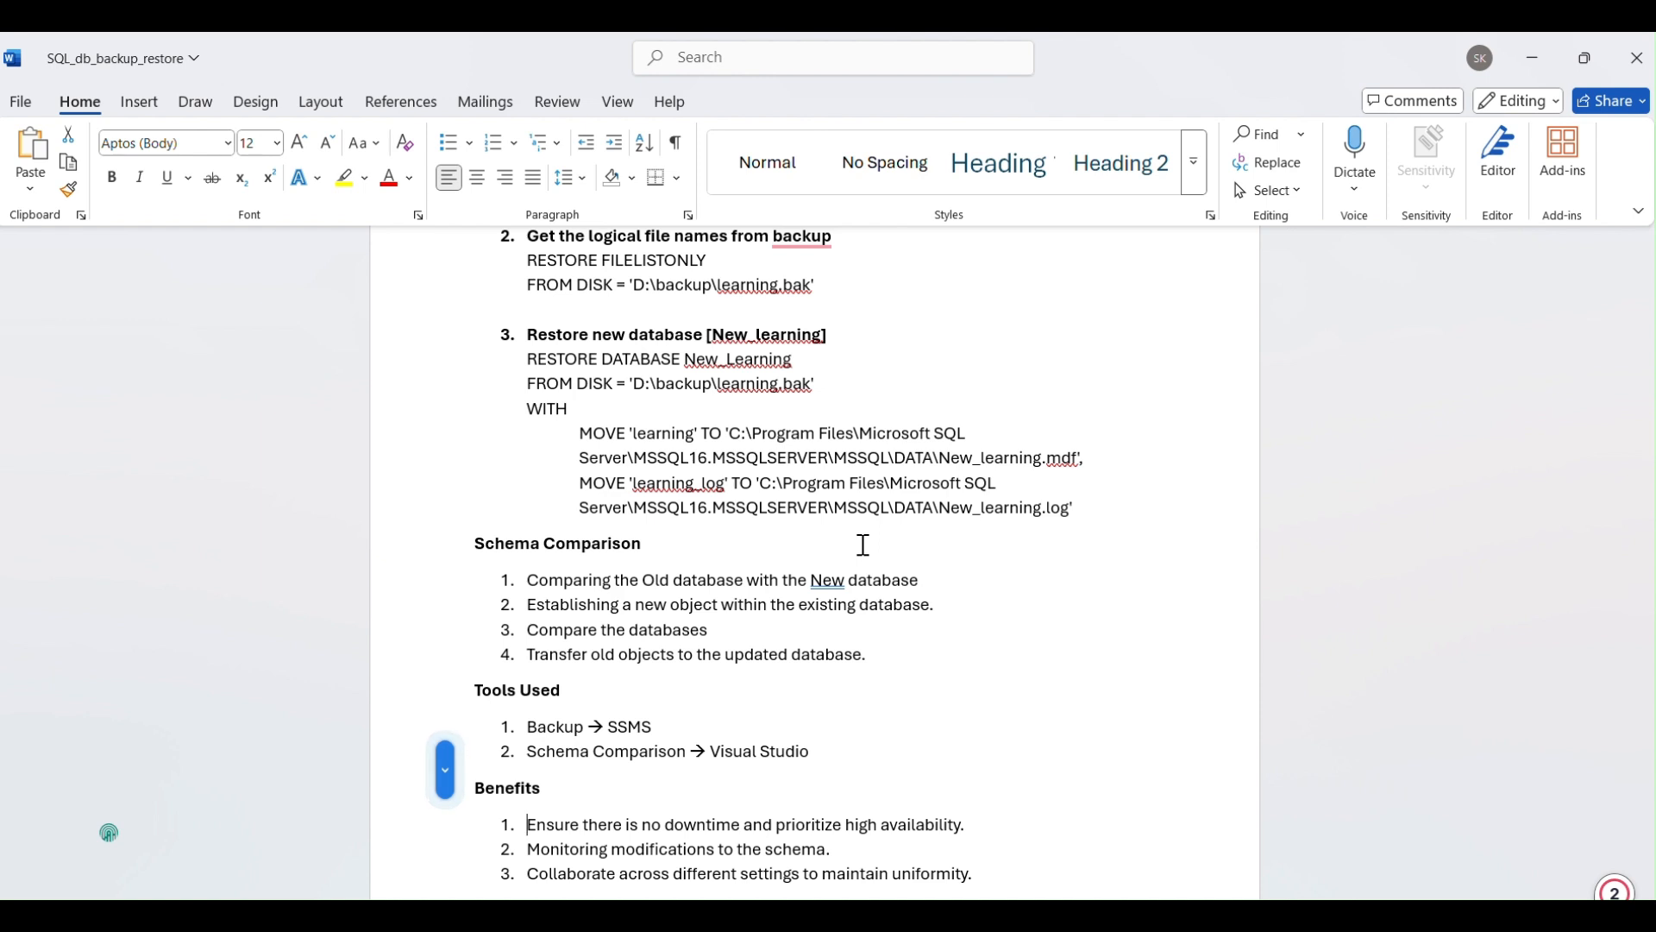
pyautogui.press('Up')
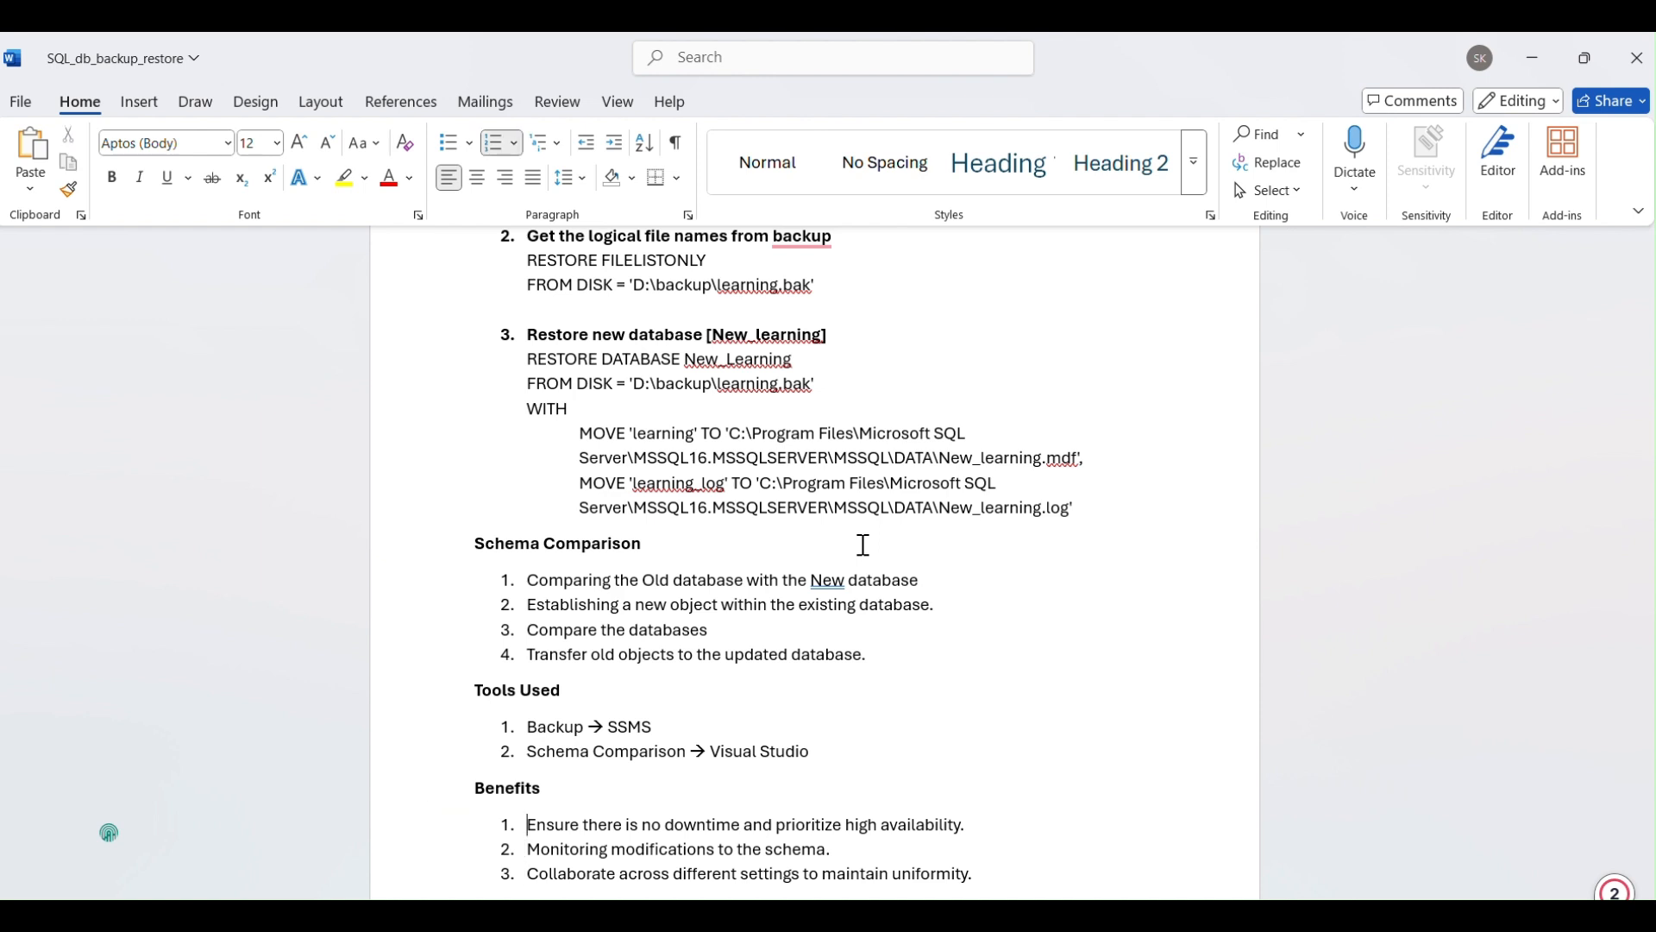
pyautogui.press('Up')
pyautogui.press('Up')
pyautogui.press('Down')
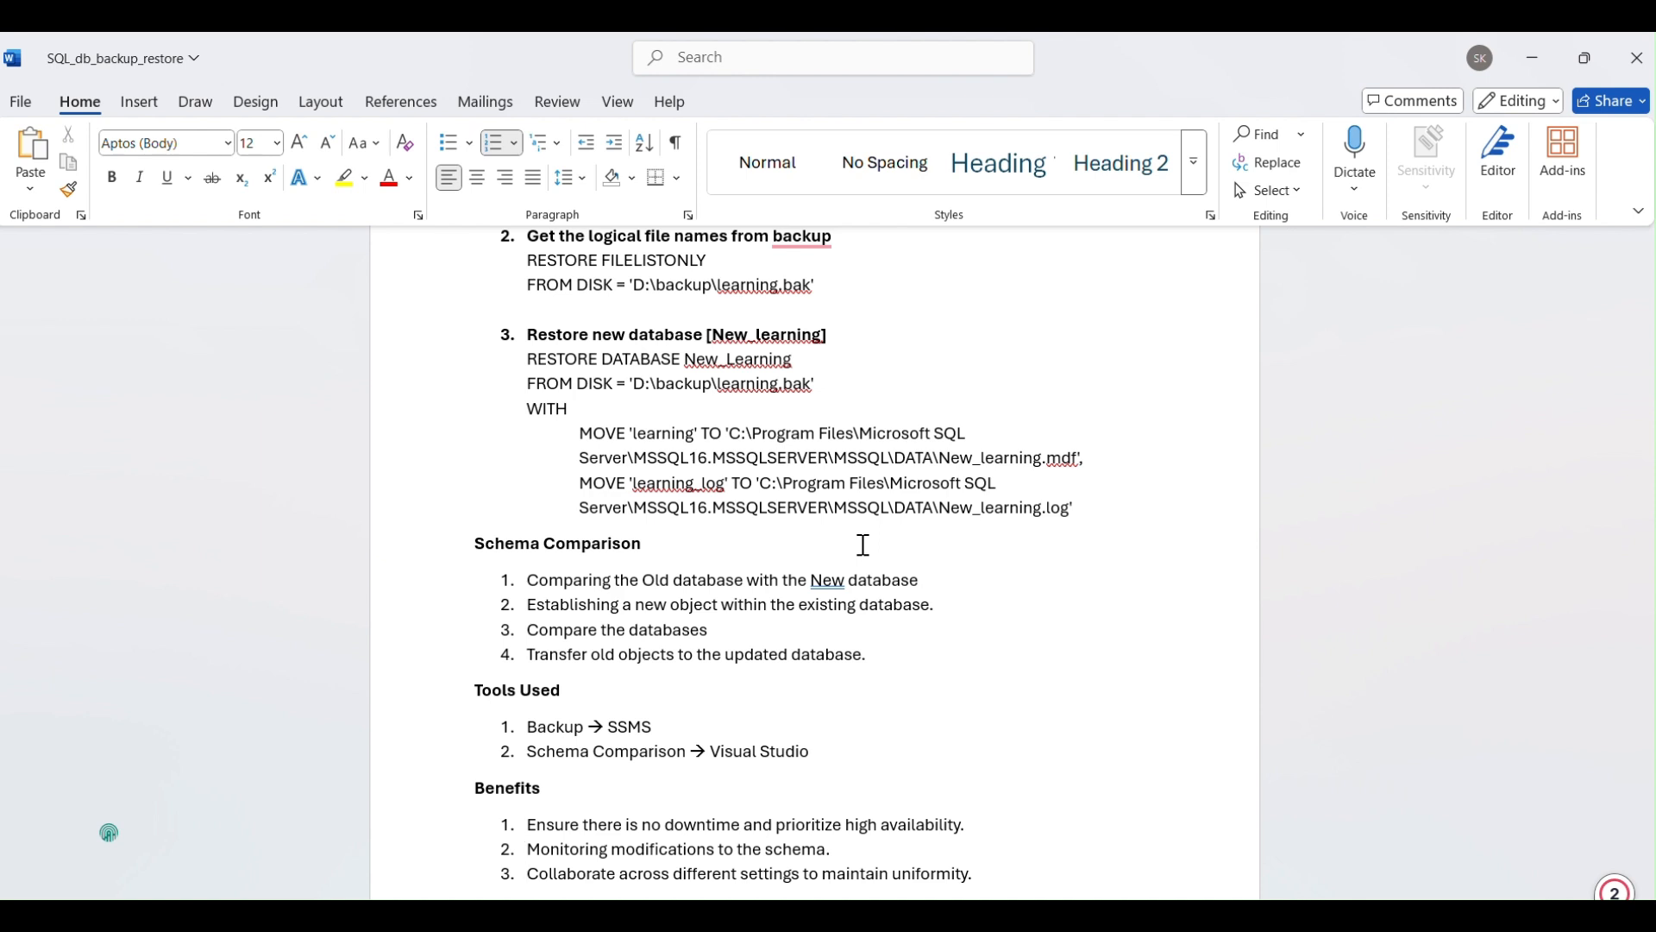